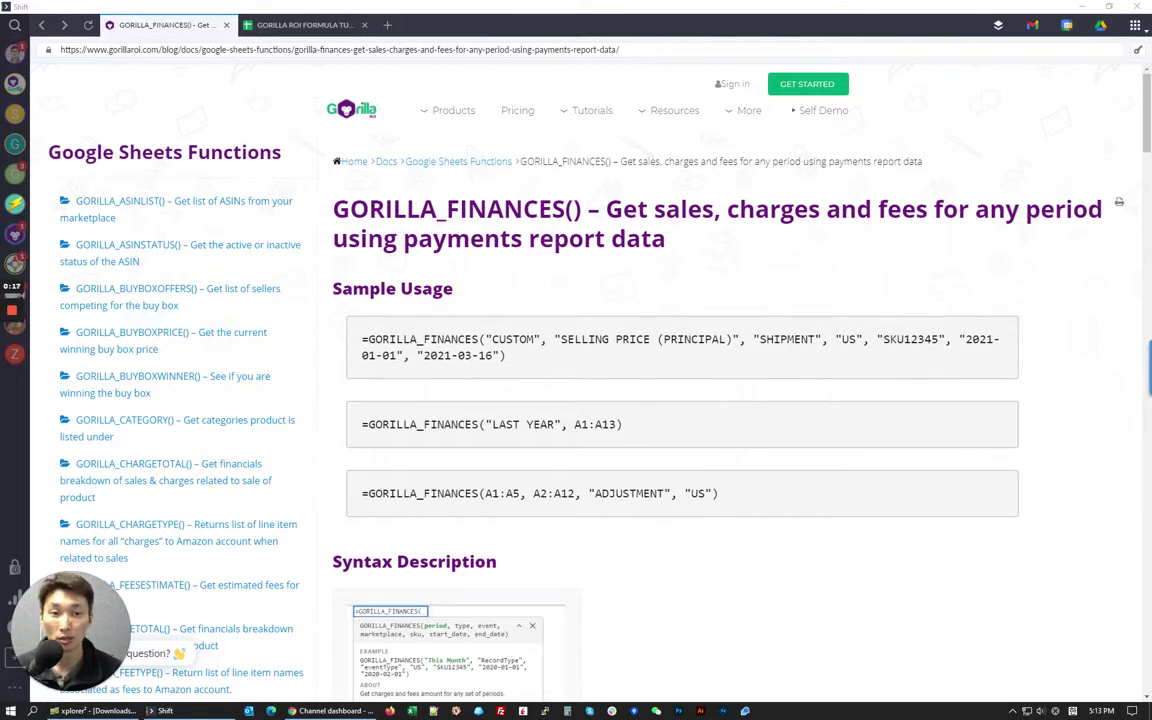
- Read the GORILLA_FINANCES() documentation page, covering its sample usage, syntax and the period, type, event and marketplace parameters
{"action": "scroll", "coordinate": [483, 296], "scroll_direction": "down", "scroll_amount": 3}
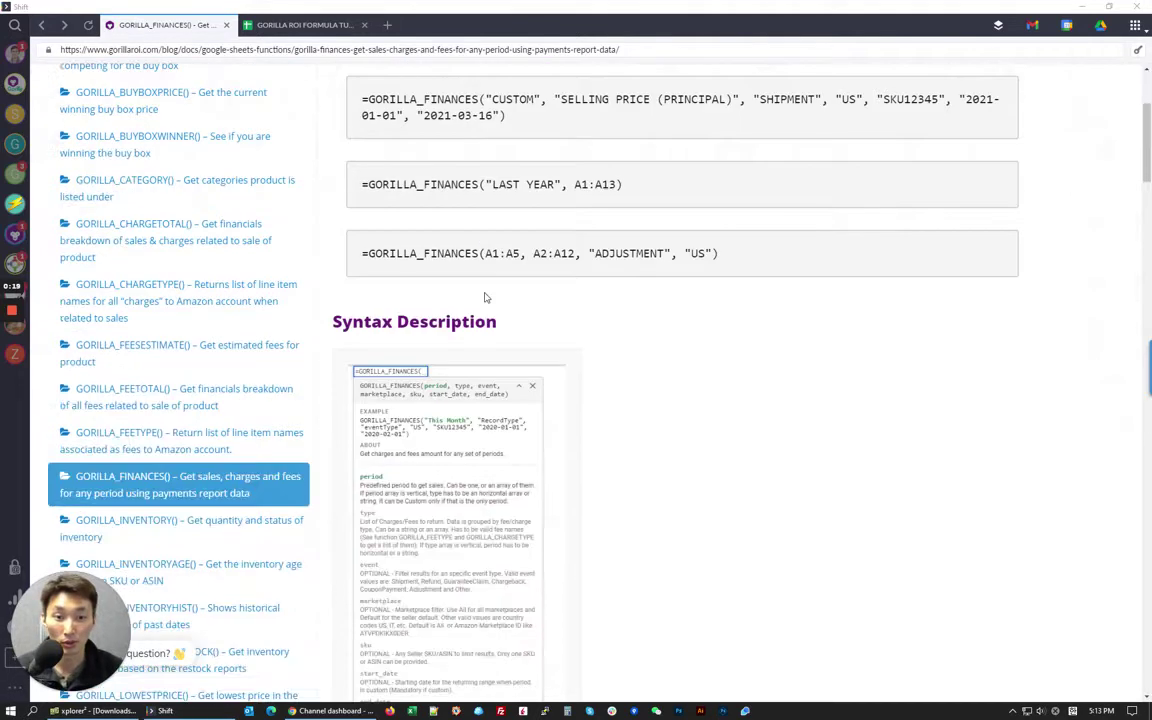
{"action": "scroll", "coordinate": [440, 268], "scroll_direction": "up", "scroll_amount": 2}
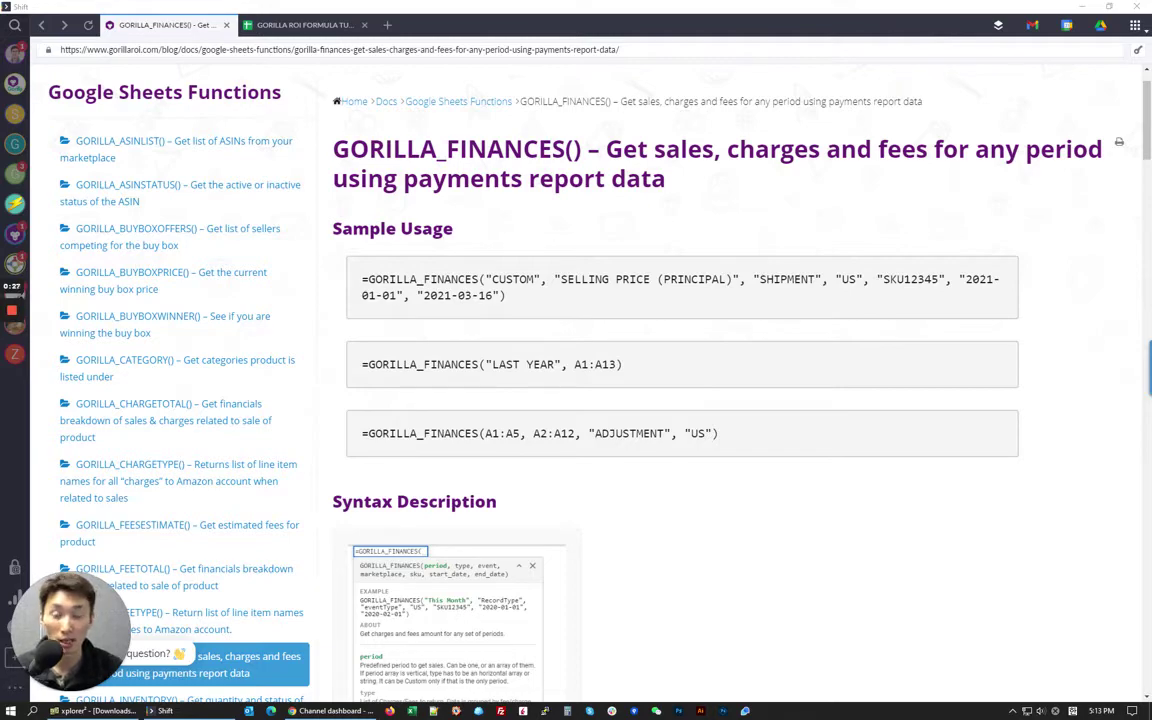
{"action": "scroll", "coordinate": [452, 298], "scroll_direction": "down", "scroll_amount": 2}
{"action": "scroll", "coordinate": [622, 380], "scroll_direction": "down", "scroll_amount": 5}
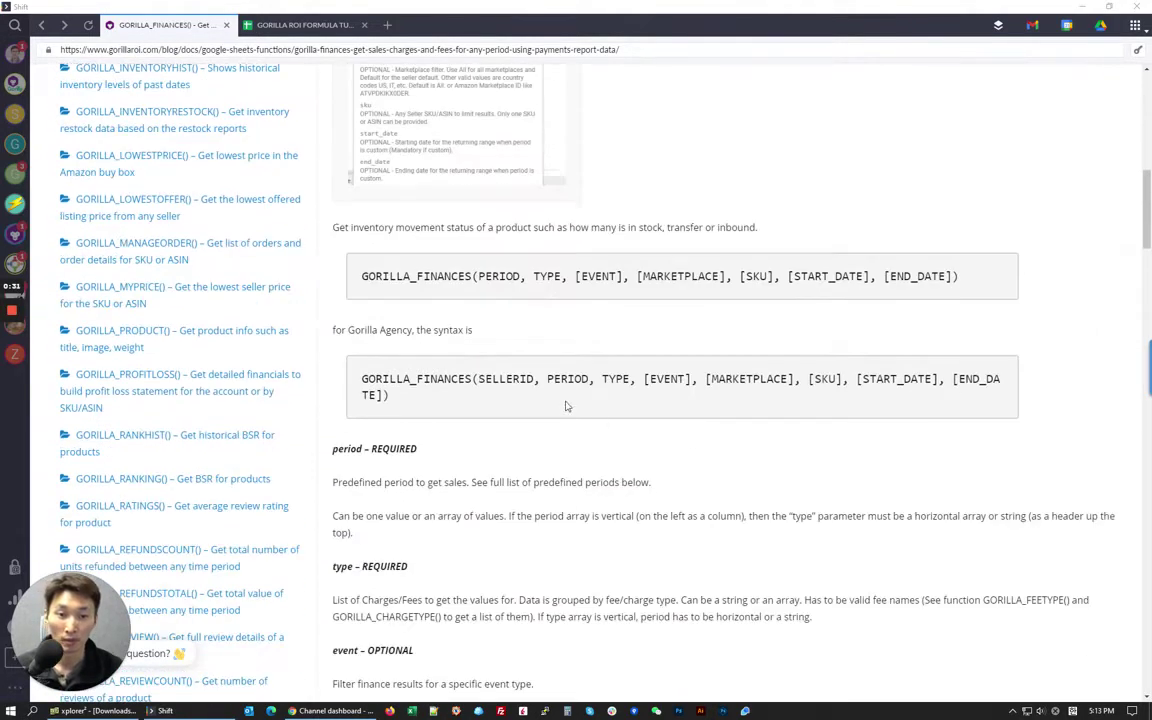
{"action": "scroll", "coordinate": [590, 321], "scroll_direction": "up", "scroll_amount": 2}
{"action": "scroll", "coordinate": [590, 321], "scroll_direction": "down", "scroll_amount": 4}
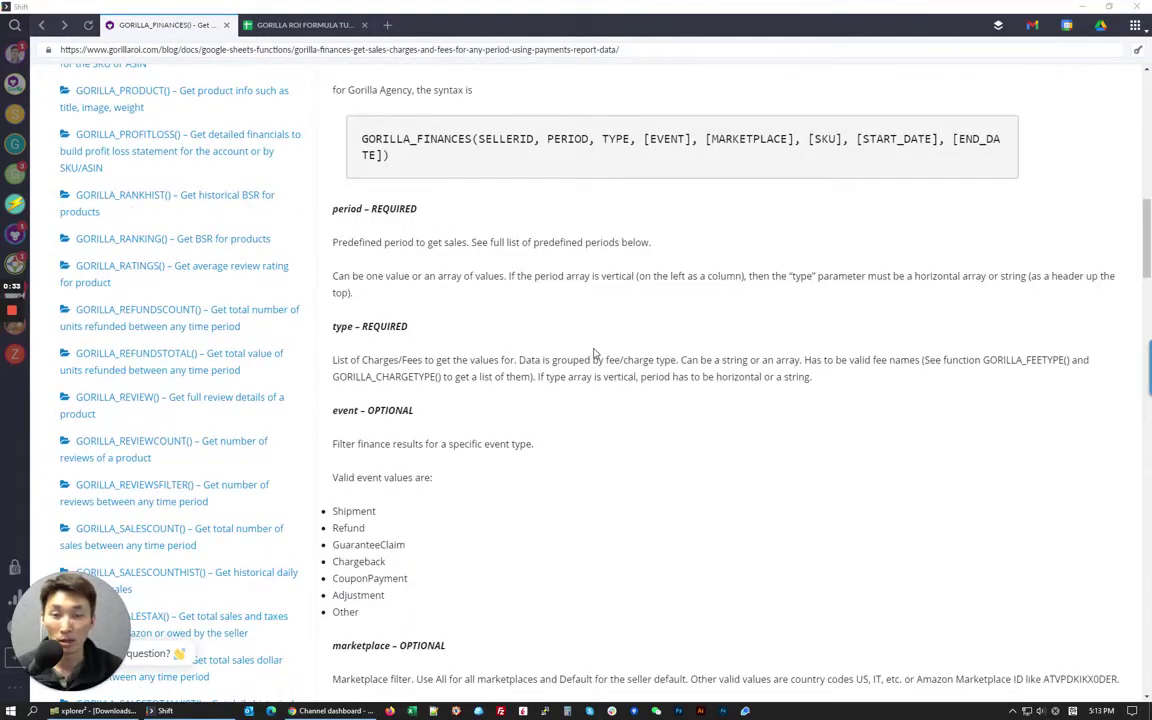
{"action": "scroll", "coordinate": [506, 276], "scroll_direction": "up", "scroll_amount": 8}
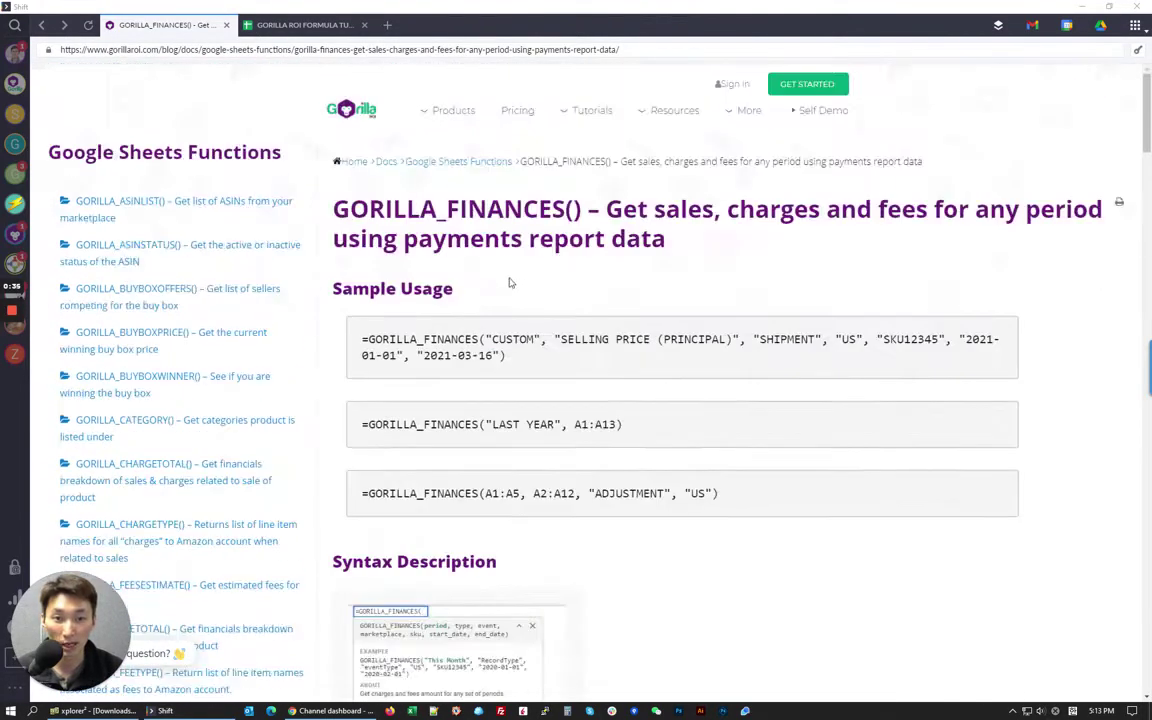
{"action": "double_click", "coordinate": [450, 210]}
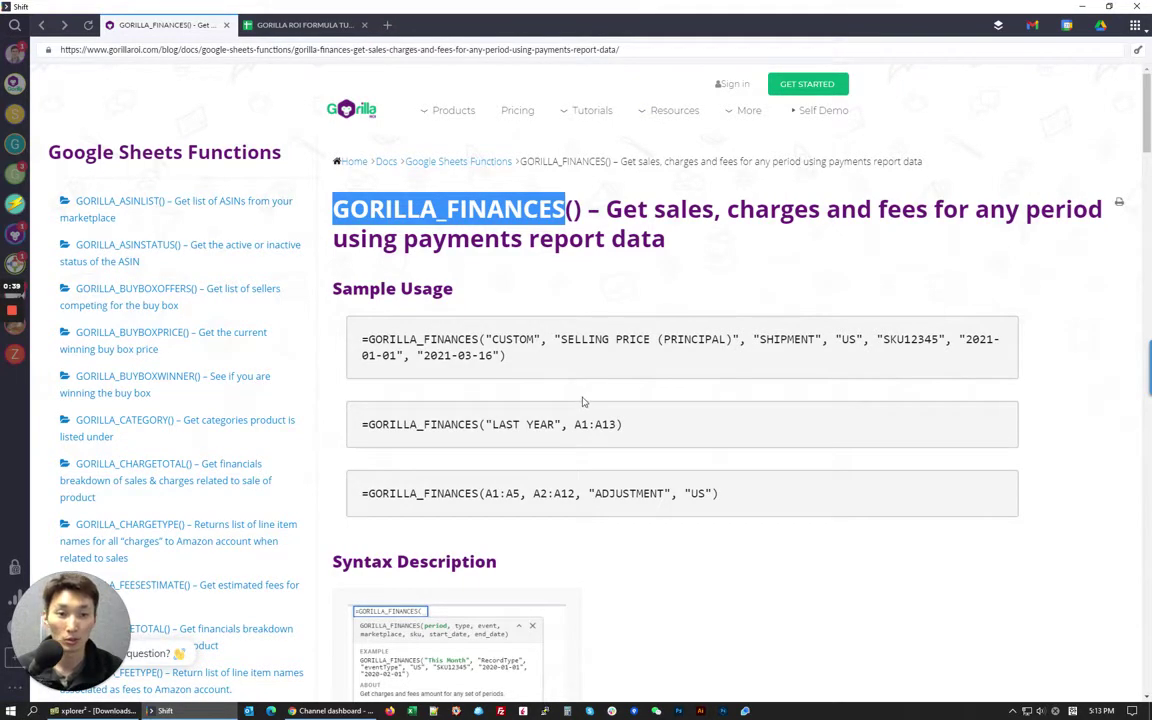
{"action": "scroll", "coordinate": [585, 400], "scroll_direction": "down", "scroll_amount": 6}
{"action": "scroll", "coordinate": [585, 404], "scroll_direction": "down", "scroll_amount": 4}
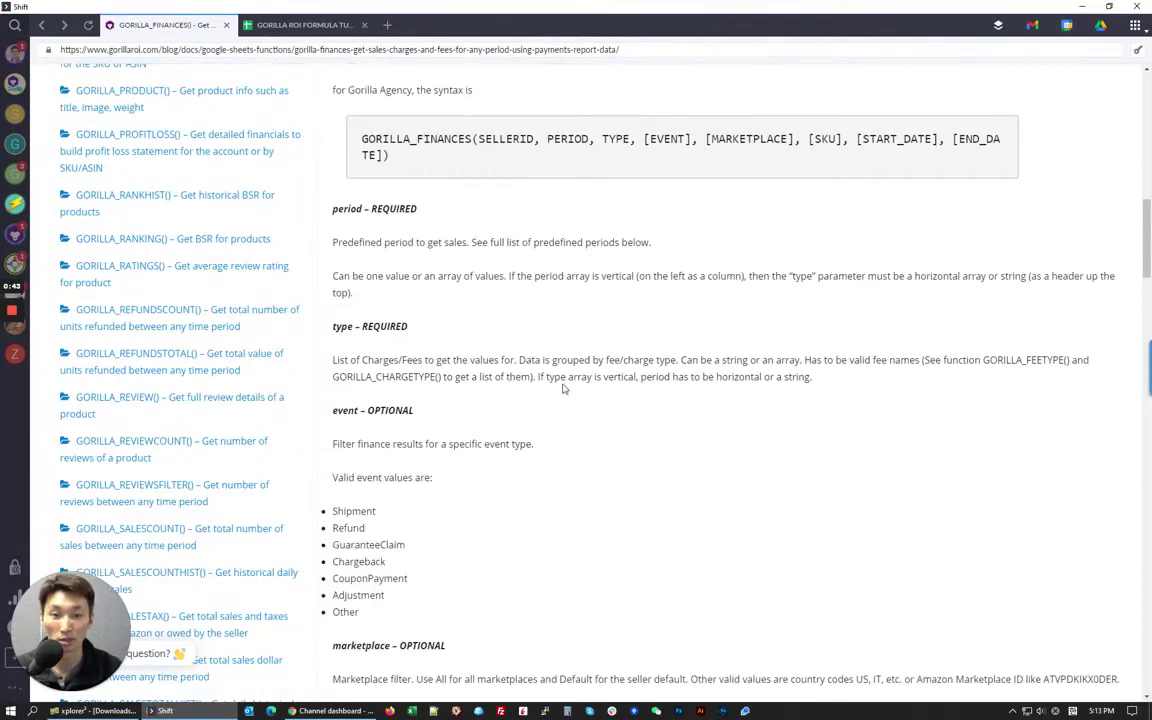
{"action": "scroll", "coordinate": [555, 391], "scroll_direction": "down", "scroll_amount": 1}
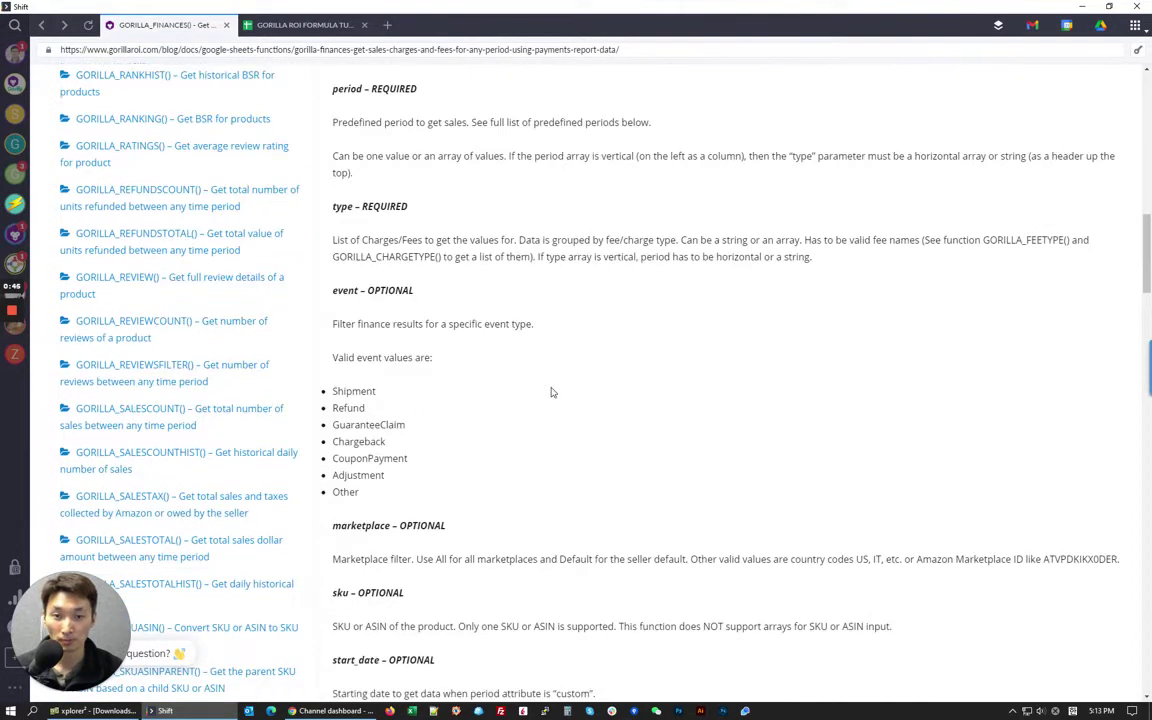
- Switch to the GORILLA ROI FORMULA TUTORIALS spreadsheet and review the FINANCES sheet's charges section, fees section and period headers in row 3
{"action": "left_click", "coordinate": [300, 25]}
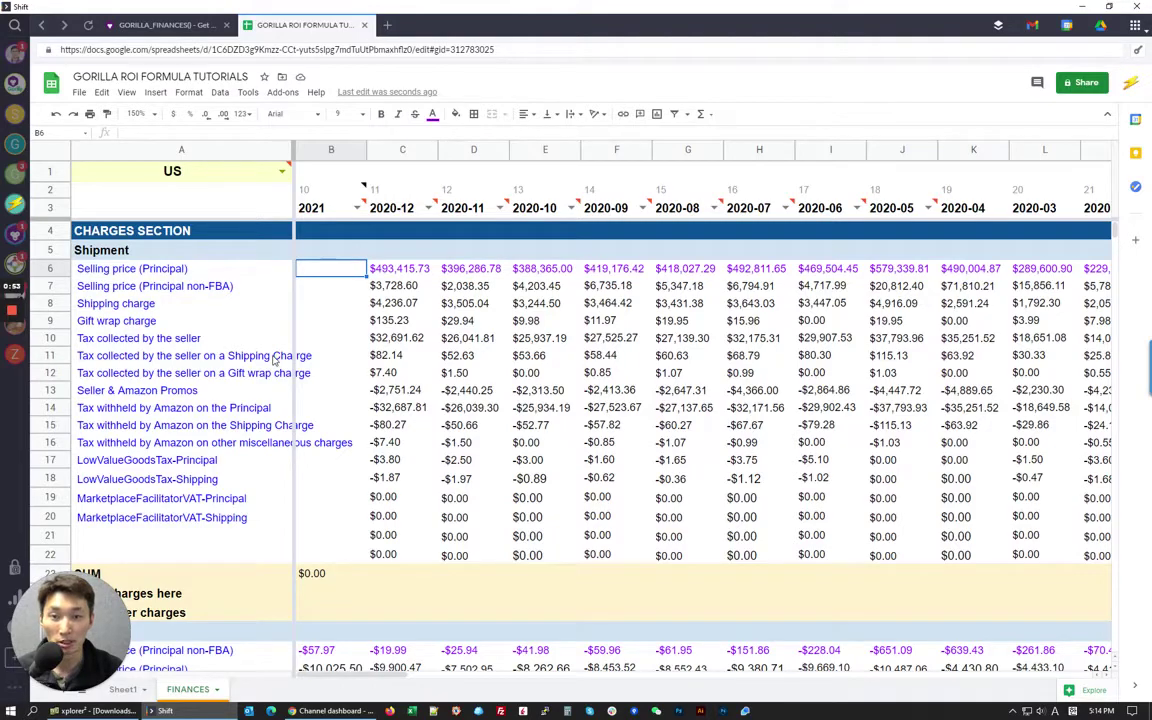
{"action": "left_click", "coordinate": [150, 230]}
{"action": "scroll", "coordinate": [200, 385], "scroll_direction": "down", "scroll_amount": 8}
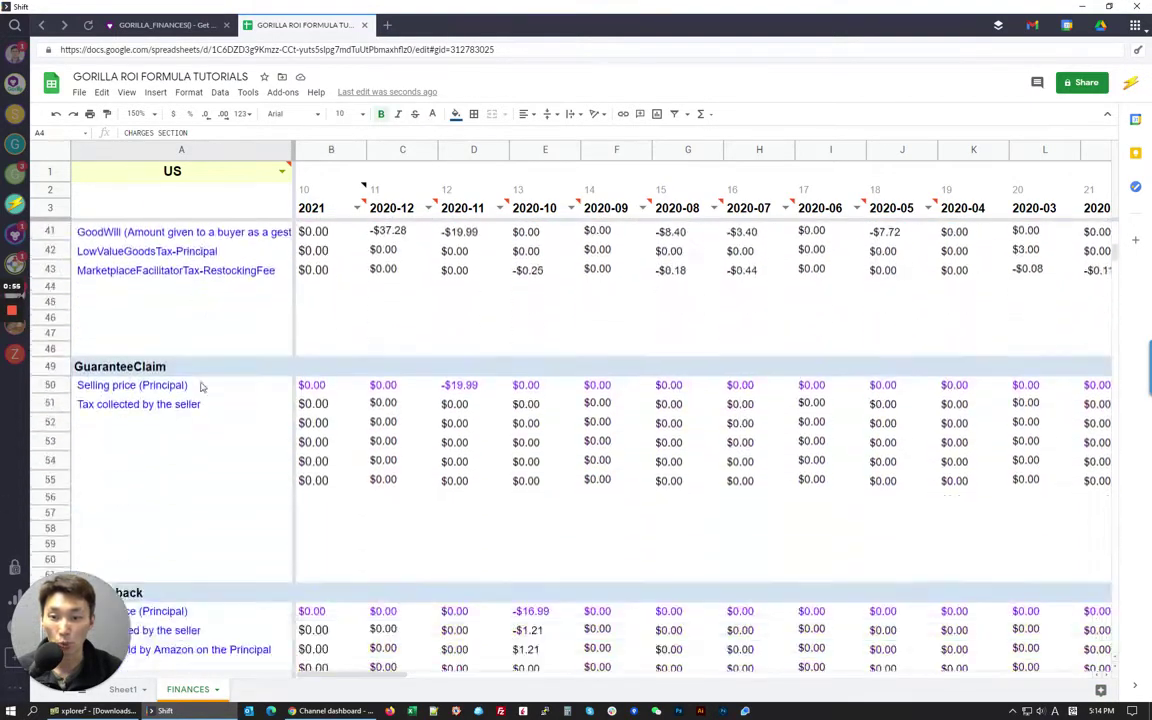
{"action": "scroll", "coordinate": [200, 387], "scroll_direction": "down", "scroll_amount": 10}
{"action": "left_click", "coordinate": [170, 401]}
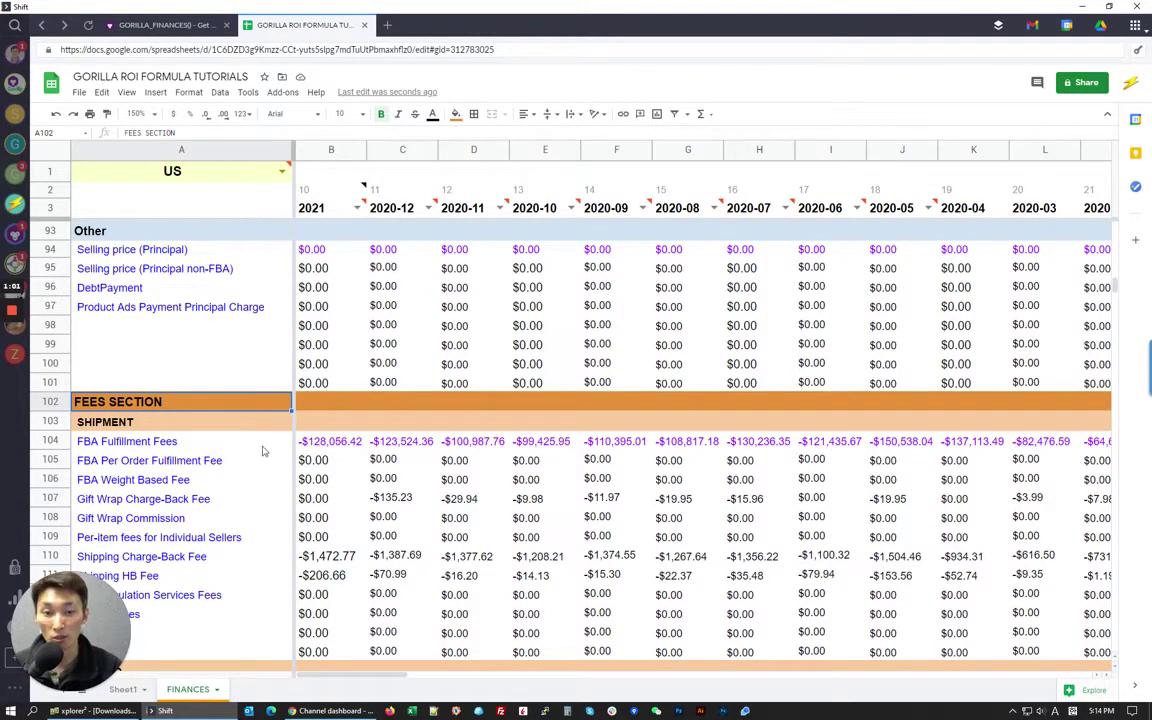
{"action": "scroll", "coordinate": [287, 470], "scroll_direction": "up", "scroll_amount": 18}
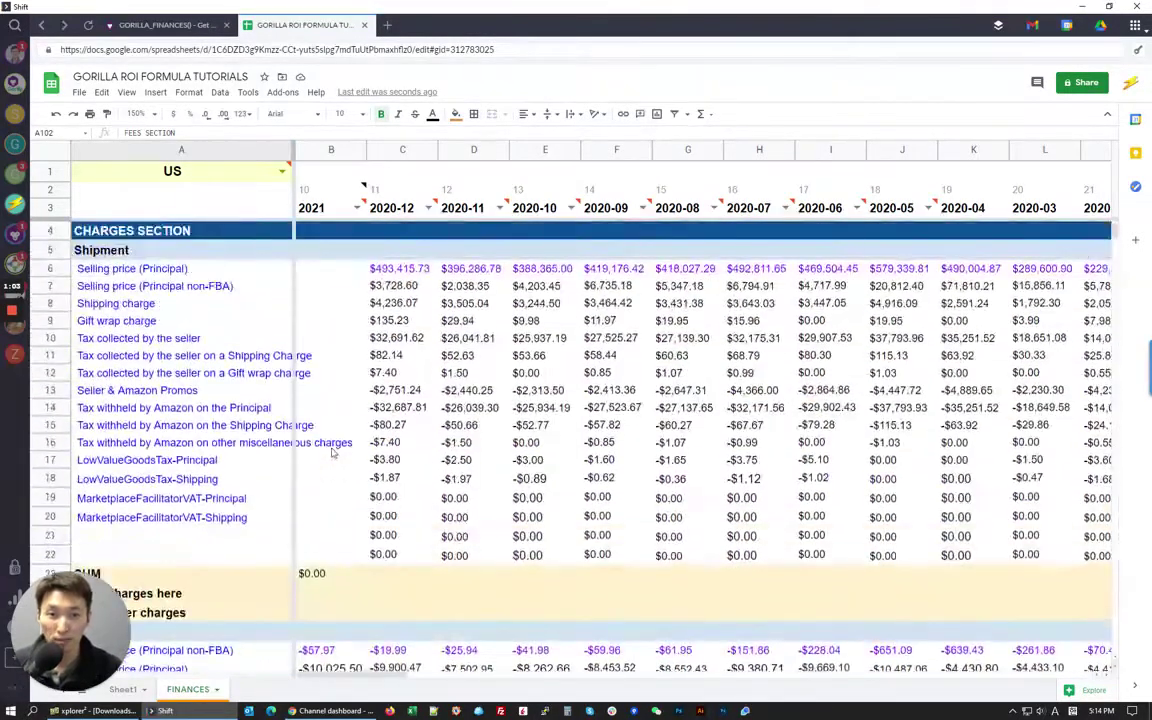
{"action": "mouse_move", "coordinate": [338, 215]}
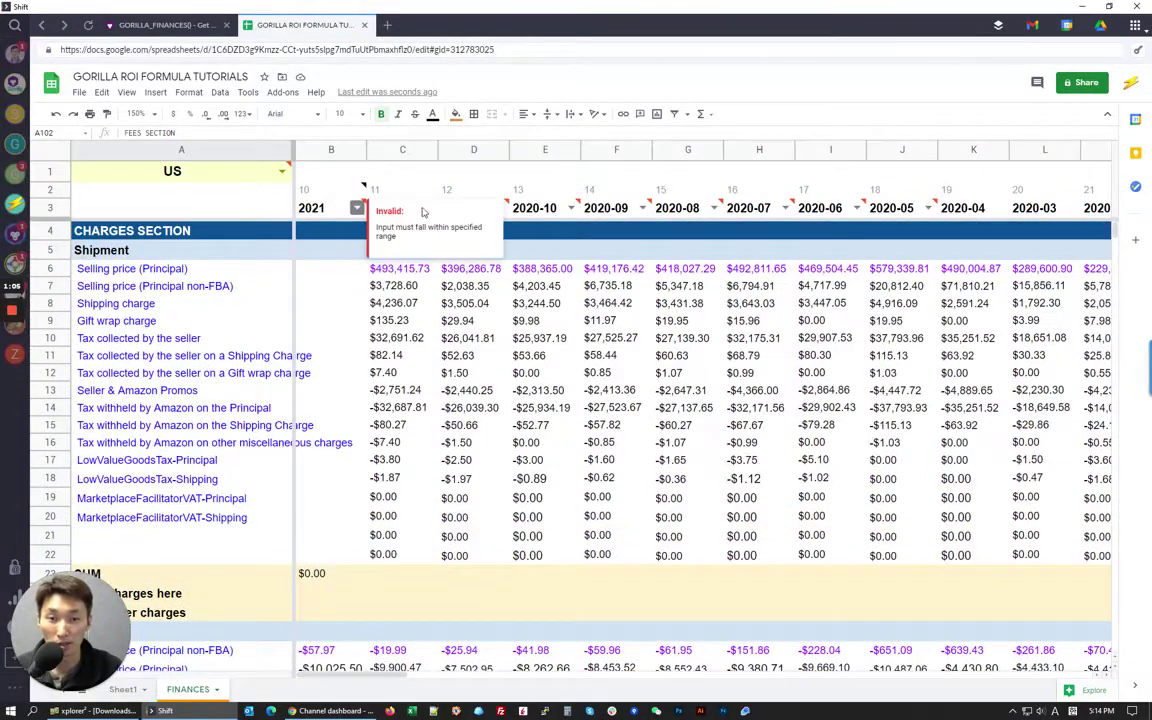
{"action": "left_click", "coordinate": [673, 208]}
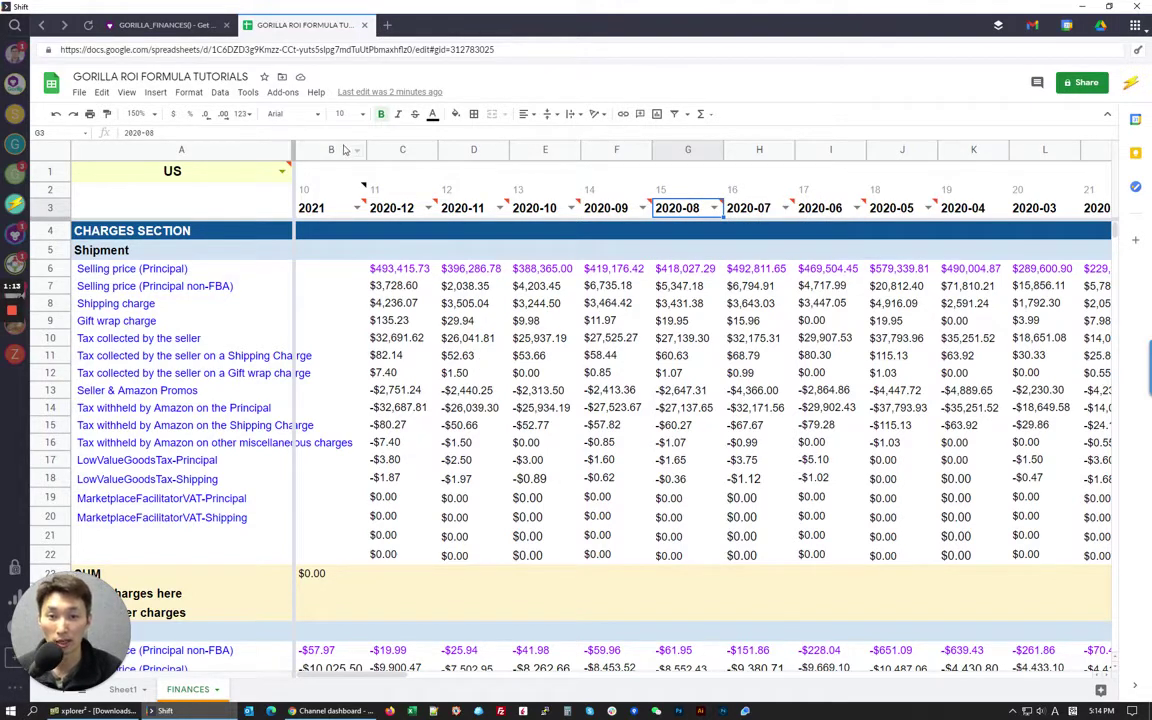
- Enter the dates 2021-01-03 in cell B1 and 2021-01-11 in cell C1, above the period headers
{"action": "left_click", "coordinate": [312, 168]}
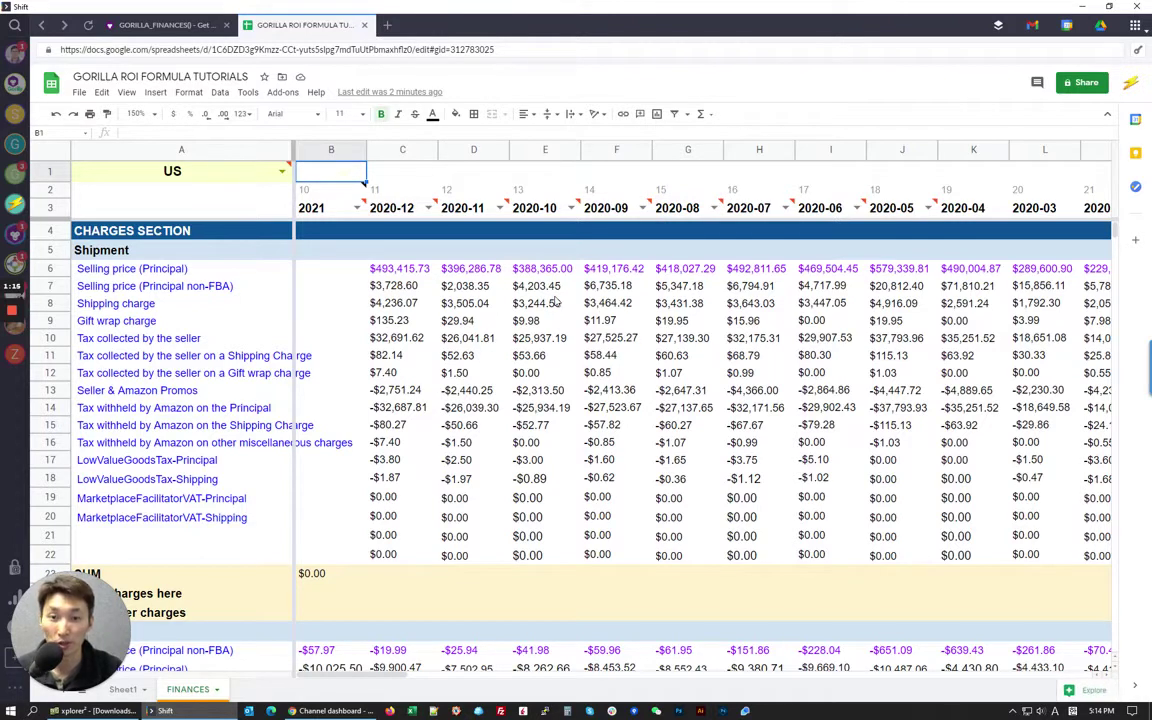
{"action": "type", "text": "20"}
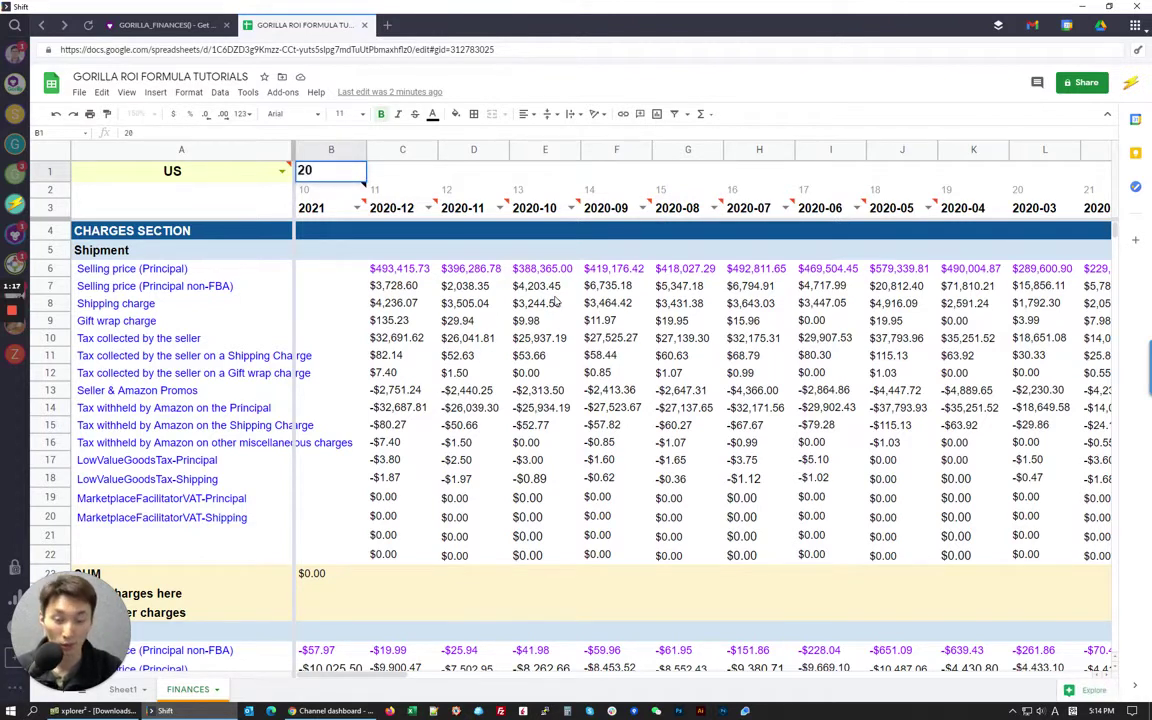
{"action": "type", "text": "21-01"}
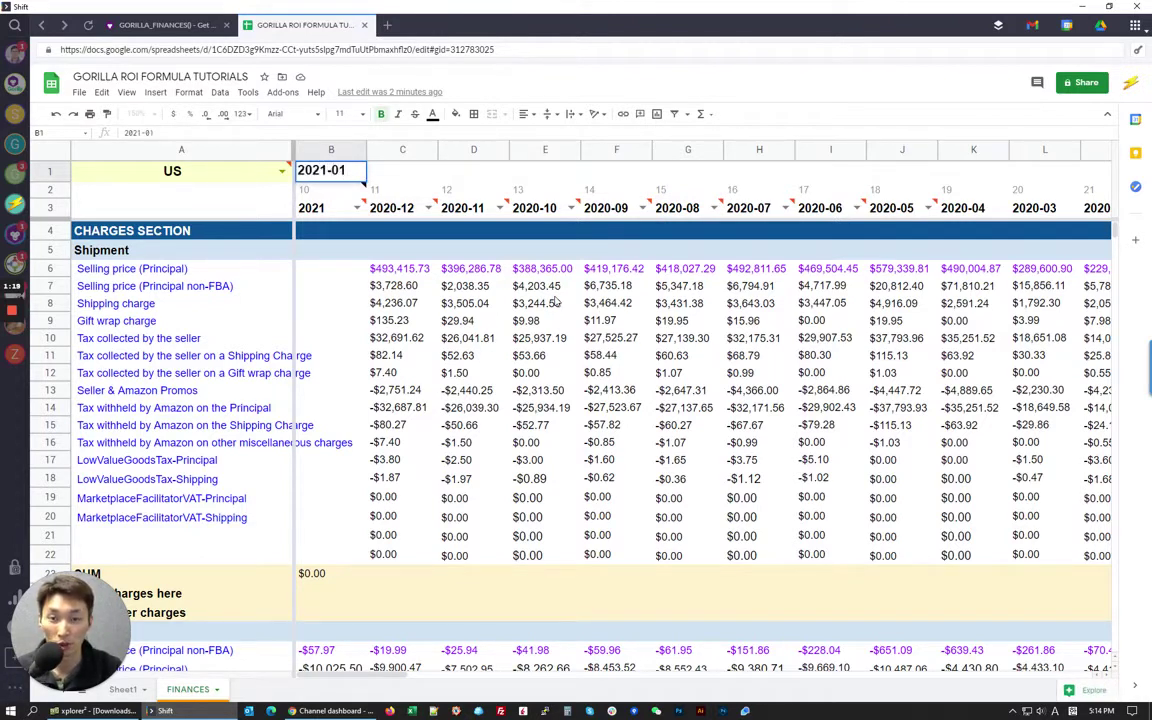
{"action": "type", "text": "-03"}
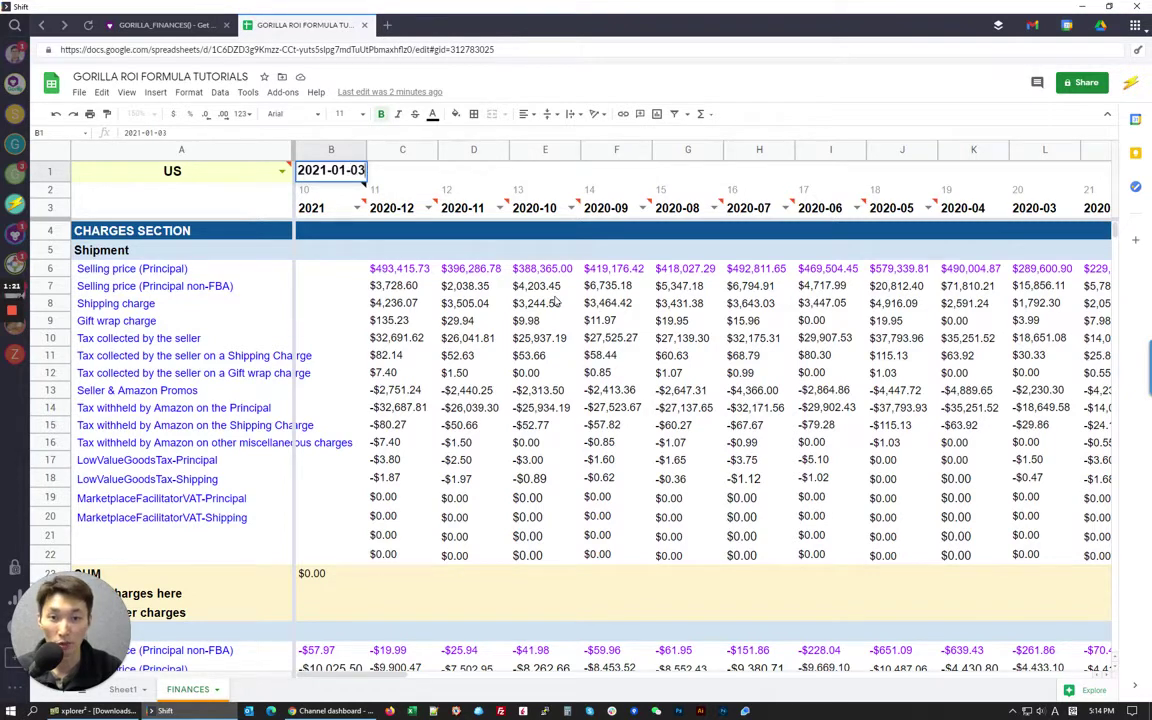
{"action": "key", "text": "Return"}
{"action": "key", "text": "Right"}
{"action": "type", "text": "2021-01-11"}
{"action": "key", "text": "Return"}
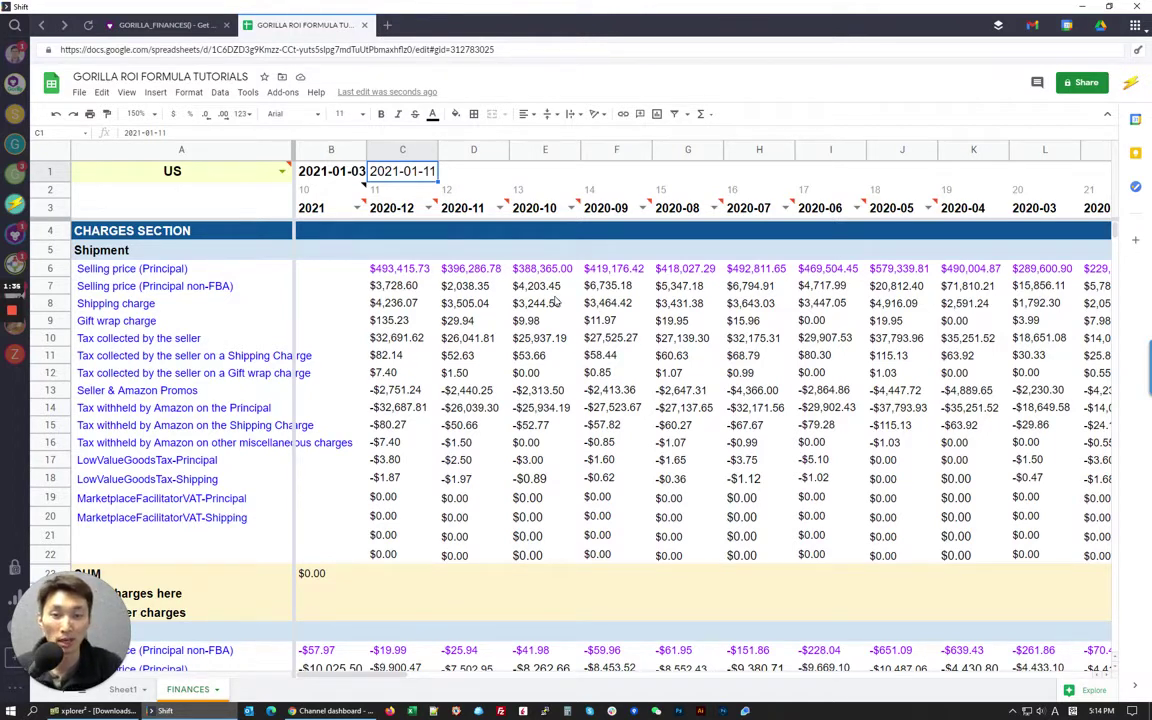
- Fill cell A3 with yellow and enter the text sku in it
{"action": "left_click", "coordinate": [205, 211]}
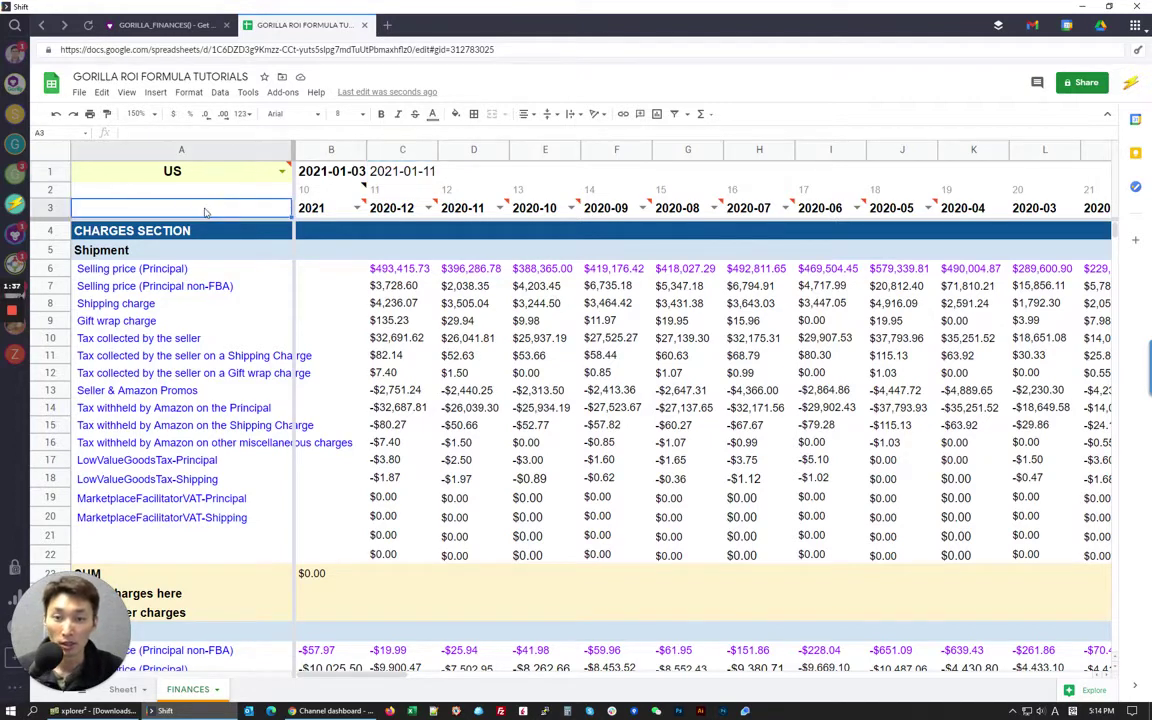
{"action": "left_click", "coordinate": [456, 113]}
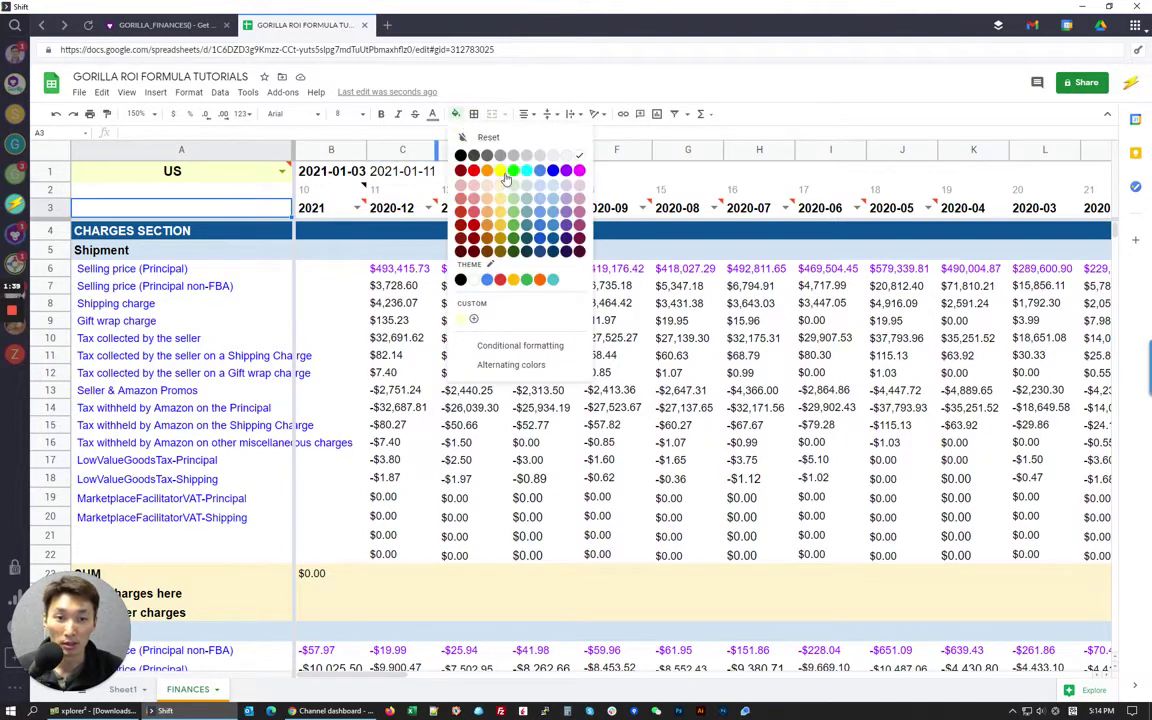
{"action": "left_click", "coordinate": [456, 162]}
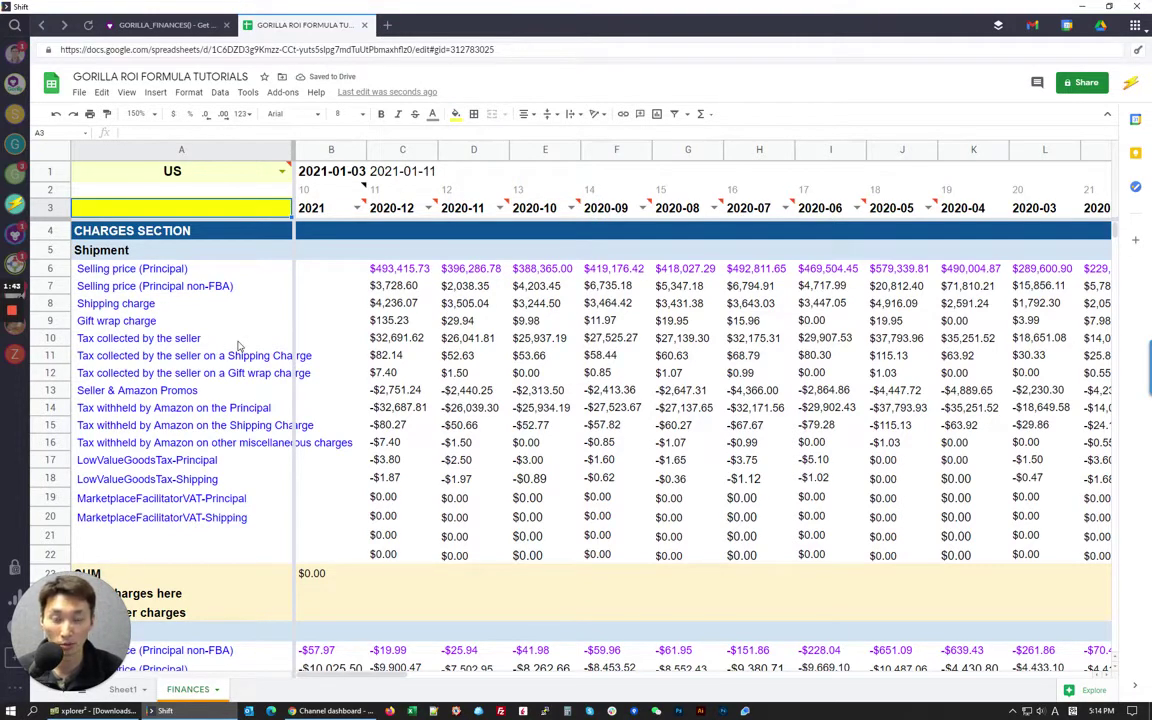
{"action": "left_click", "coordinate": [163, 205]}
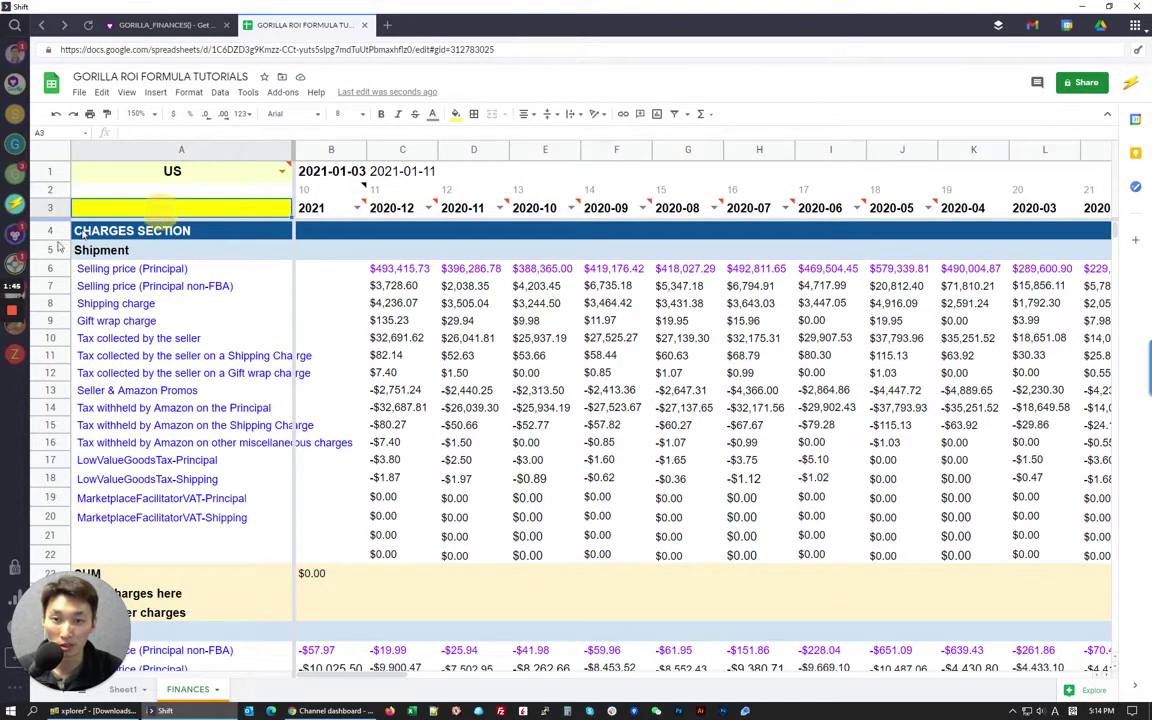
{"action": "type", "text": "sku"}
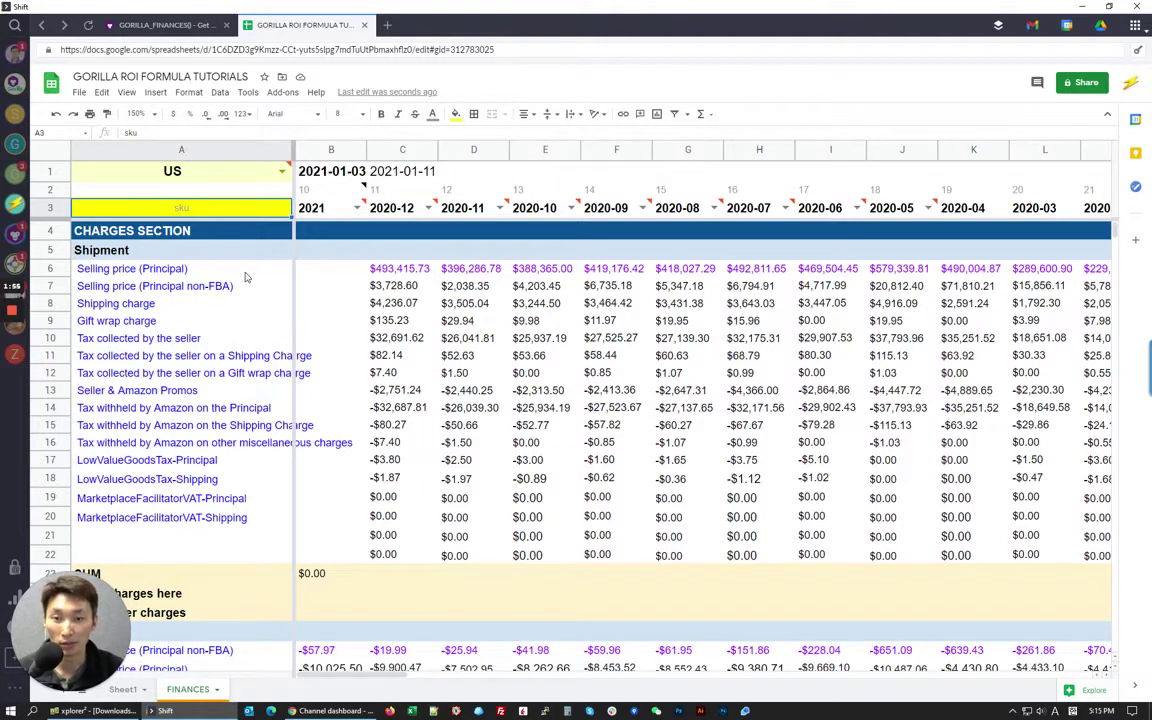
- Select the list of Shipment charge types in column A, starting from Selling price (Principal), to review it
{"action": "left_click_drag", "start_coordinate": [195, 268], "coordinate": [220, 535]}
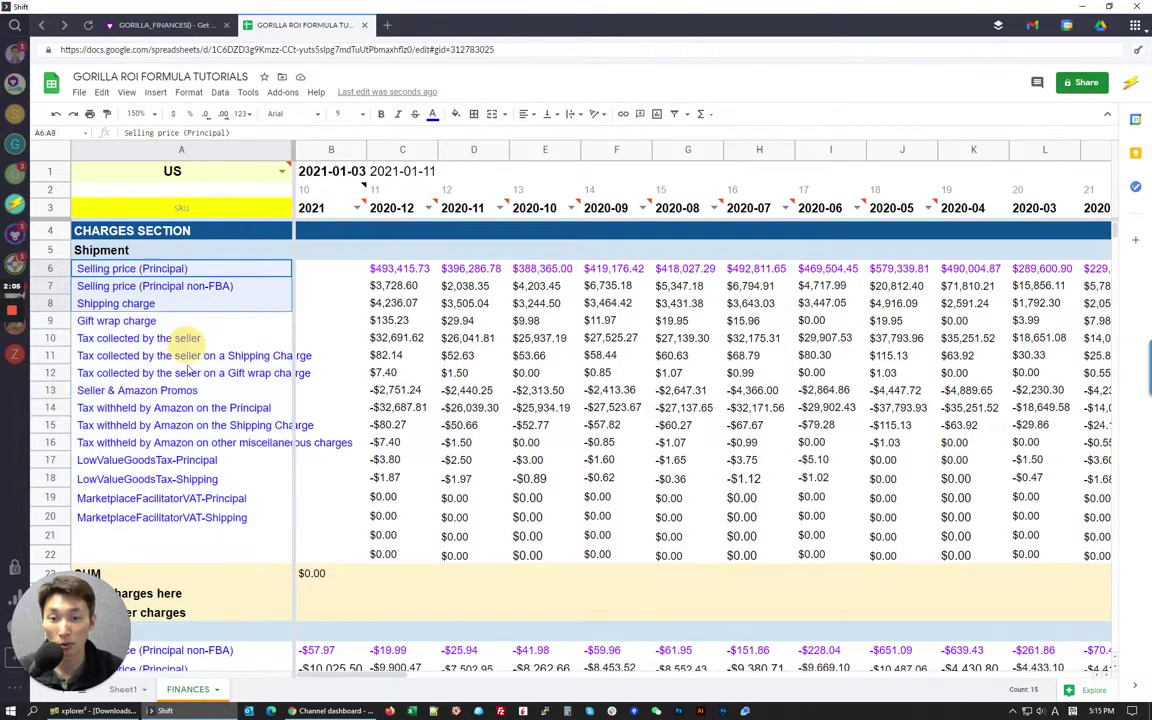
{"action": "left_click_drag", "start_coordinate": [185, 337], "coordinate": [200, 530]}
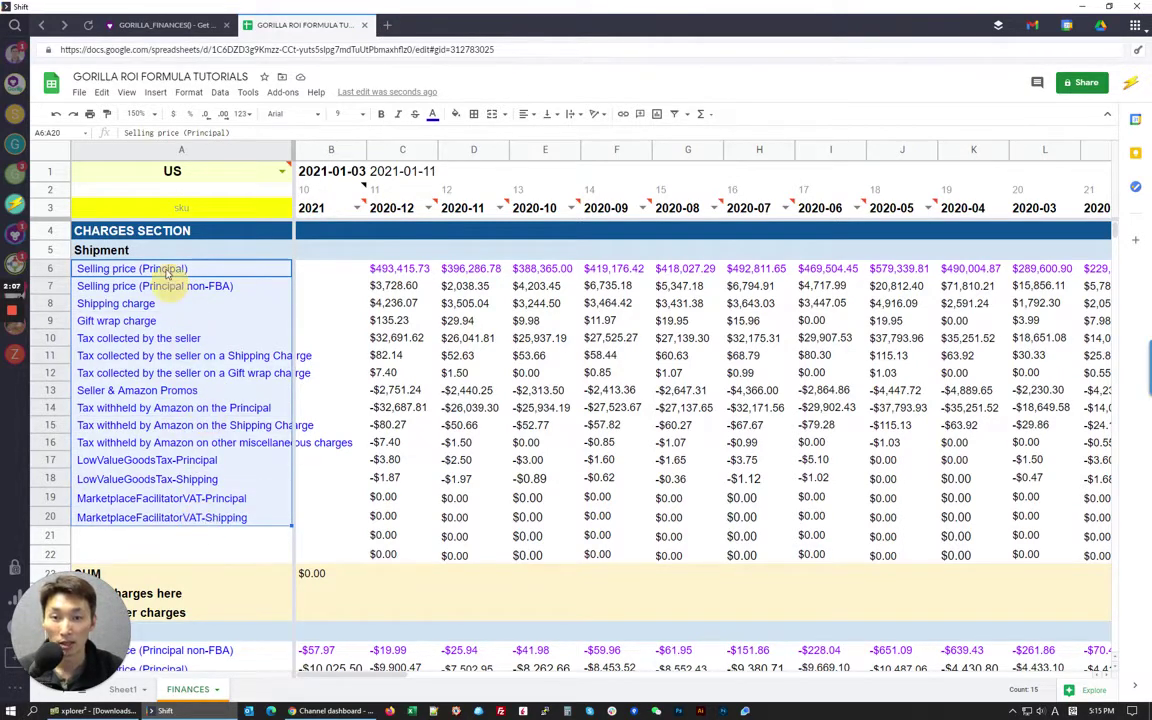
{"action": "left_click_drag", "start_coordinate": [160, 269], "coordinate": [193, 543]}
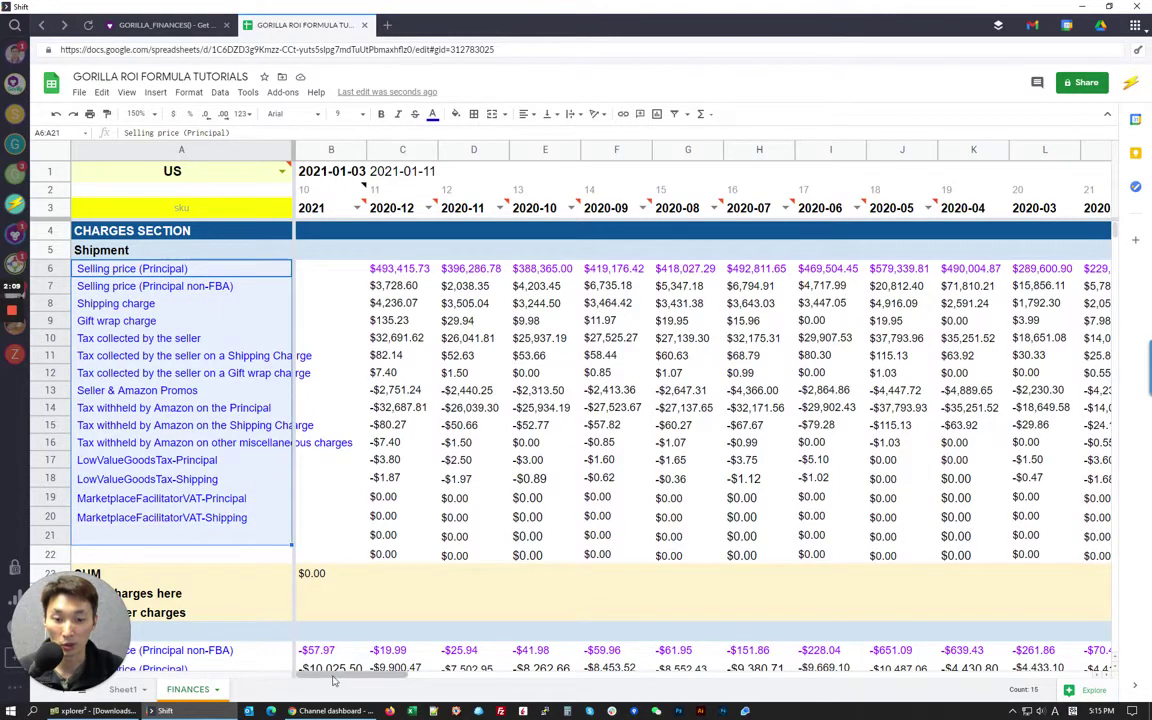
- Inspect the GORILLA_CHARGETYPE formula in cell R6 and its event argument A5, leaving the formula as it is
{"action": "left_click_drag", "start_coordinate": [345, 675], "coordinate": [496, 682]}
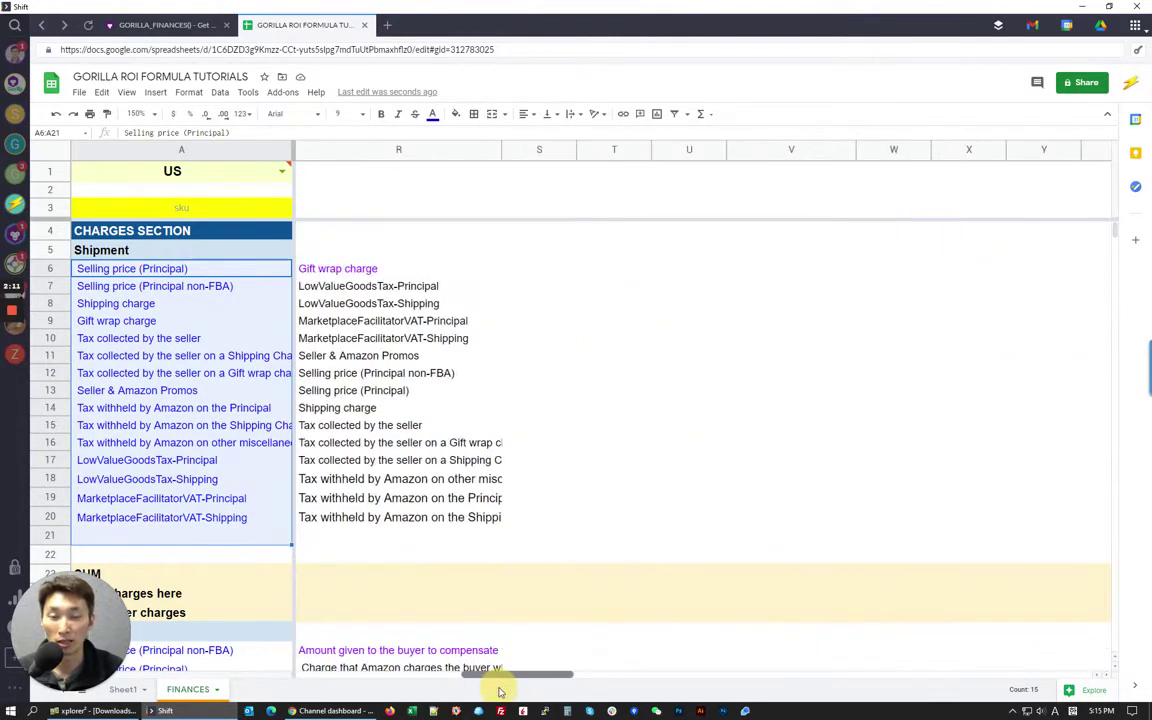
{"action": "left_click", "coordinate": [336, 270]}
{"action": "double_click", "coordinate": [336, 270]}
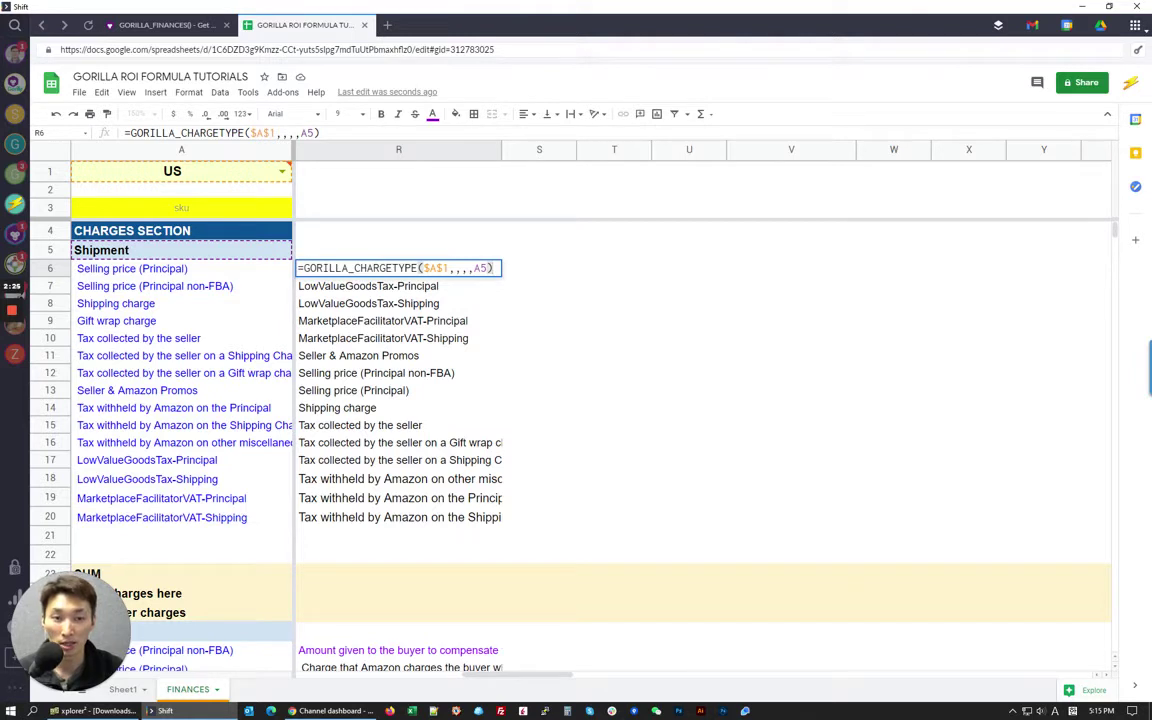
{"action": "double_click", "coordinate": [480, 268]}
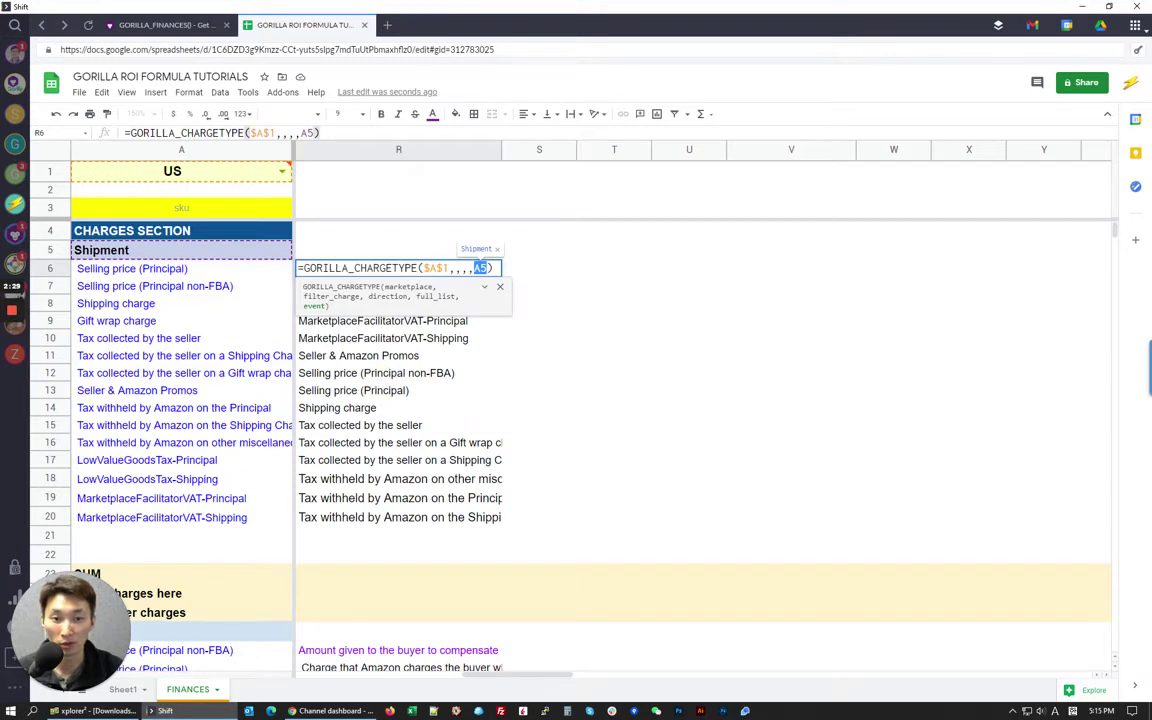
{"action": "left_click", "coordinate": [482, 268]}
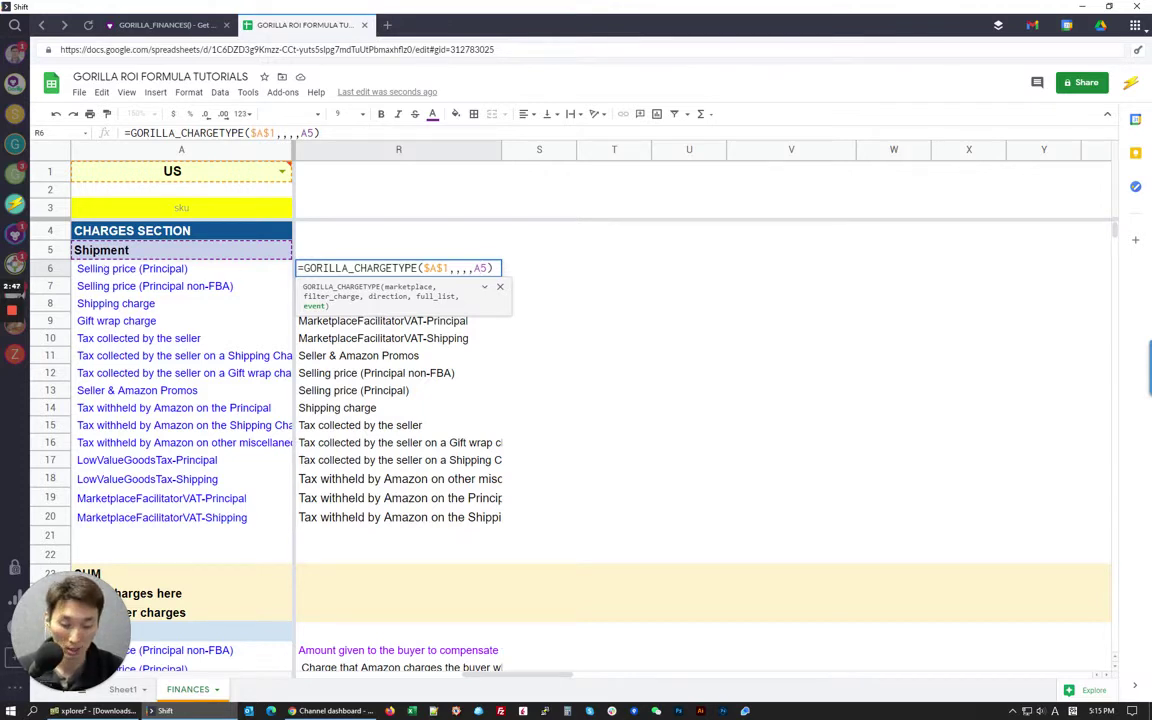
{"action": "key", "text": "Return"}
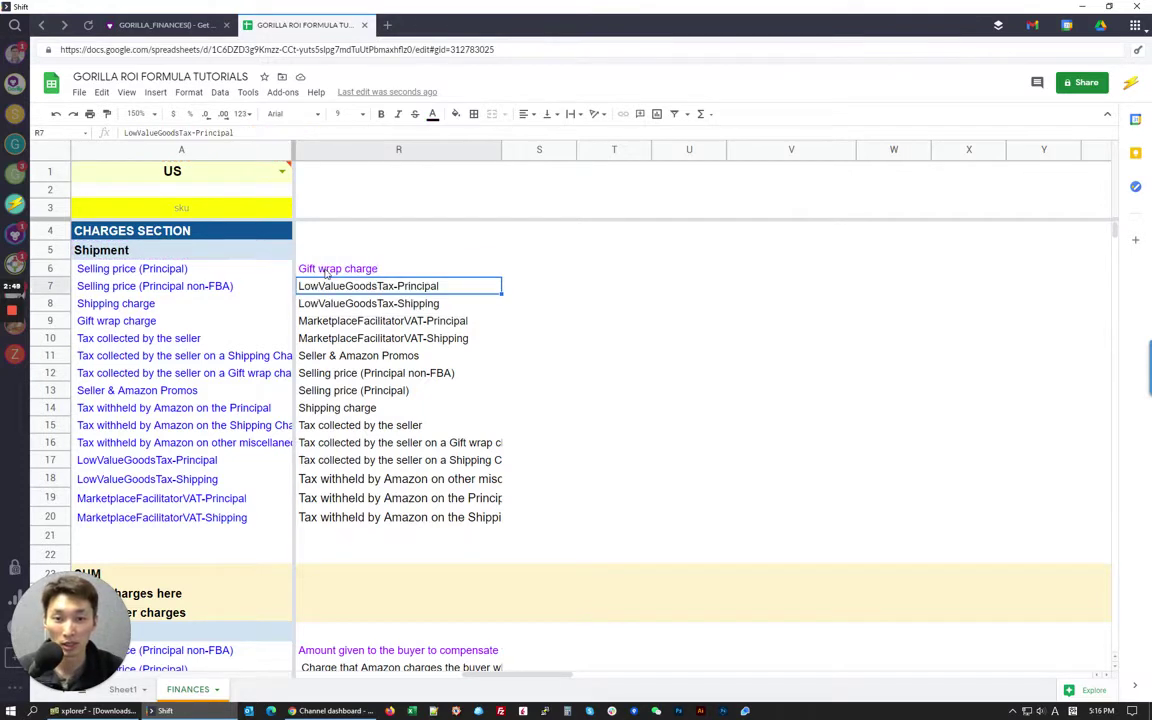
- Compare the charge types generated in R6:R20 with the Shipment charge list in A6:A20
{"action": "left_click_drag", "start_coordinate": [330, 268], "coordinate": [375, 517]}
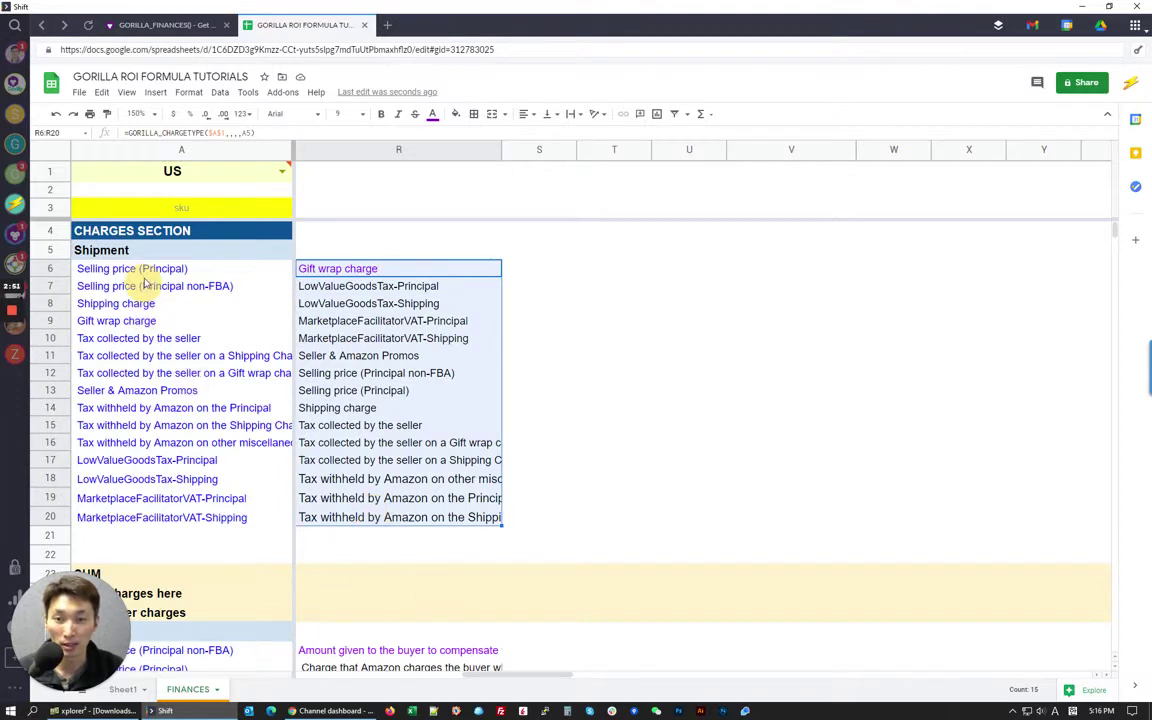
{"action": "left_click_drag", "start_coordinate": [145, 268], "coordinate": [160, 372]}
{"action": "left_click_drag", "start_coordinate": [163, 452], "coordinate": [185, 527]}
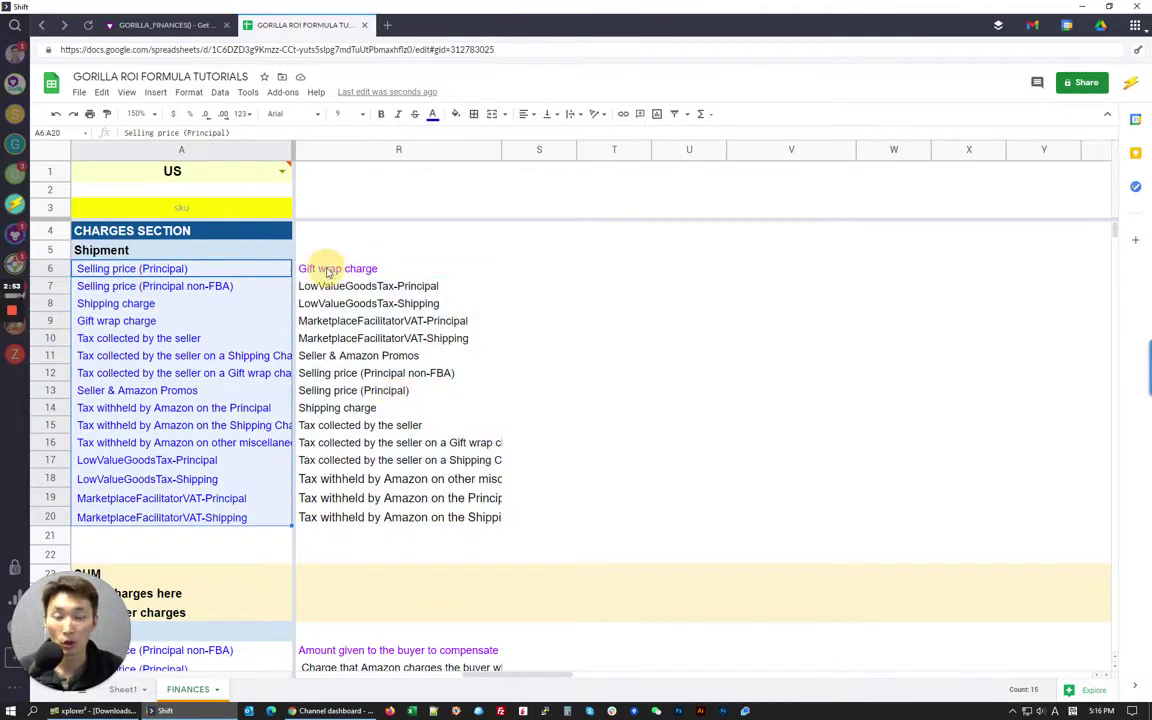
{"action": "left_click_drag", "start_coordinate": [330, 268], "coordinate": [358, 521]}
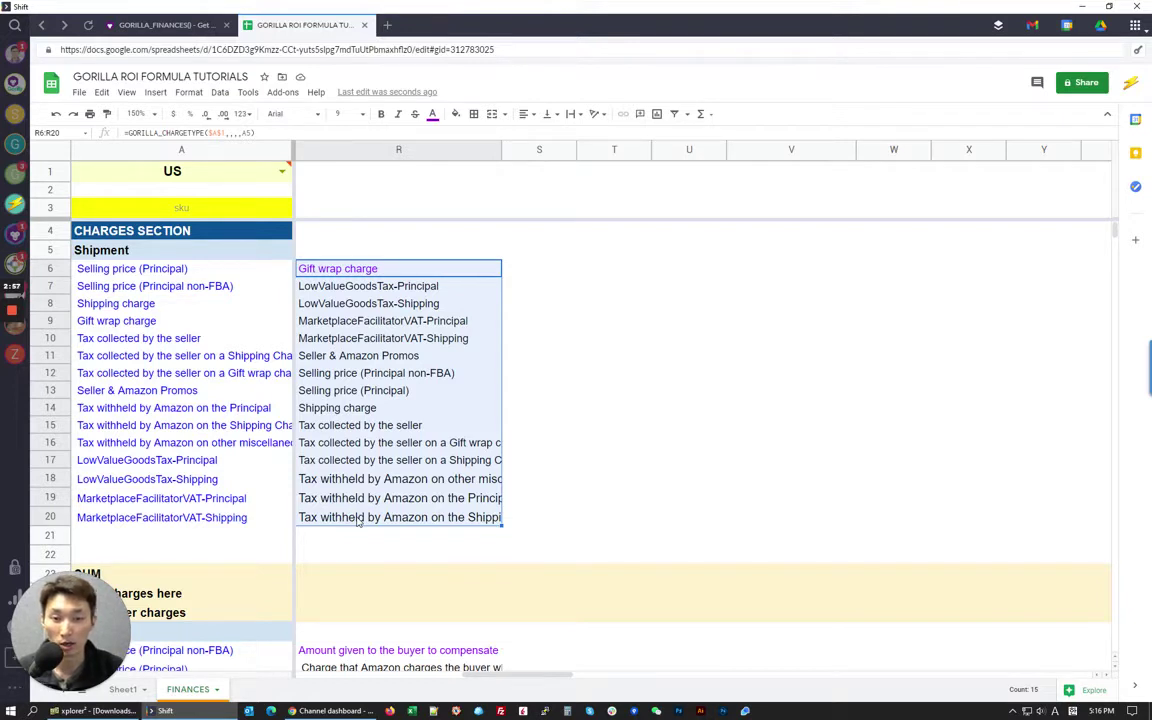
- Compare the Selling price entries in R12:R13 with the order of the Shipment charge list in A6:A20
{"action": "left_click", "coordinate": [360, 373]}
{"action": "left_click", "coordinate": [360, 391]}
{"action": "left_click", "coordinate": [366, 373]}
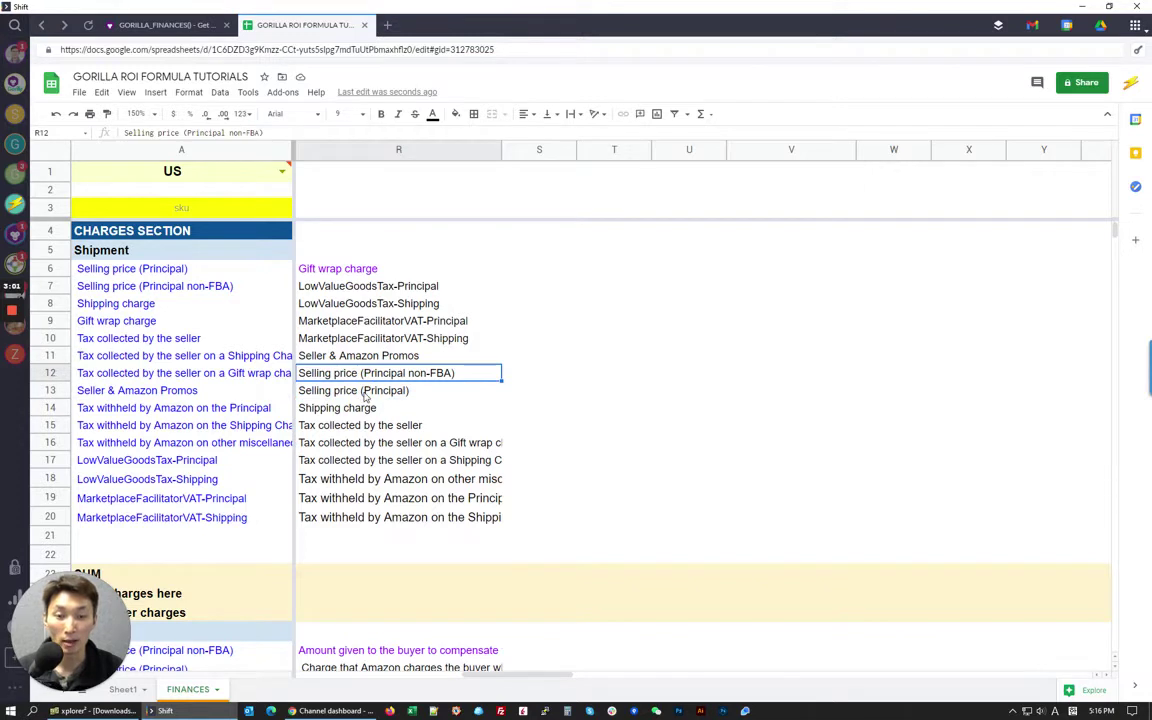
{"action": "left_click", "coordinate": [365, 394]}
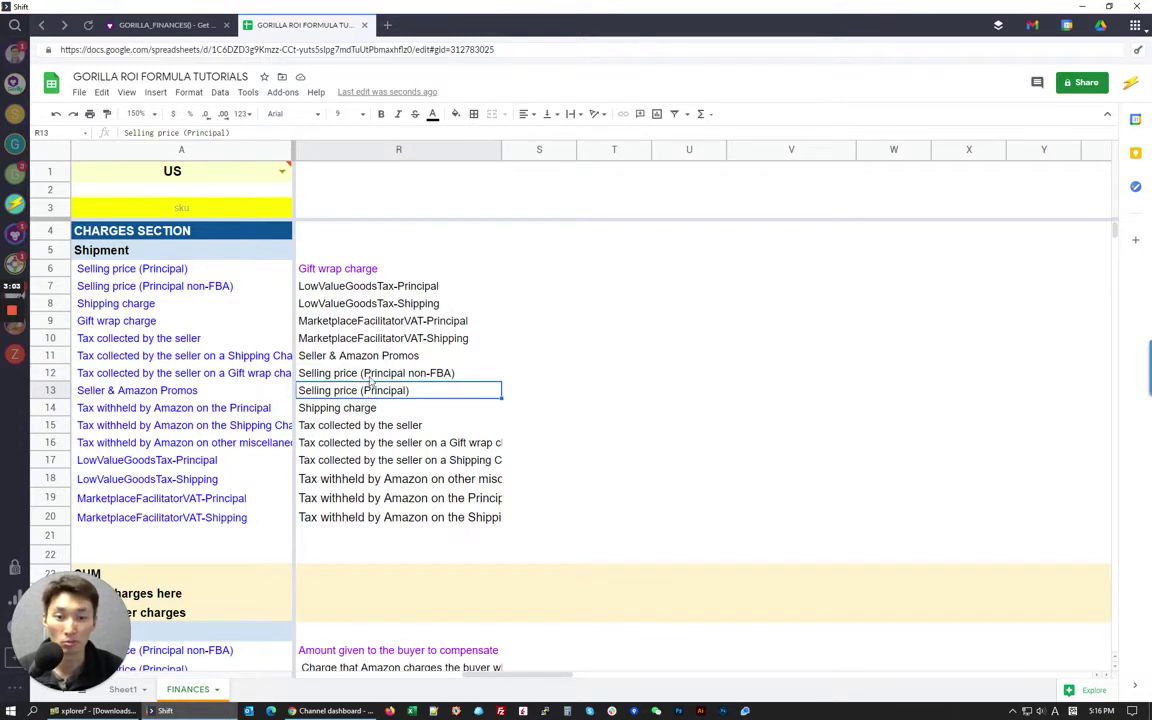
{"action": "left_click", "coordinate": [188, 270]}
{"action": "left_click_drag", "start_coordinate": [188, 270], "coordinate": [205, 510]}
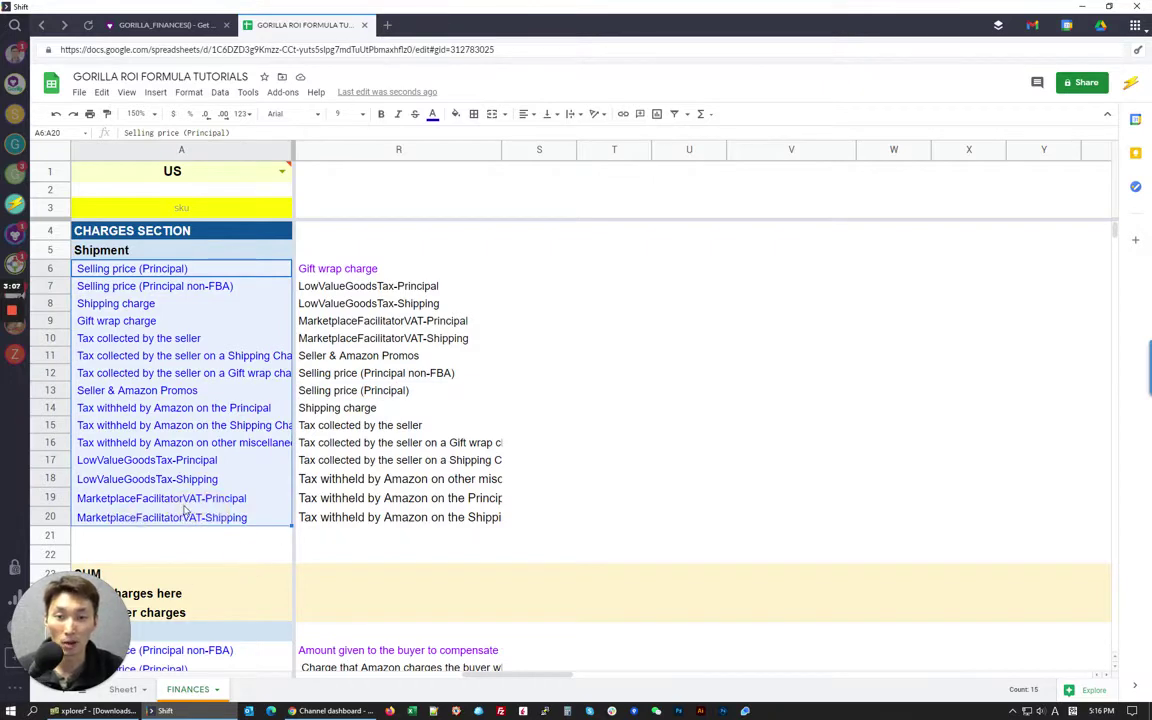
{"action": "left_click", "coordinate": [115, 270]}
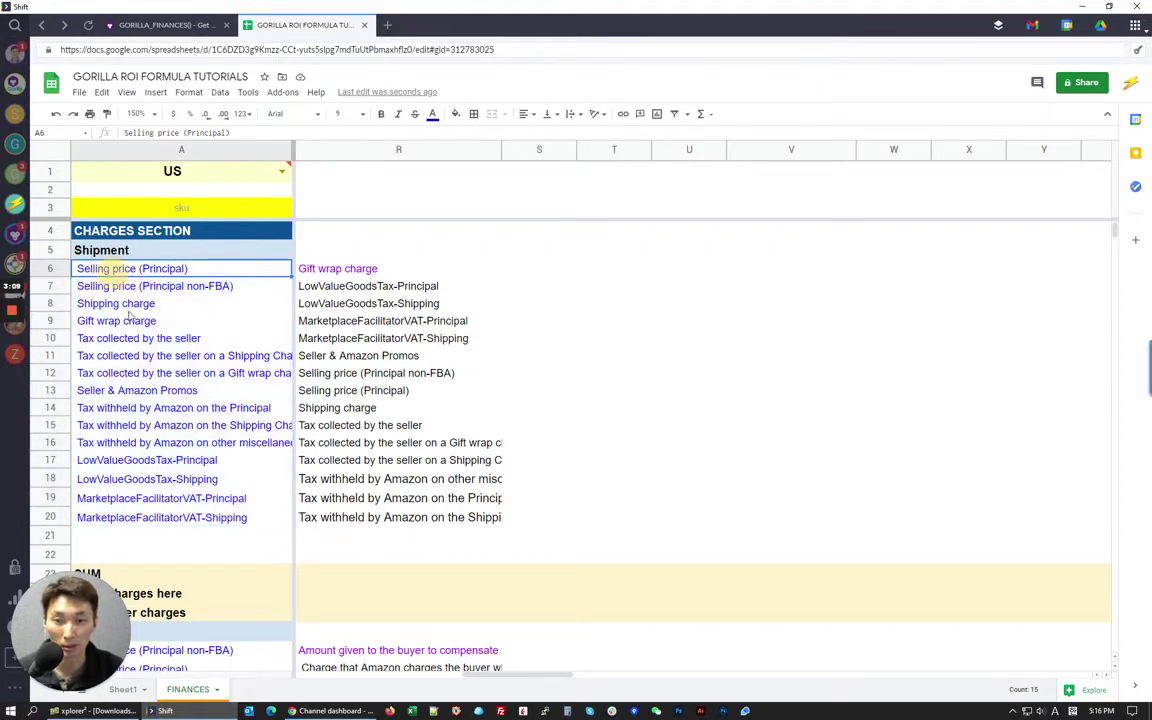
{"action": "key", "text": "Down"}
{"action": "key", "text": "Down"}
{"action": "key", "text": "Down"}
{"action": "key", "text": "Down"}
- Inspect the REFUND section's GORILLA_CHARGETYPE formula in cell R27 and its event argument A26, leaving the formula as it is
{"action": "scroll", "coordinate": [200, 430], "scroll_direction": "down", "scroll_amount": 3}
{"action": "scroll", "coordinate": [200, 430], "scroll_direction": "down", "scroll_amount": 2}
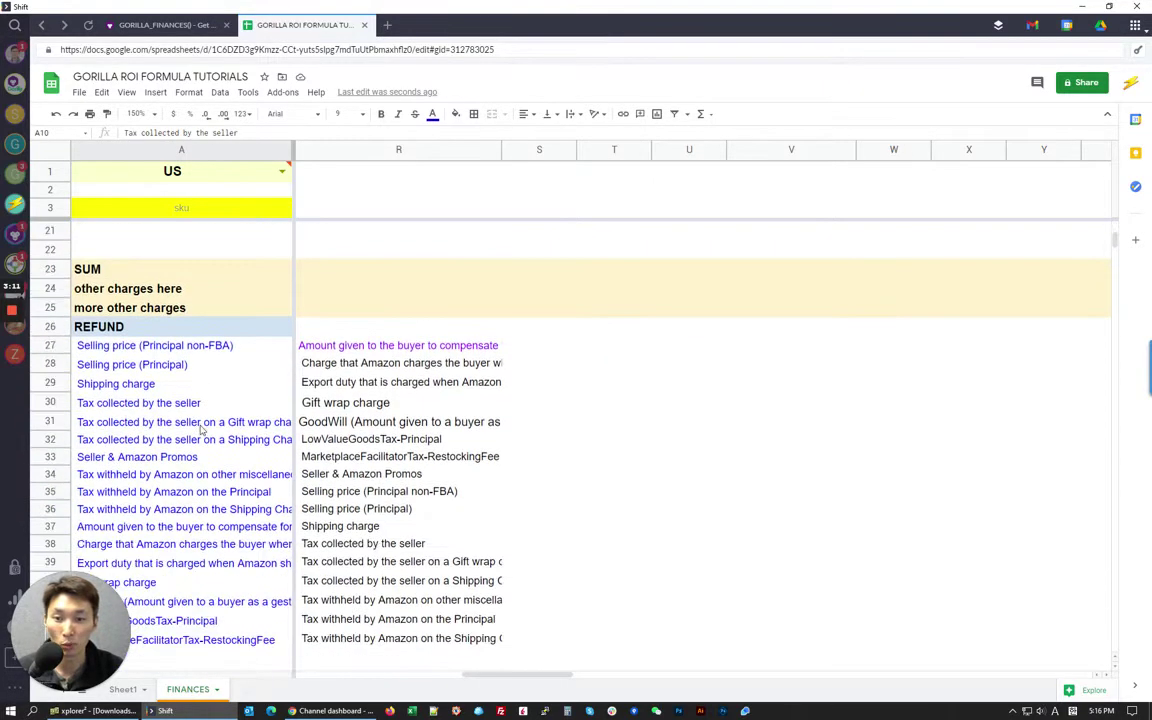
{"action": "left_click", "coordinate": [147, 327]}
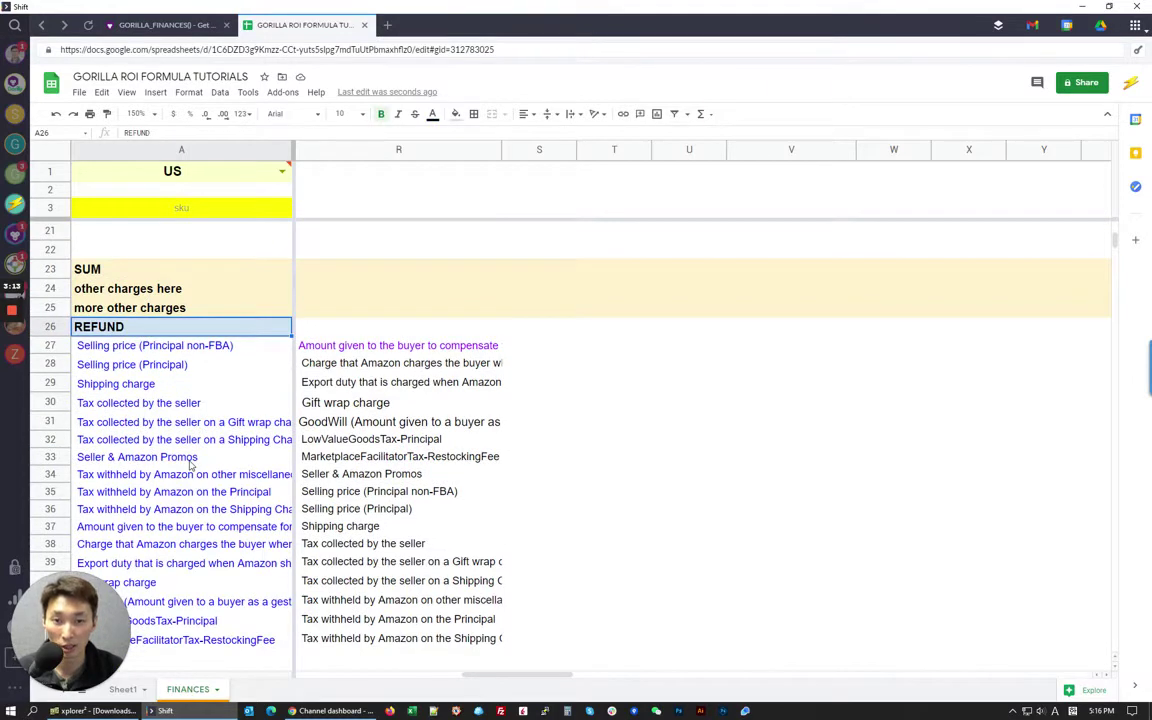
{"action": "scroll", "coordinate": [190, 462], "scroll_direction": "down", "scroll_amount": 1}
{"action": "left_click", "coordinate": [298, 306]}
{"action": "double_click", "coordinate": [298, 306]}
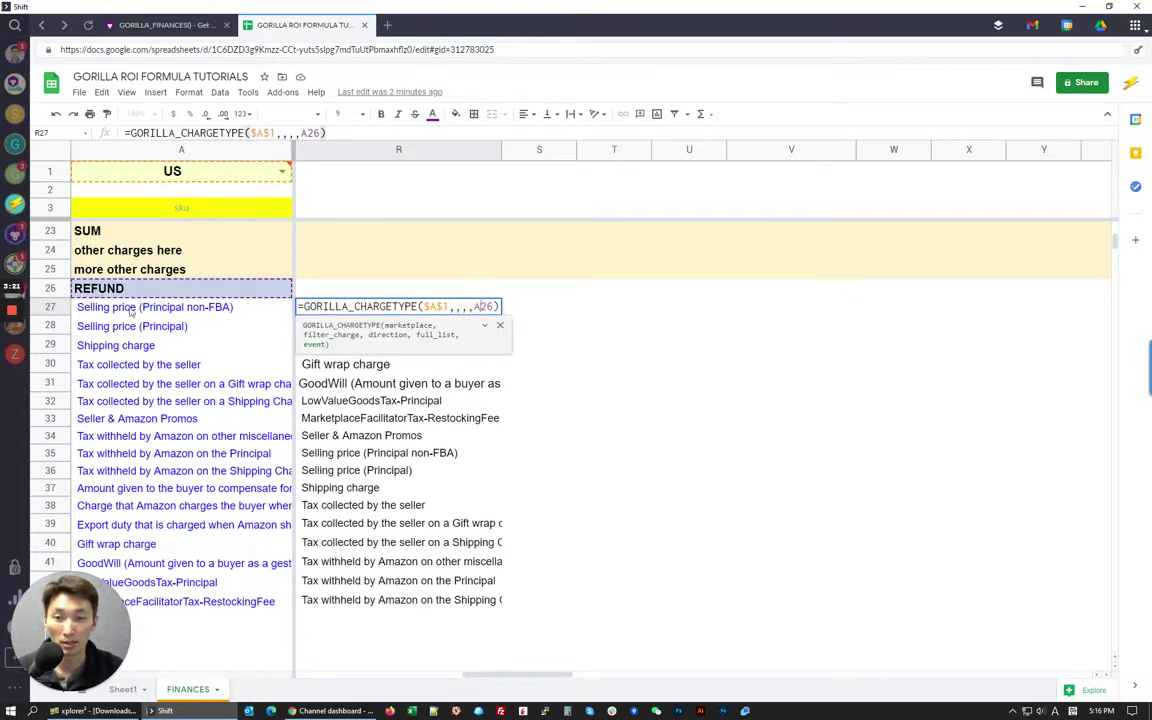
{"action": "key", "text": "Return"}
- Review the remaining charge and fee sections, including the period amounts from column B onward, and return to the Shipment section
{"action": "scroll", "coordinate": [404, 453], "scroll_direction": "down", "scroll_amount": 10}
{"action": "scroll", "coordinate": [408, 470], "scroll_direction": "down", "scroll_amount": 5}
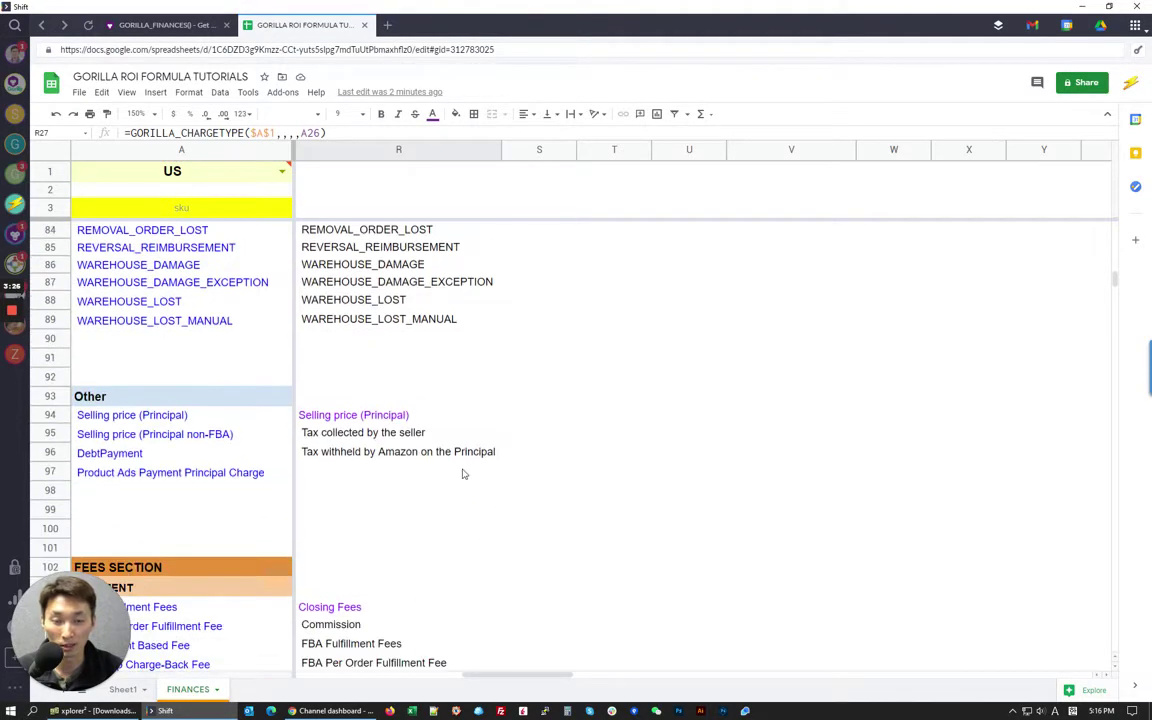
{"action": "left_click_drag", "start_coordinate": [502, 677], "coordinate": [280, 670]}
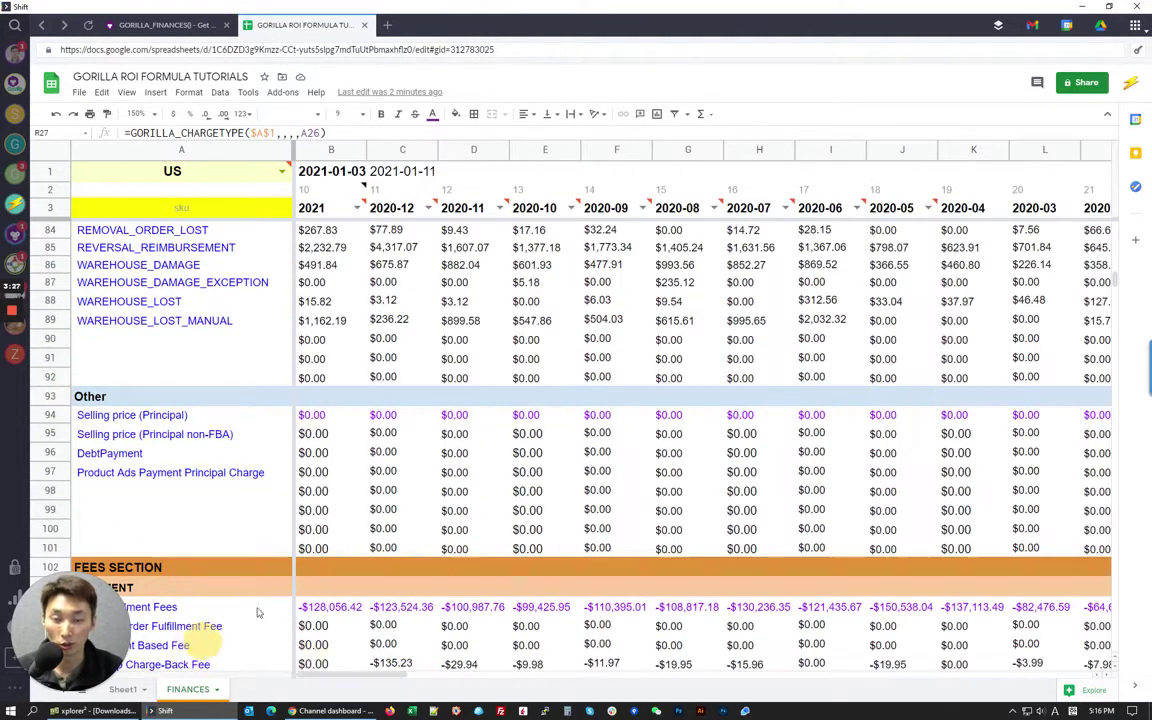
{"action": "scroll", "coordinate": [411, 545], "scroll_direction": "up", "scroll_amount": 15}
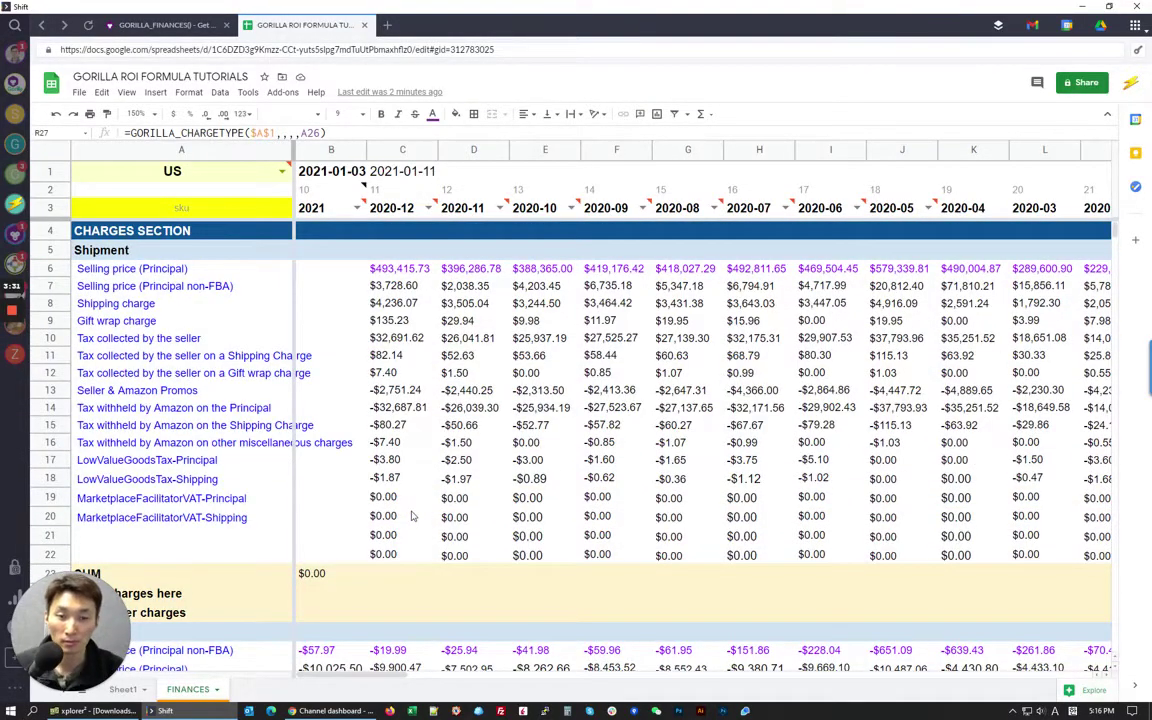
- Examine the period headers in row 3 and the period options offered in cell B3 without choosing one
{"action": "left_click", "coordinate": [415, 208]}
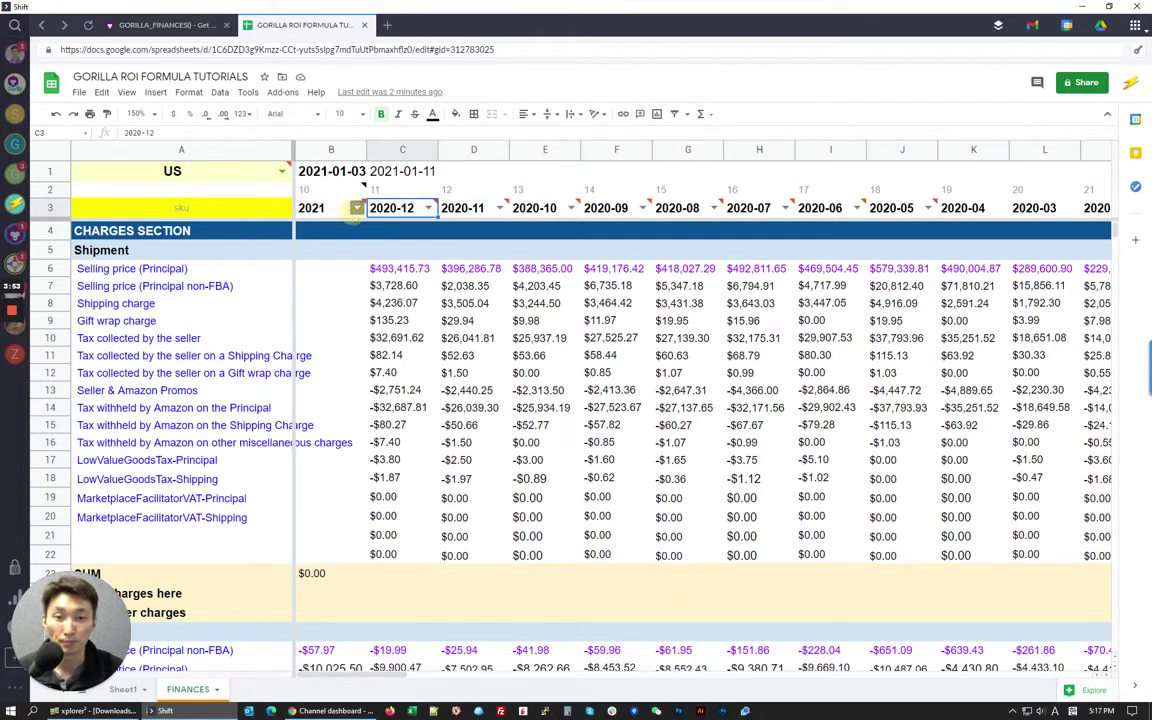
{"action": "double_click", "coordinate": [330, 208]}
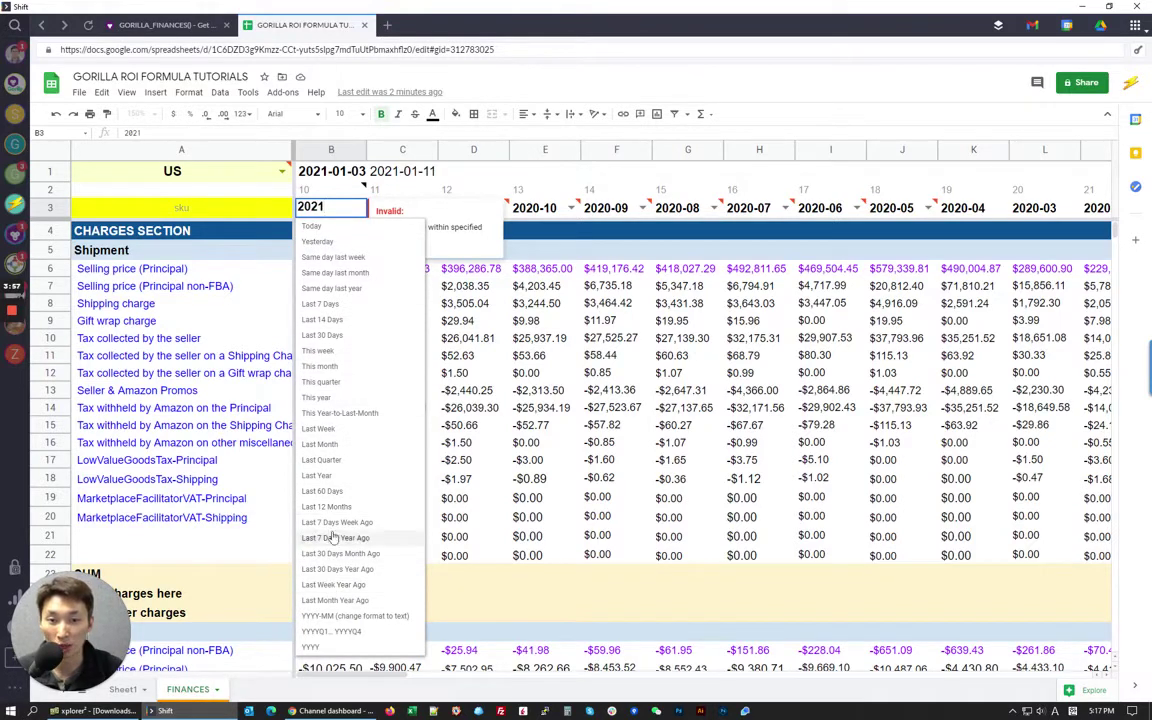
{"action": "key", "text": "Escape"}
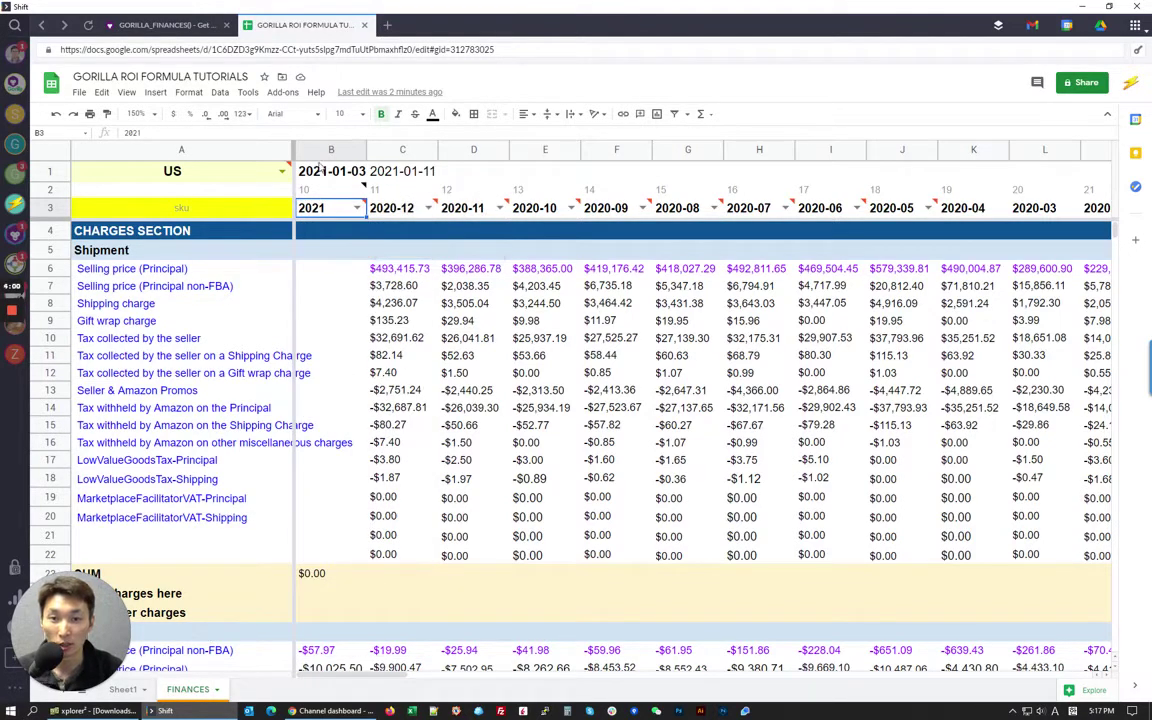
- Open the data validation rule of cell B3 and clear its source range for reselection
{"action": "left_click", "coordinate": [226, 93]}
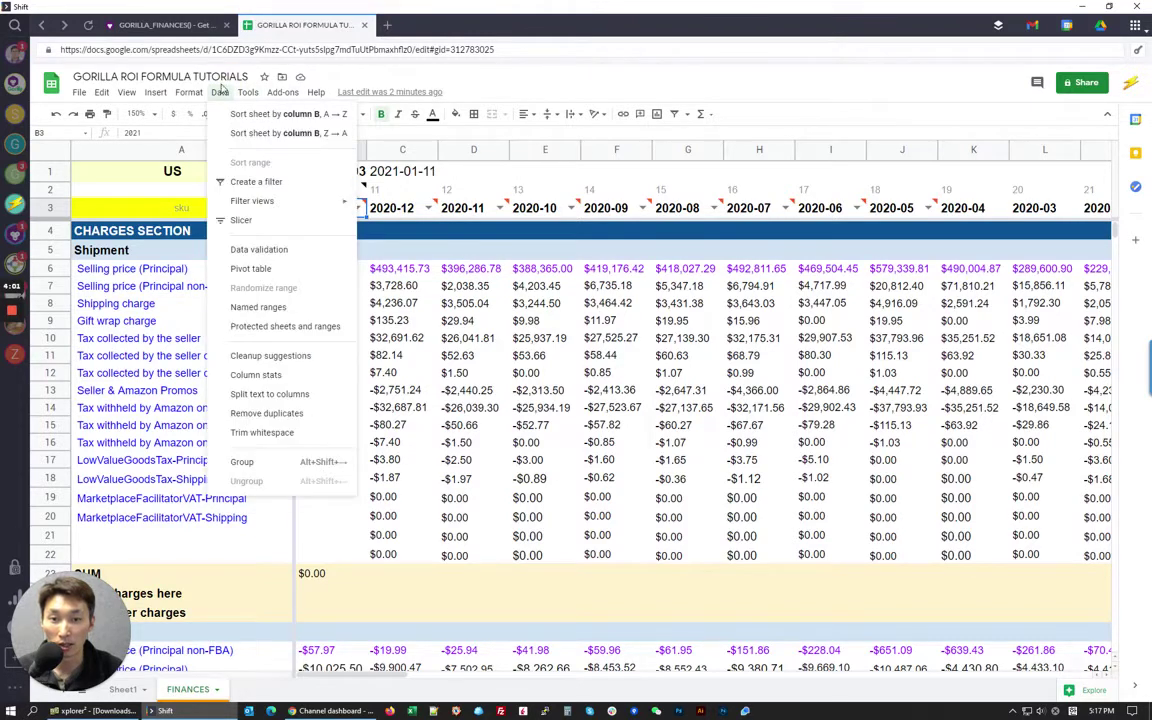
{"action": "left_click", "coordinate": [262, 249]}
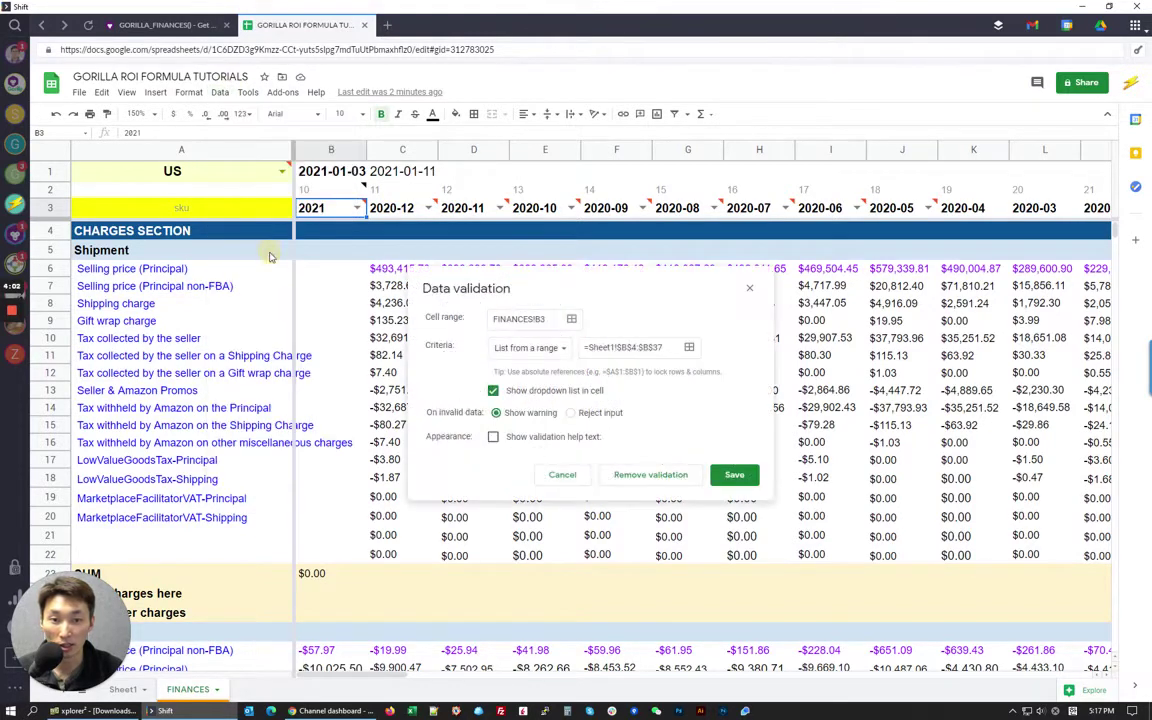
{"action": "left_click", "coordinate": [689, 347]}
{"action": "key", "text": "ctrl+a"}
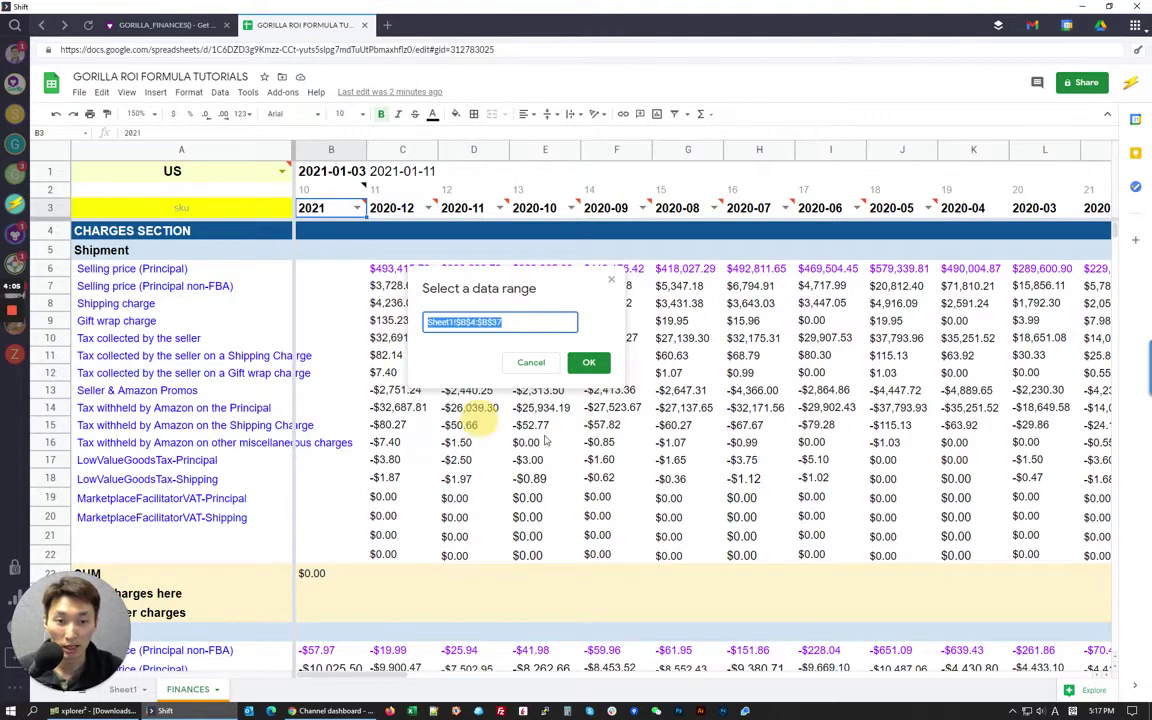
{"action": "key", "text": "BackSpace"}
- Set the B3 validation list to Sheet1!B3:B36 so it starts with Custom, and save the rule
{"action": "left_click", "coordinate": [128, 689]}
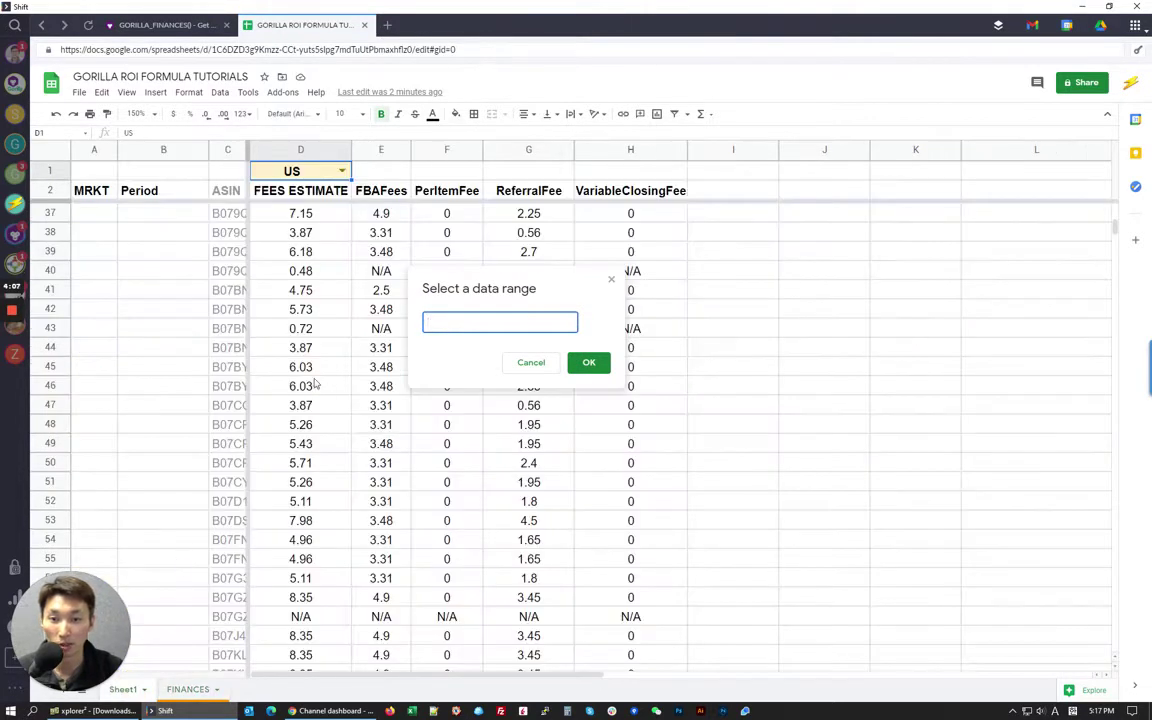
{"action": "scroll", "coordinate": [129, 391], "scroll_direction": "up", "scroll_amount": 10}
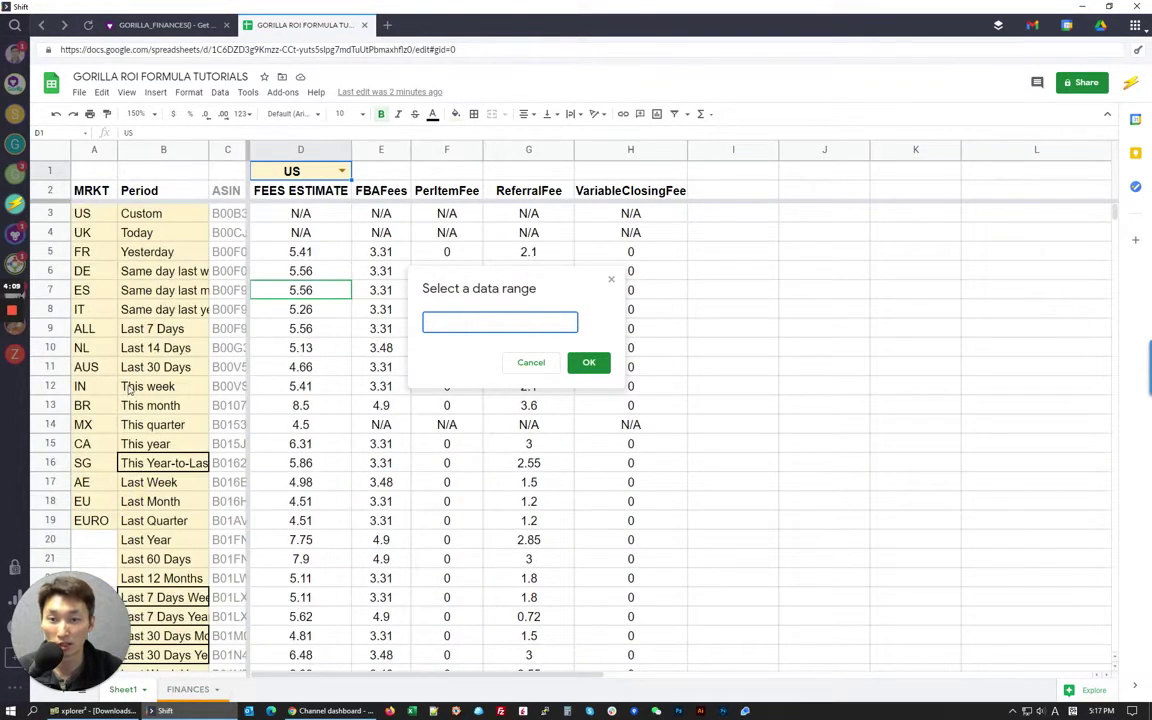
{"action": "left_click", "coordinate": [169, 216]}
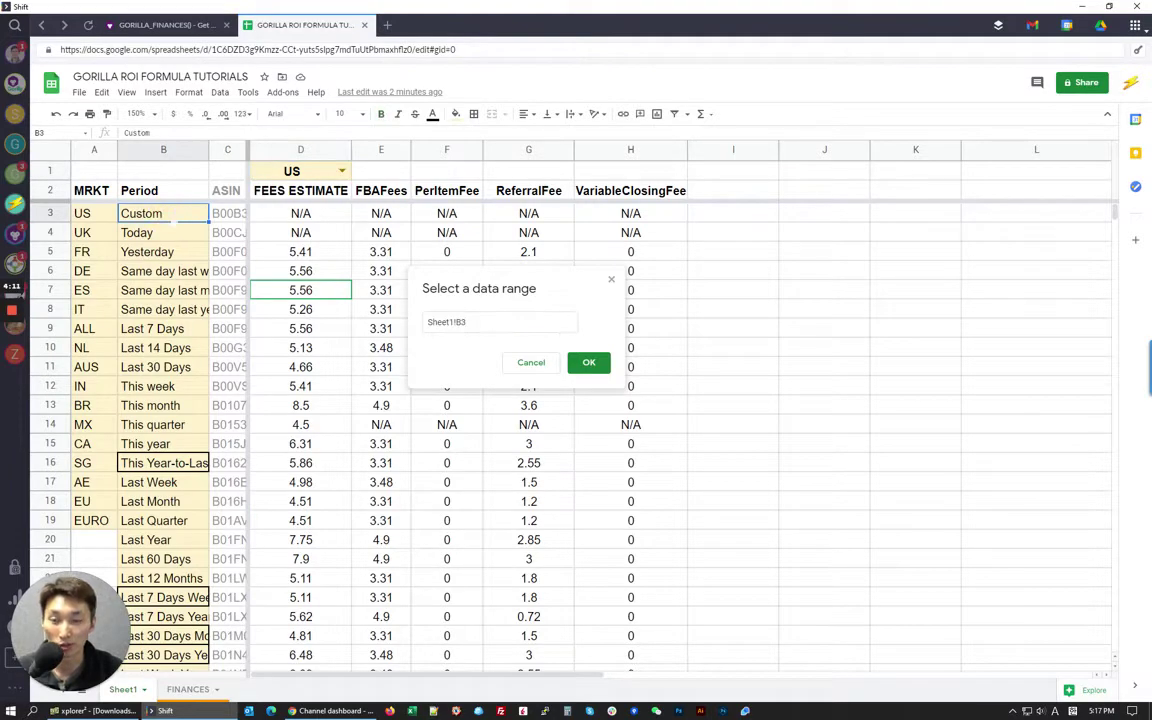
{"action": "scroll", "coordinate": [170, 222], "scroll_direction": "down", "scroll_amount": 2}
{"action": "scroll", "coordinate": [176, 224], "scroll_direction": "up", "scroll_amount": 2}
{"action": "scroll", "coordinate": [176, 226], "scroll_direction": "down", "scroll_amount": 8}
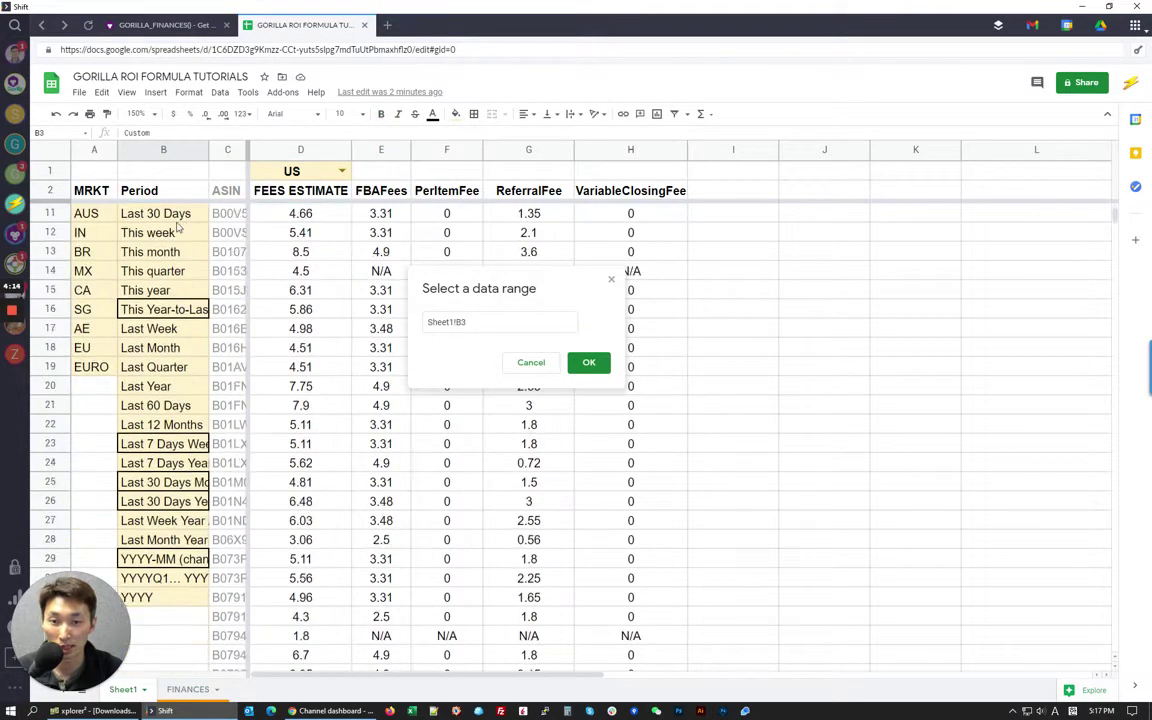
{"action": "left_click", "coordinate": [147, 380], "text": "shift"}
{"action": "scroll", "coordinate": [175, 387], "scroll_direction": "up", "scroll_amount": 3}
{"action": "scroll", "coordinate": [175, 386], "scroll_direction": "up", "scroll_amount": 5}
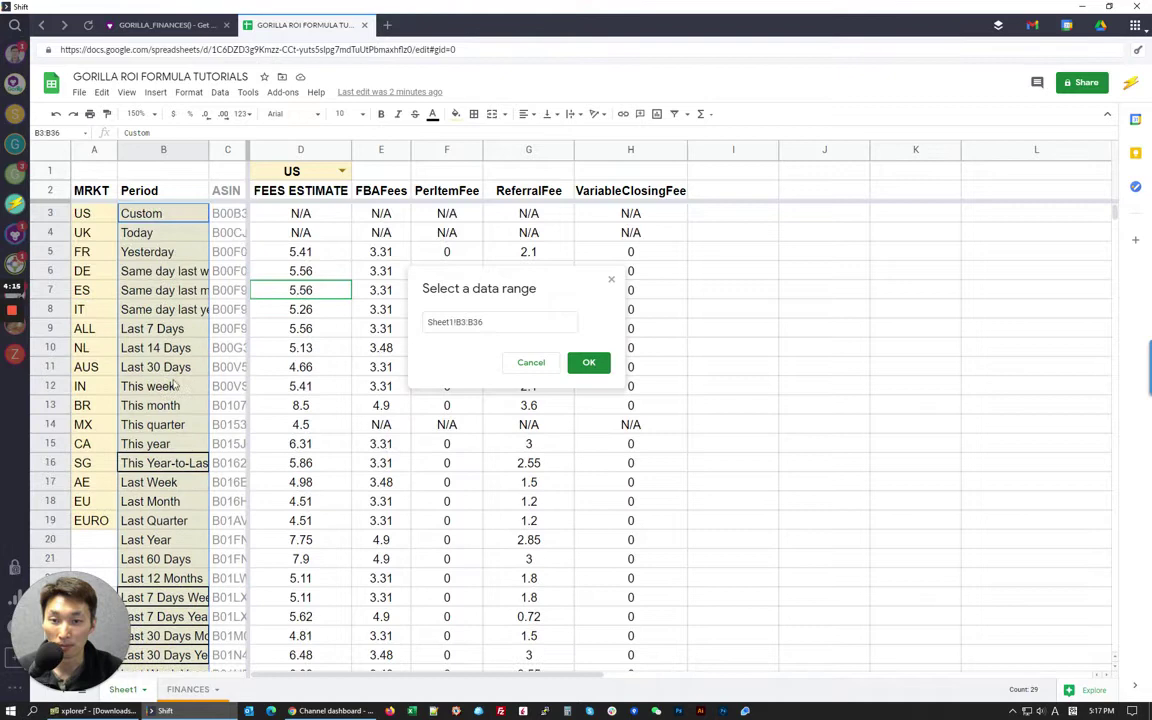
{"action": "left_click", "coordinate": [589, 362]}
{"action": "left_click", "coordinate": [730, 473]}
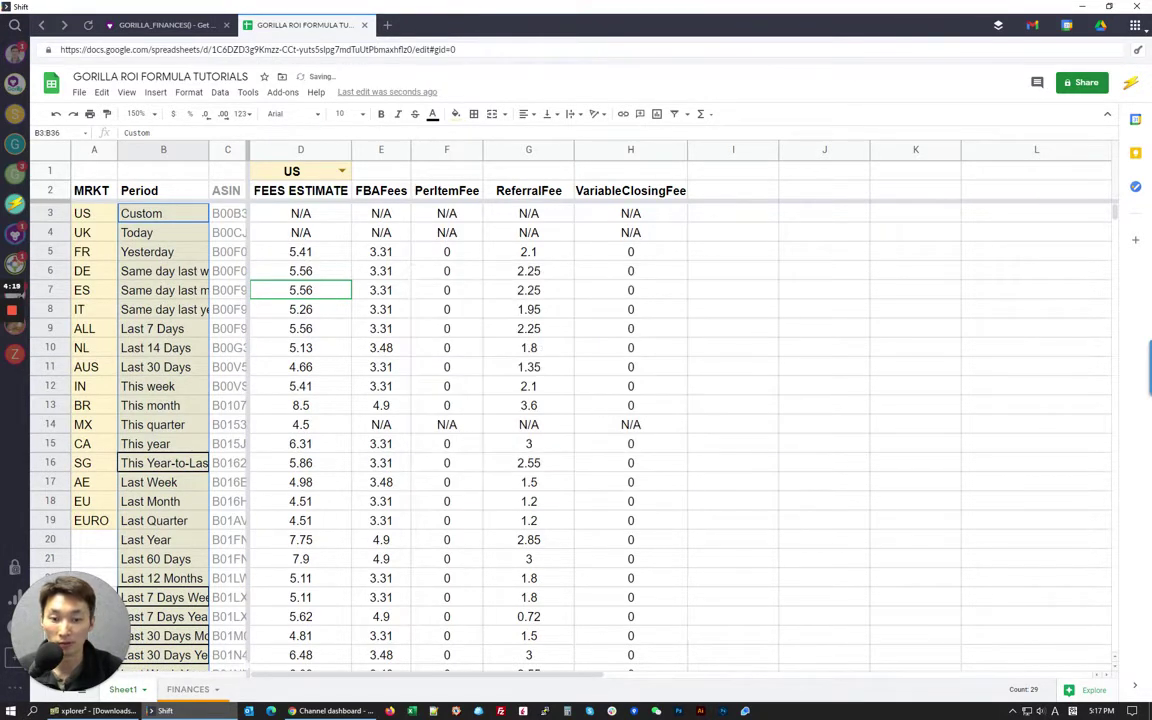
- Check the period options of B3 on the FINANCES sheet, then select the date cells B1:C1 for review
{"action": "left_click", "coordinate": [188, 689]}
{"action": "left_click", "coordinate": [362, 210]}
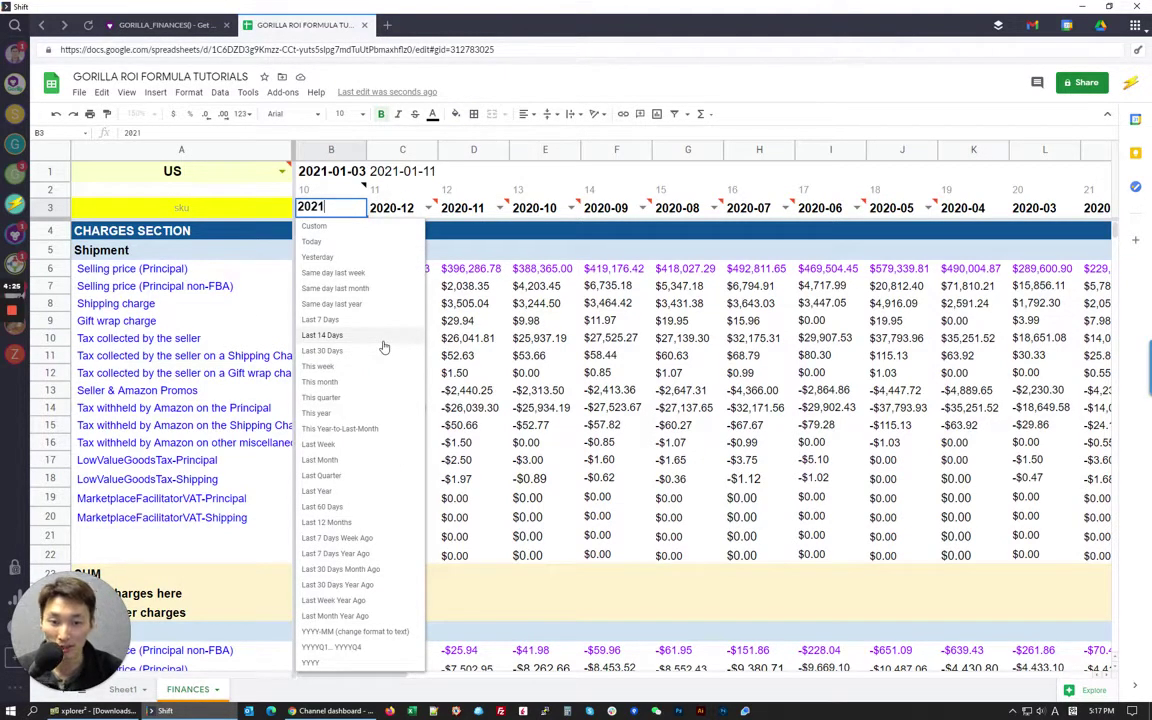
{"action": "key", "text": "Escape"}
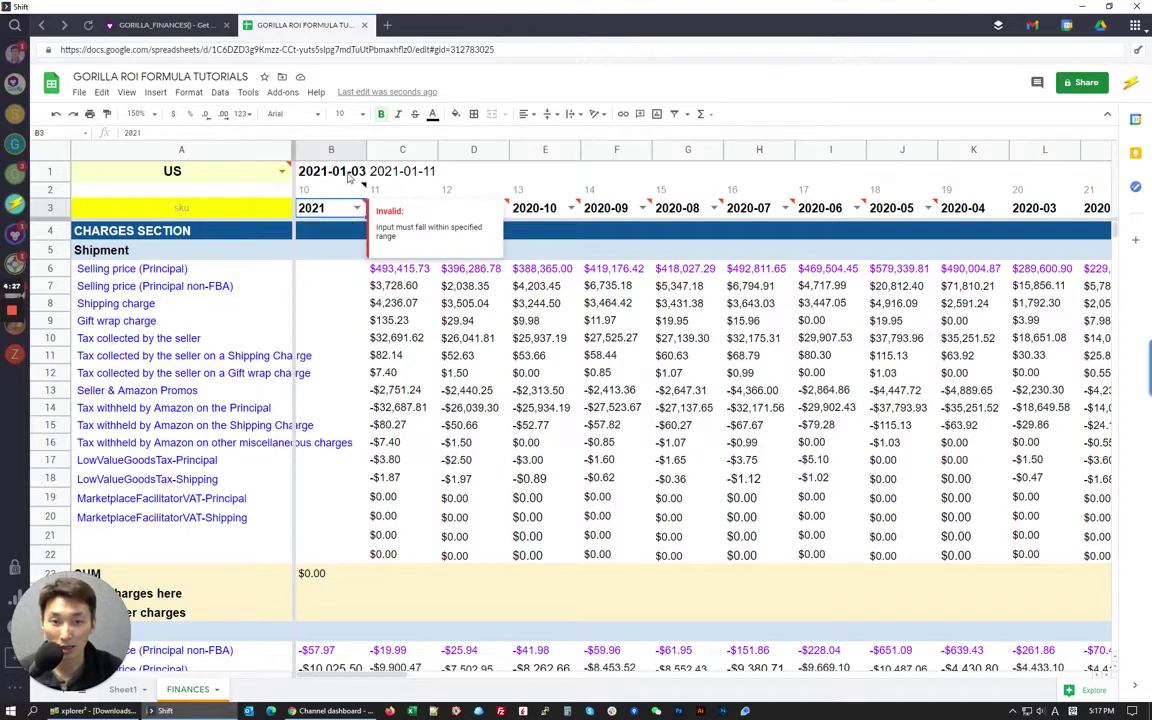
{"action": "key", "text": "Up"}
{"action": "key", "text": "Up"}
{"action": "key", "text": "shift+Right"}
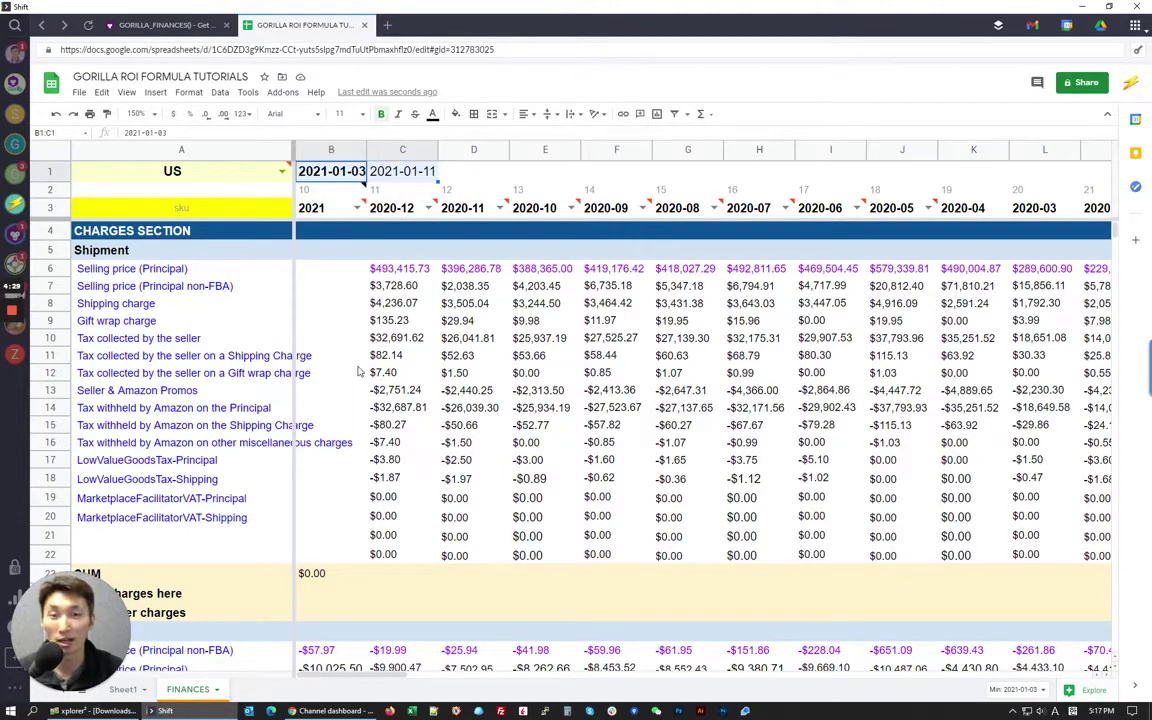
{"action": "left_click", "coordinate": [326, 277]}
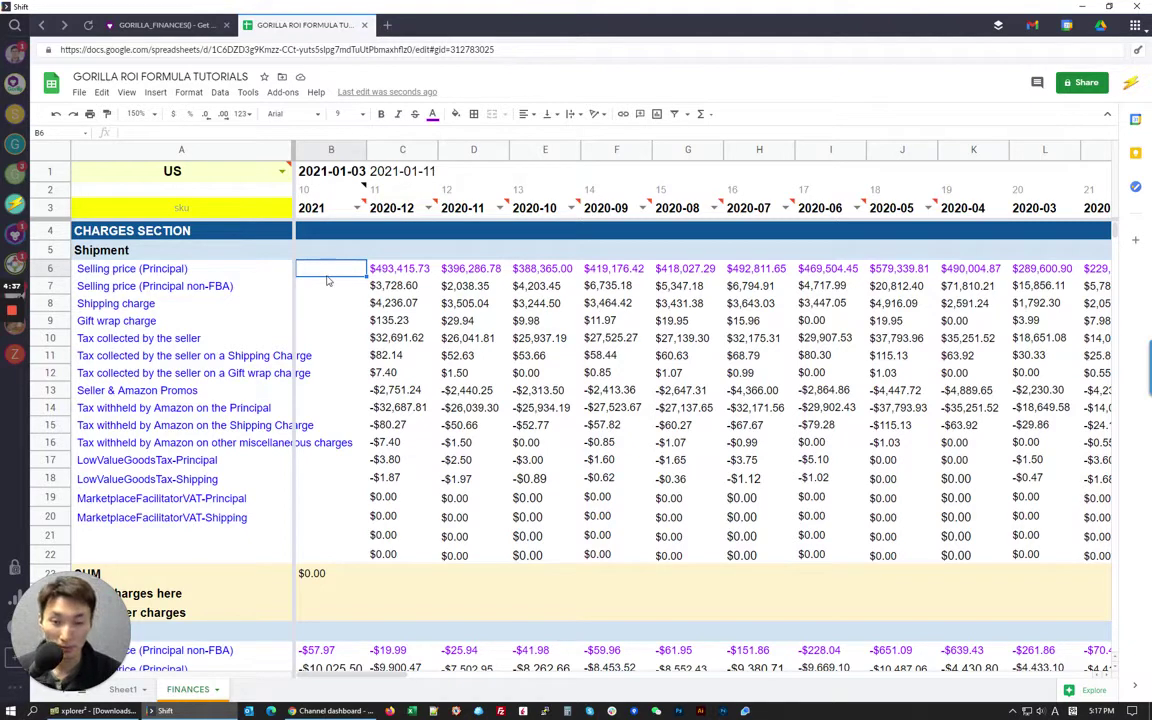
{"action": "key", "text": "Return"}
{"action": "type", "text": "=gori"}
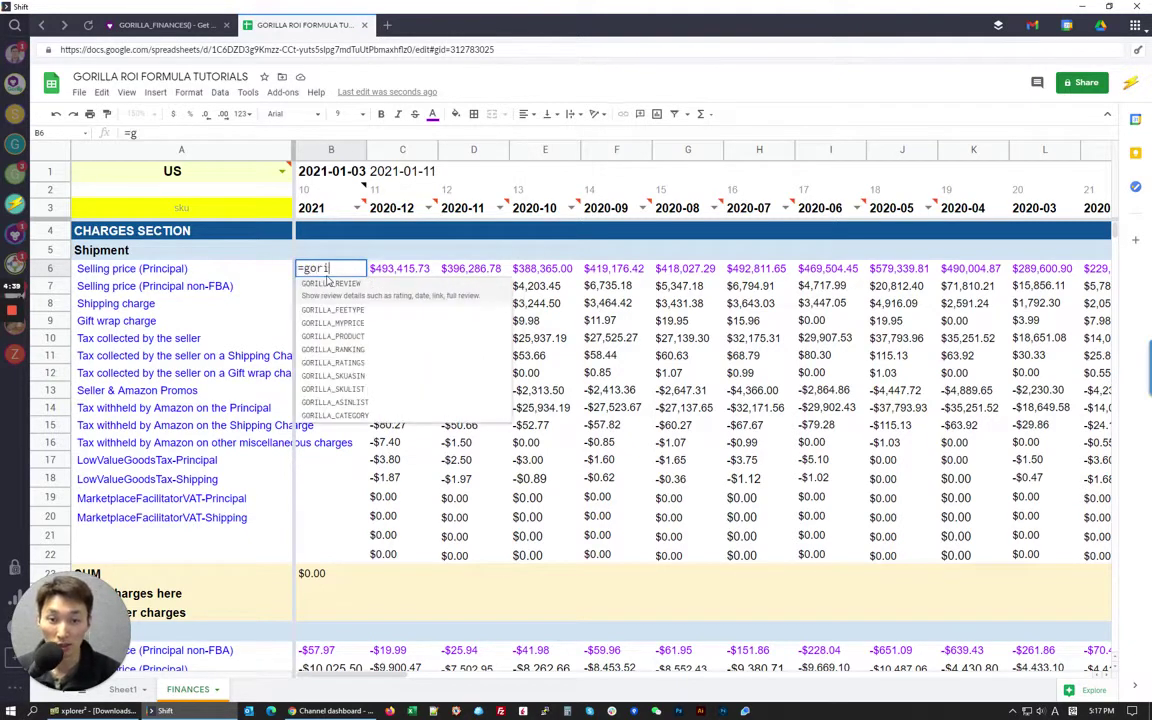
{"action": "type", "text": "lla_financ"}
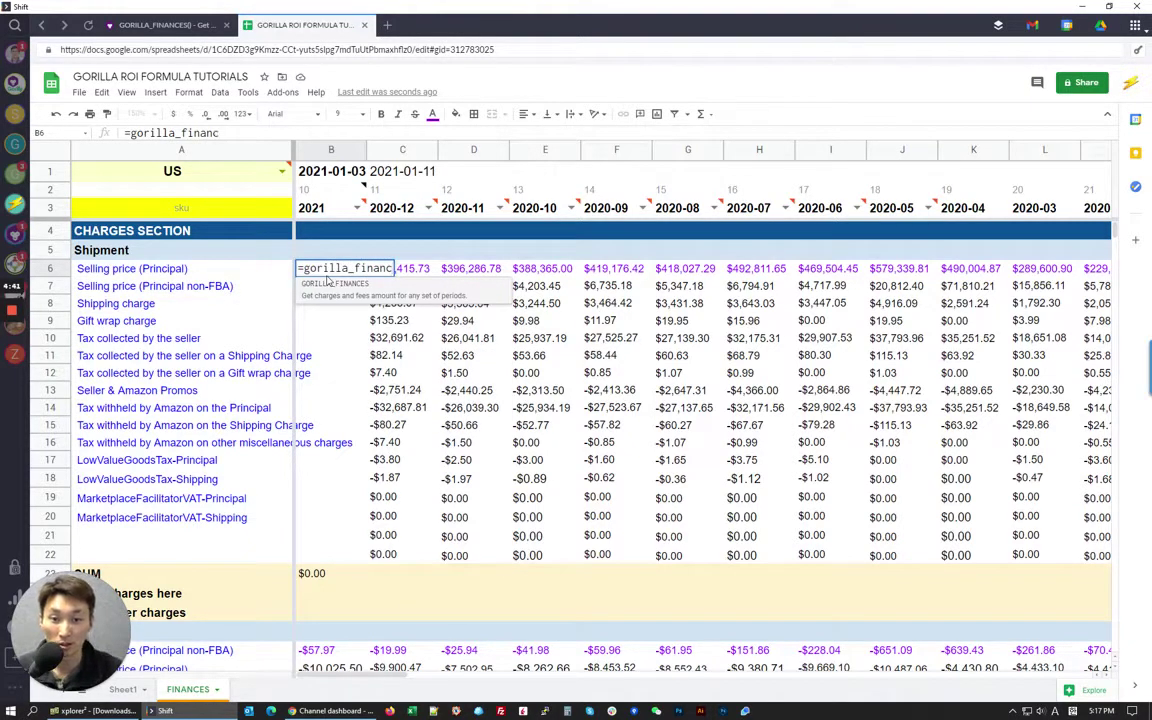
{"action": "key", "text": "Tab"}
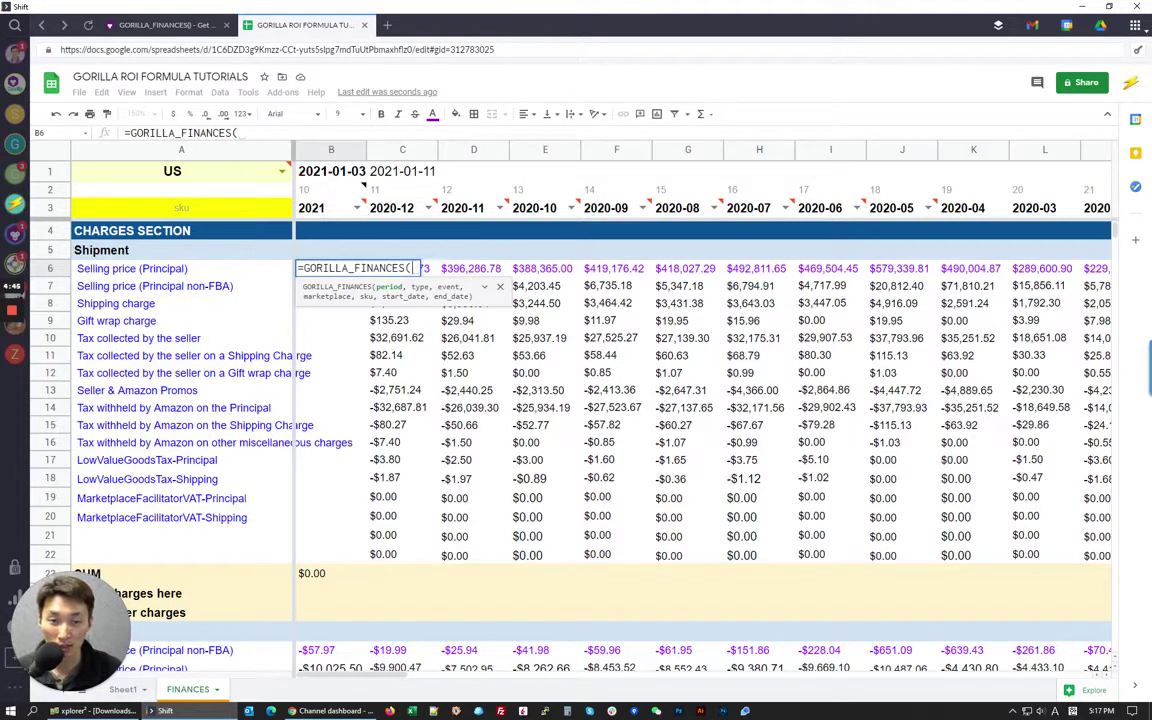
{"action": "left_click", "coordinate": [360, 209]}
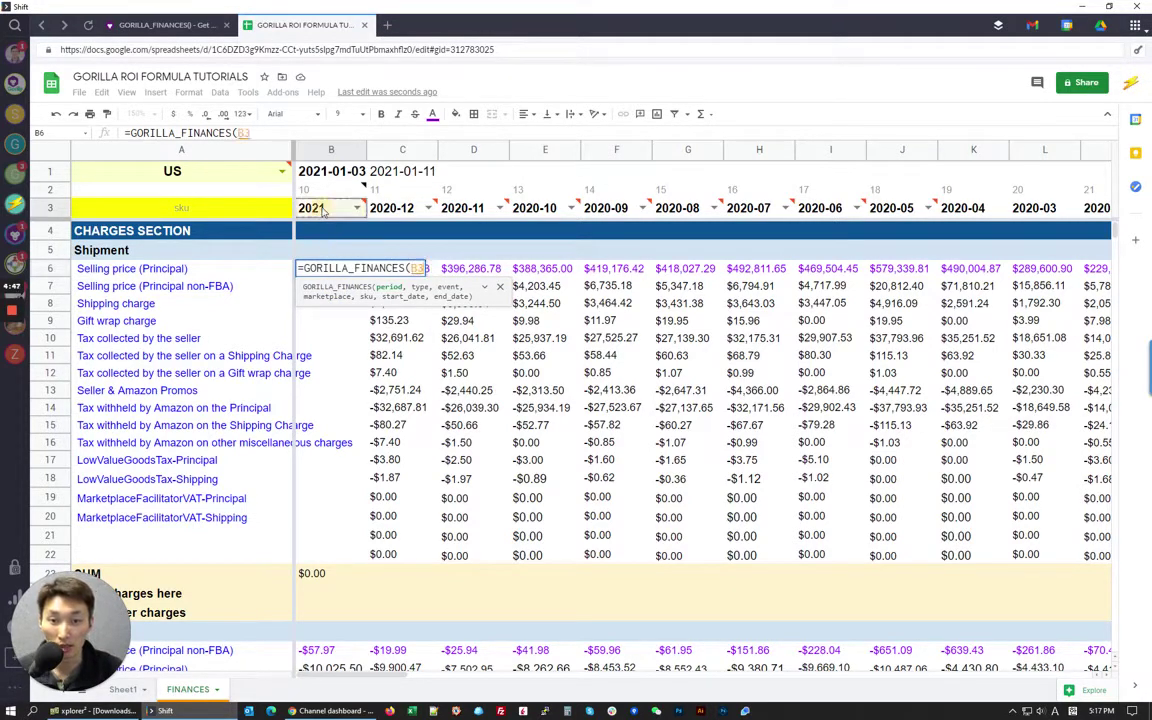
{"action": "key", "text": "Escape"}
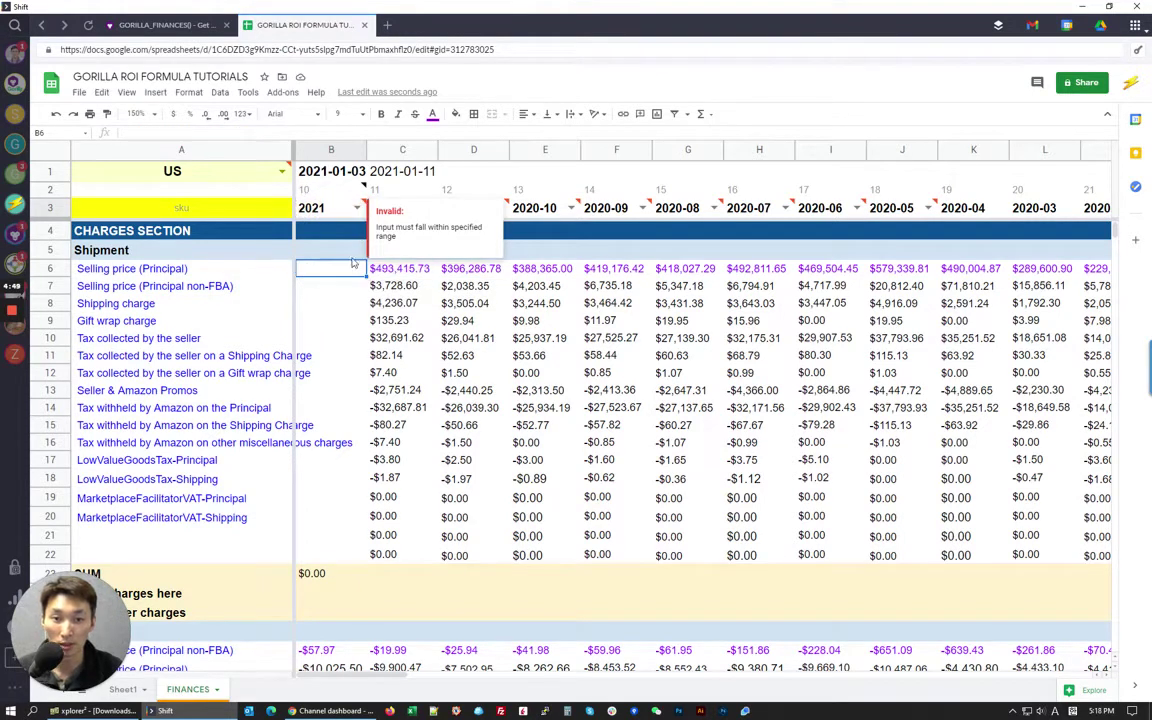
- Set the period in cell B3 to Custom
{"action": "left_click", "coordinate": [357, 208]}
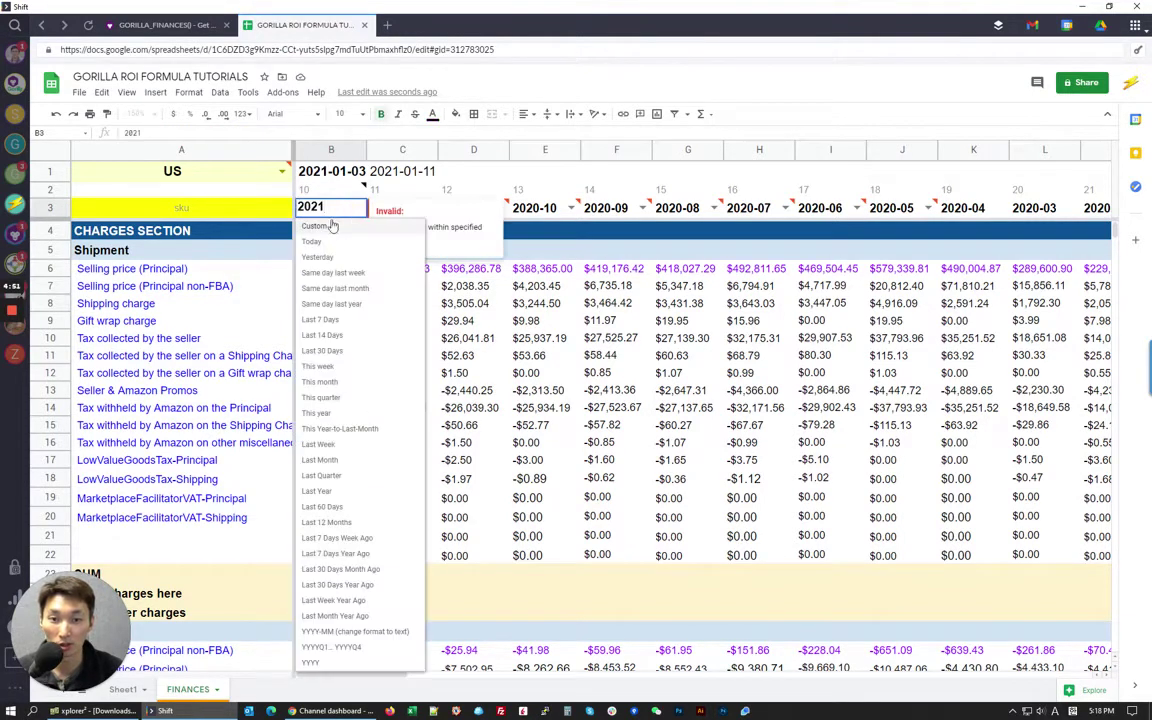
{"action": "left_click", "coordinate": [334, 226]}
{"action": "left_click", "coordinate": [313, 274]}
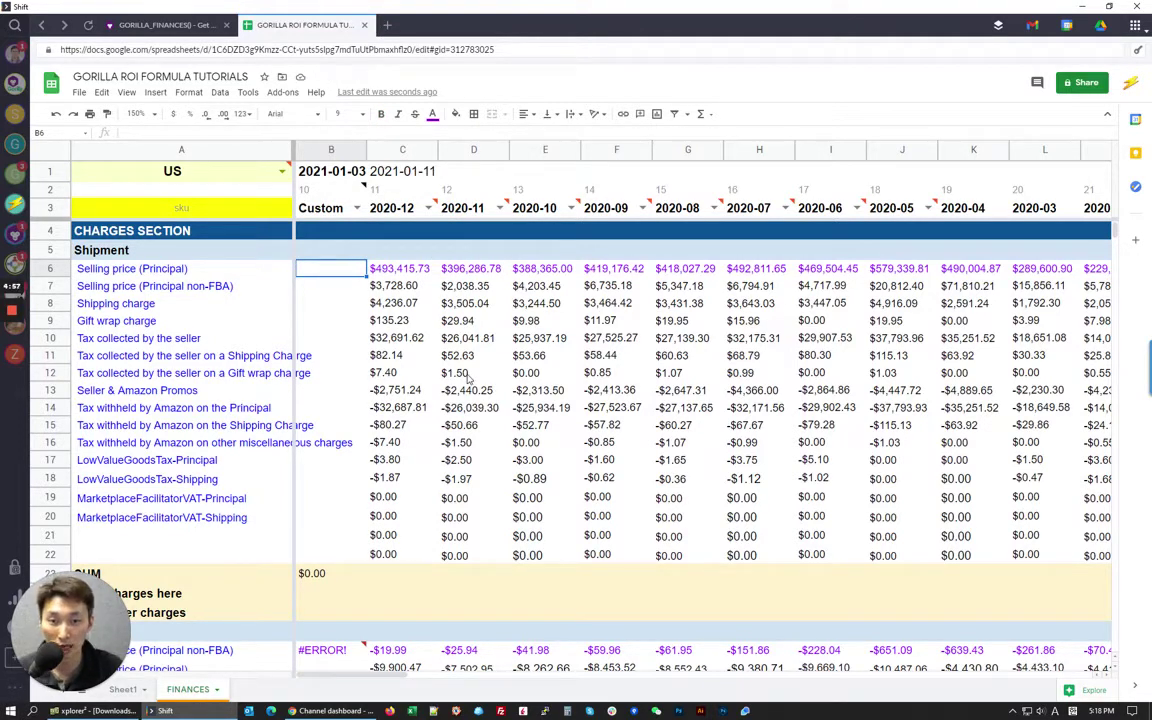
{"action": "left_click", "coordinate": [315, 205]}
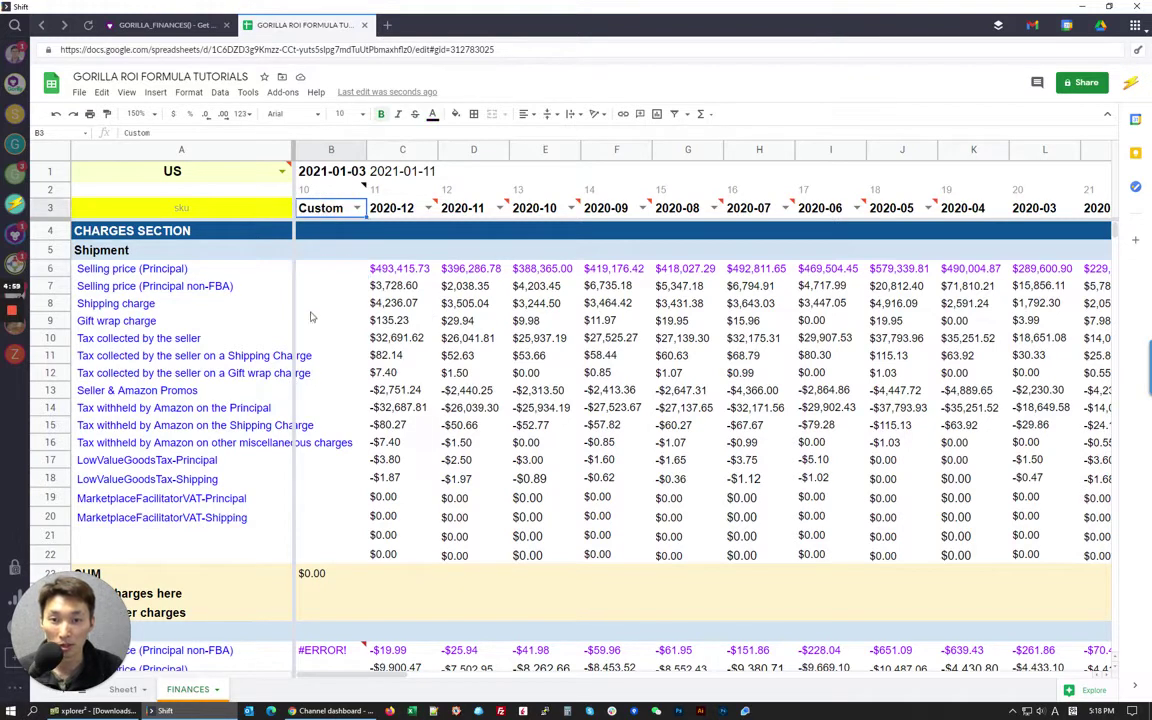
- Start a GORILLA_FINANCES formula in cell B6 with B3 as the period and the absolute range $A$6:$A$22 as the type
{"action": "left_click", "coordinate": [311, 270]}
{"action": "type", "text": "="}
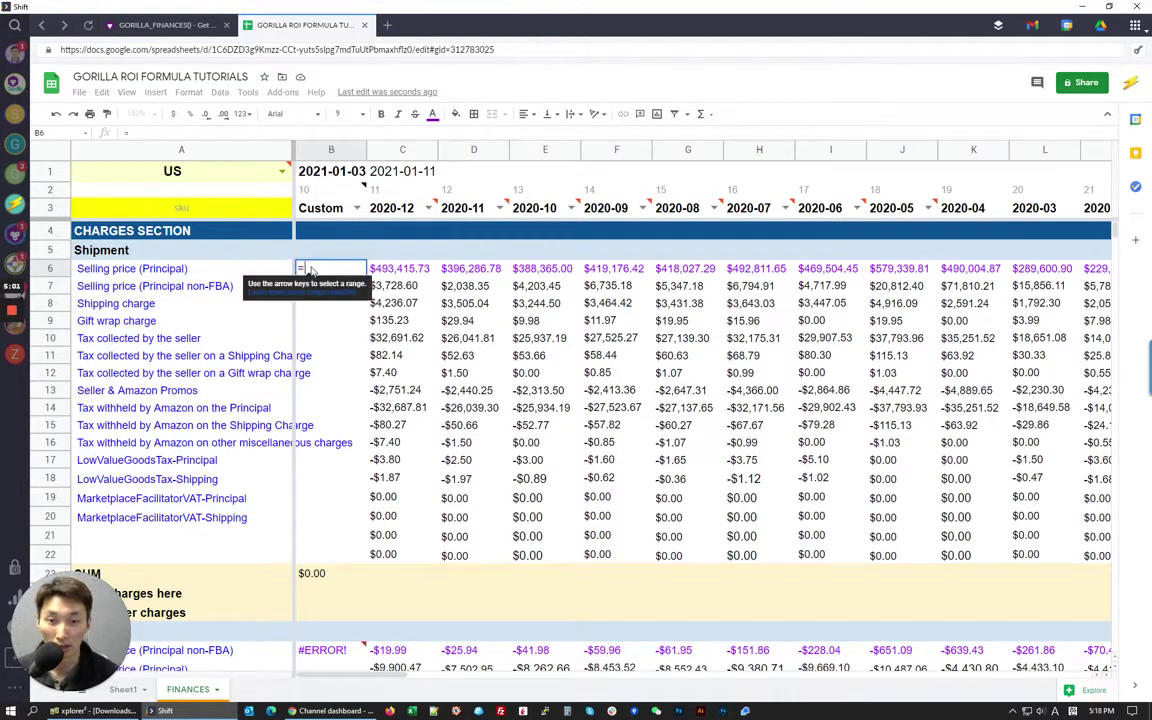
{"action": "type", "text": "gorilla_fin"}
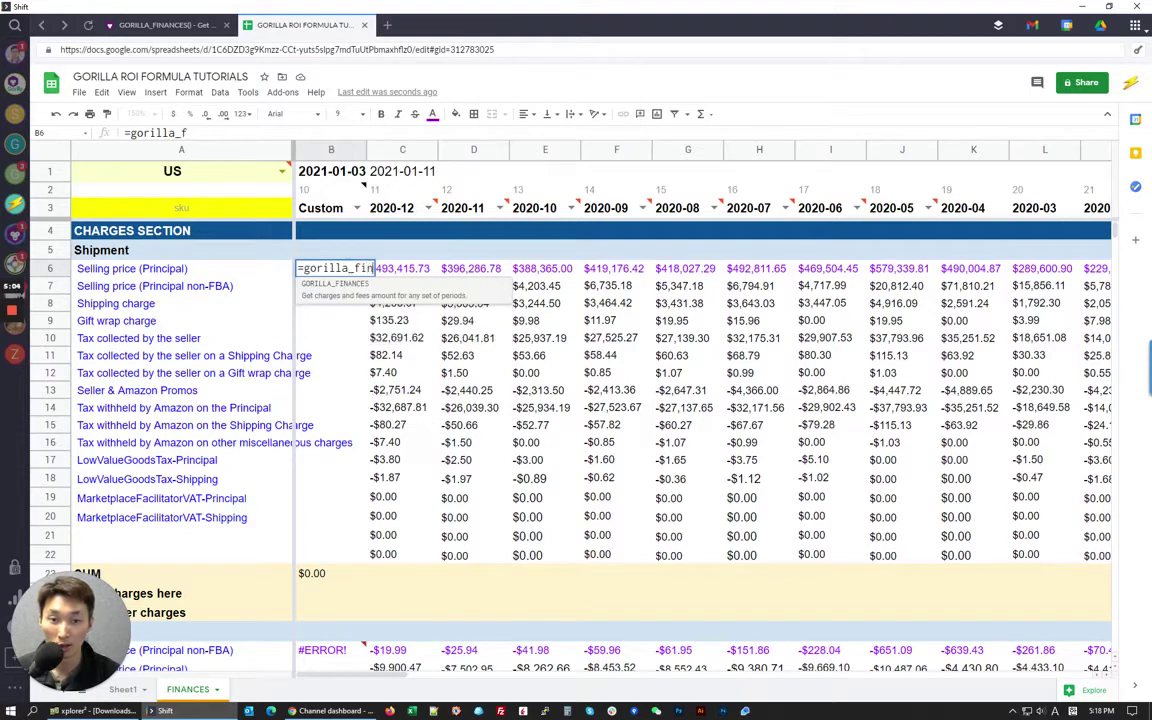
{"action": "key", "text": "Tab"}
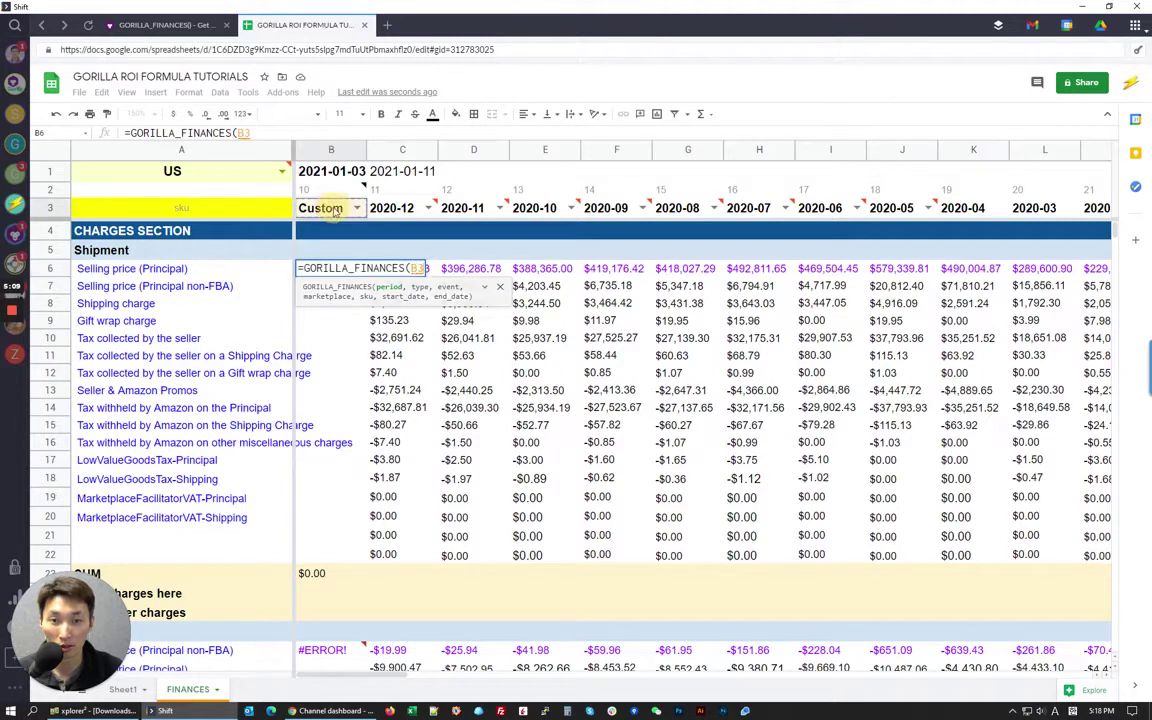
{"action": "left_click", "coordinate": [318, 207]}
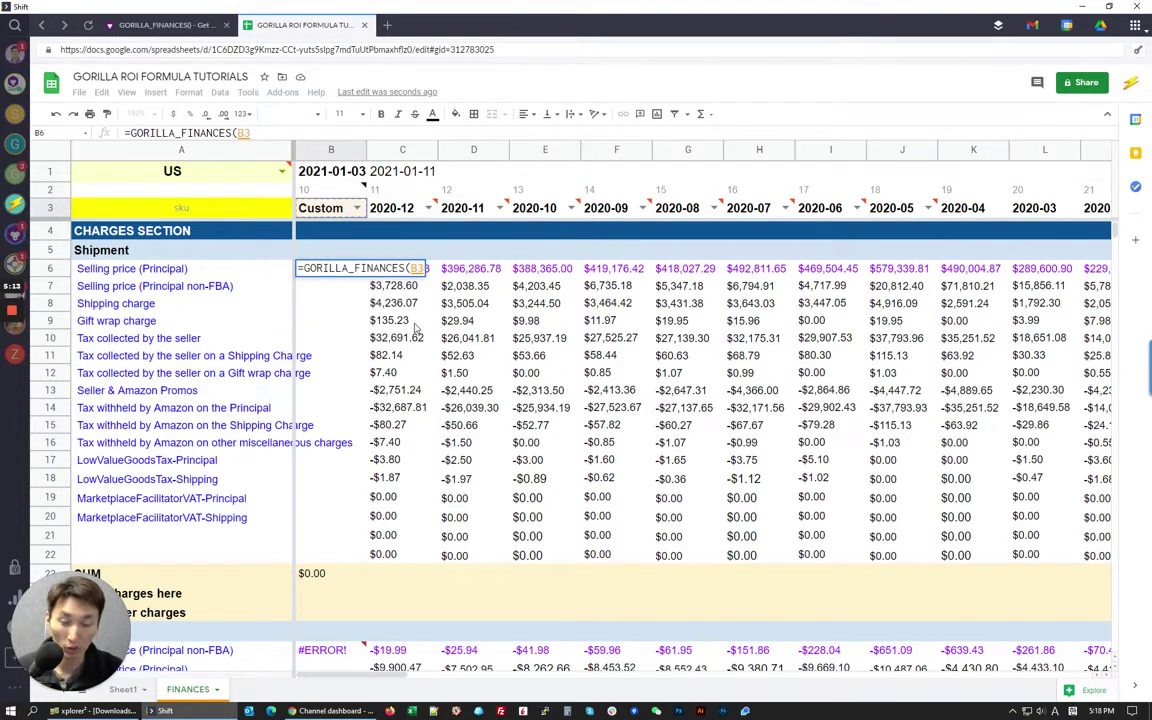
{"action": "type", "text": ","}
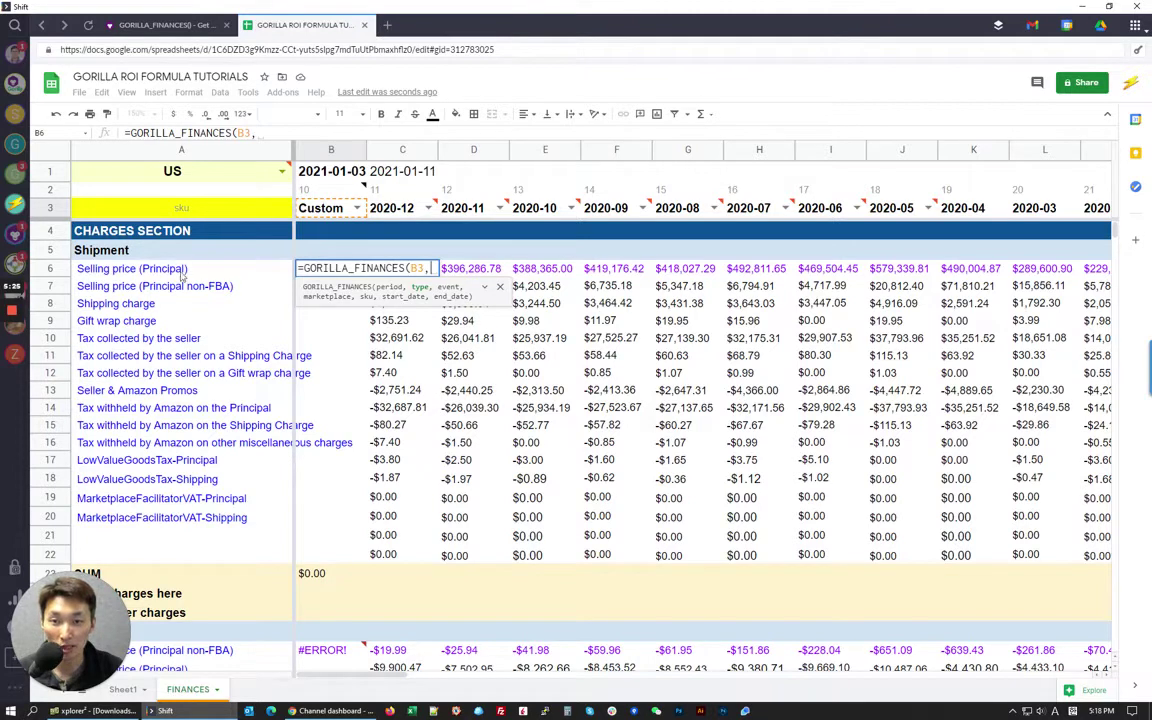
{"action": "left_click_drag", "start_coordinate": [160, 268], "coordinate": [185, 558]}
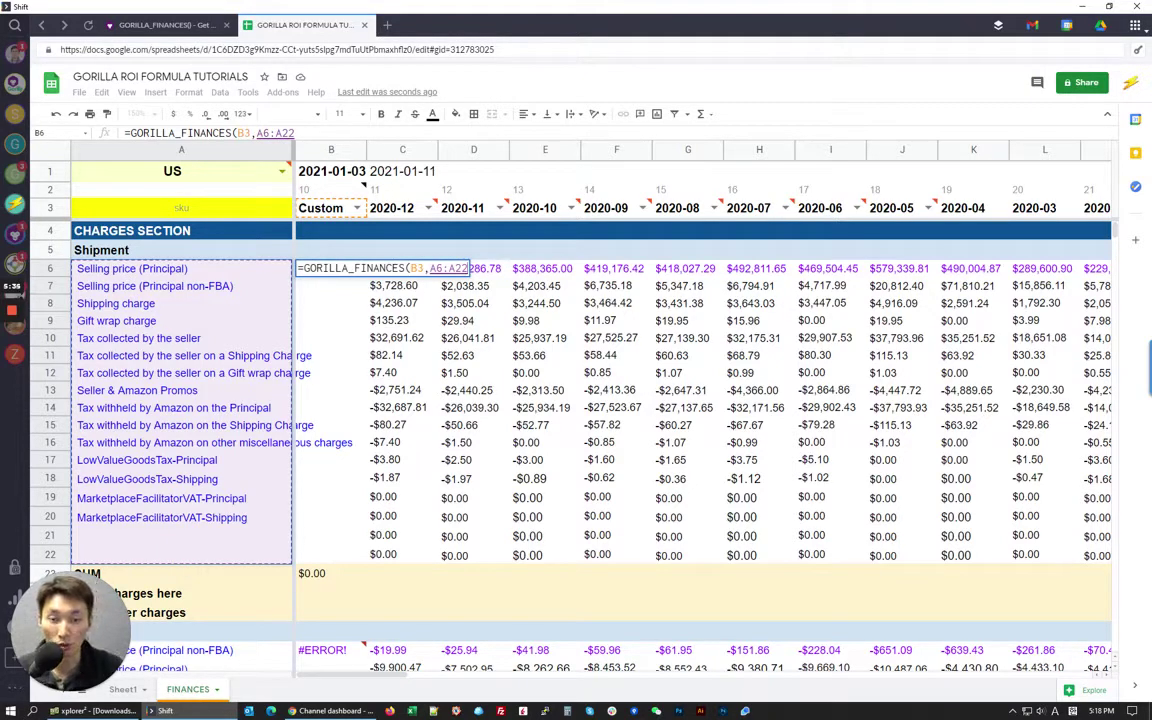
{"action": "key", "text": "F4"}
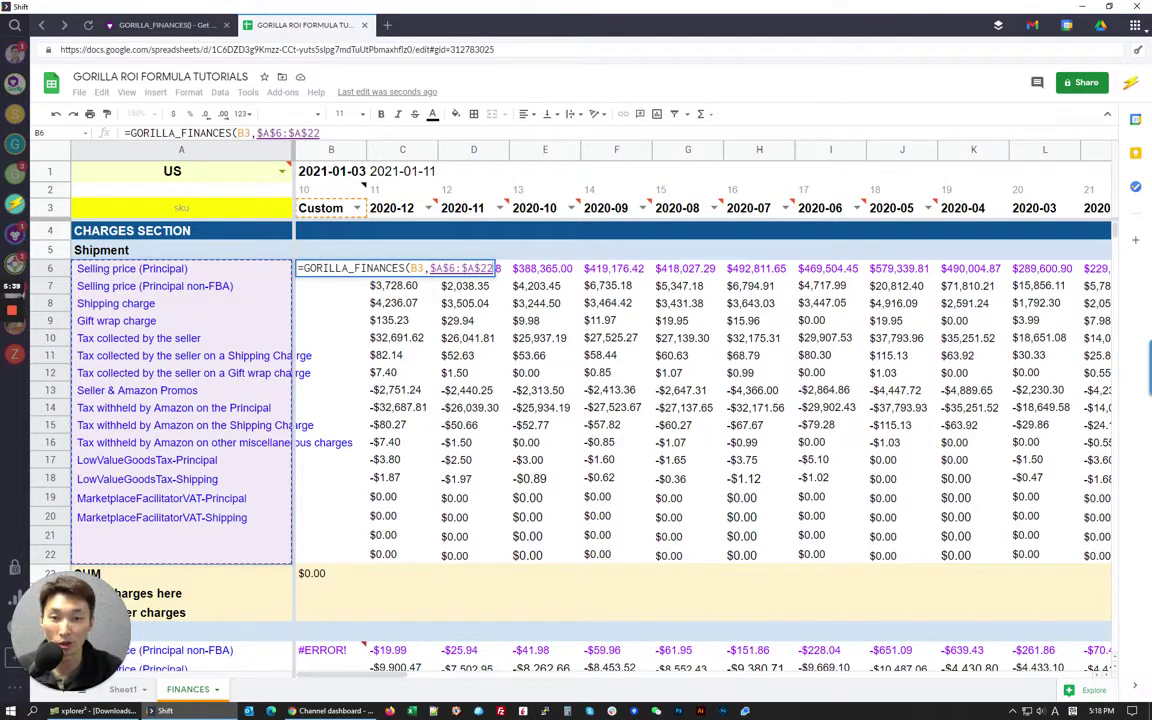
- Add $A$5 as the event and $A$1 as the marketplace to the B6 formula, both as absolute references
{"action": "type", "text": ","}
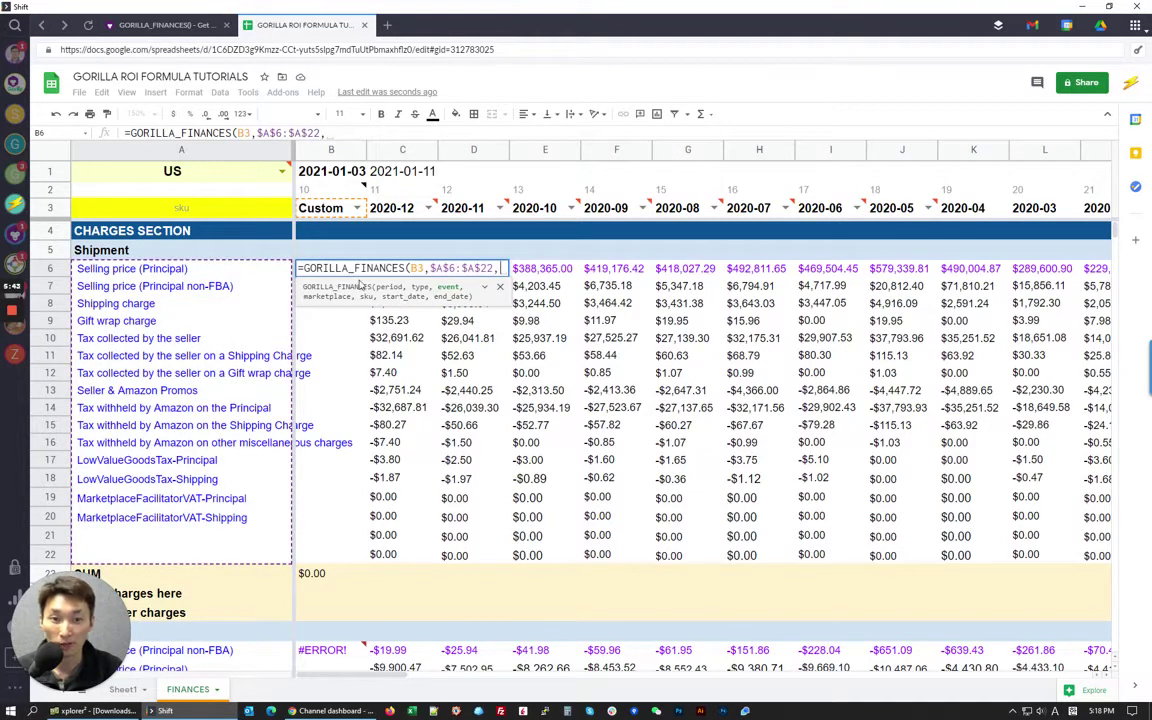
{"action": "left_click", "coordinate": [150, 252]}
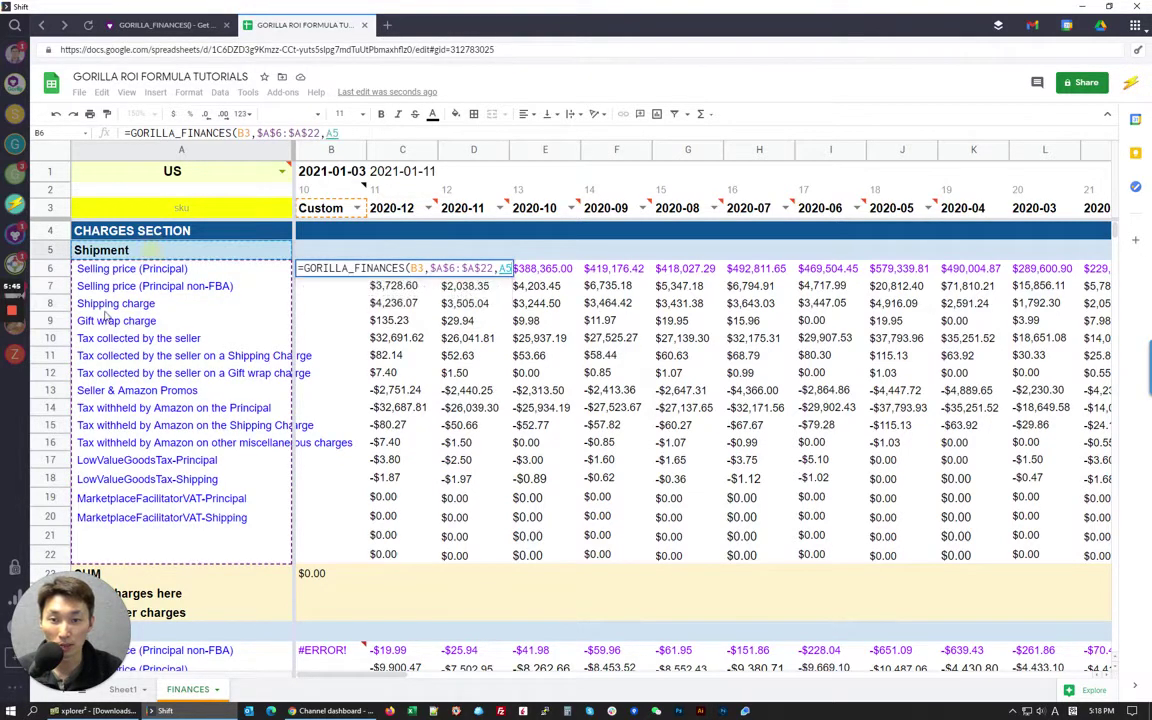
{"action": "key", "text": "F4"}
{"action": "type", "text": ","}
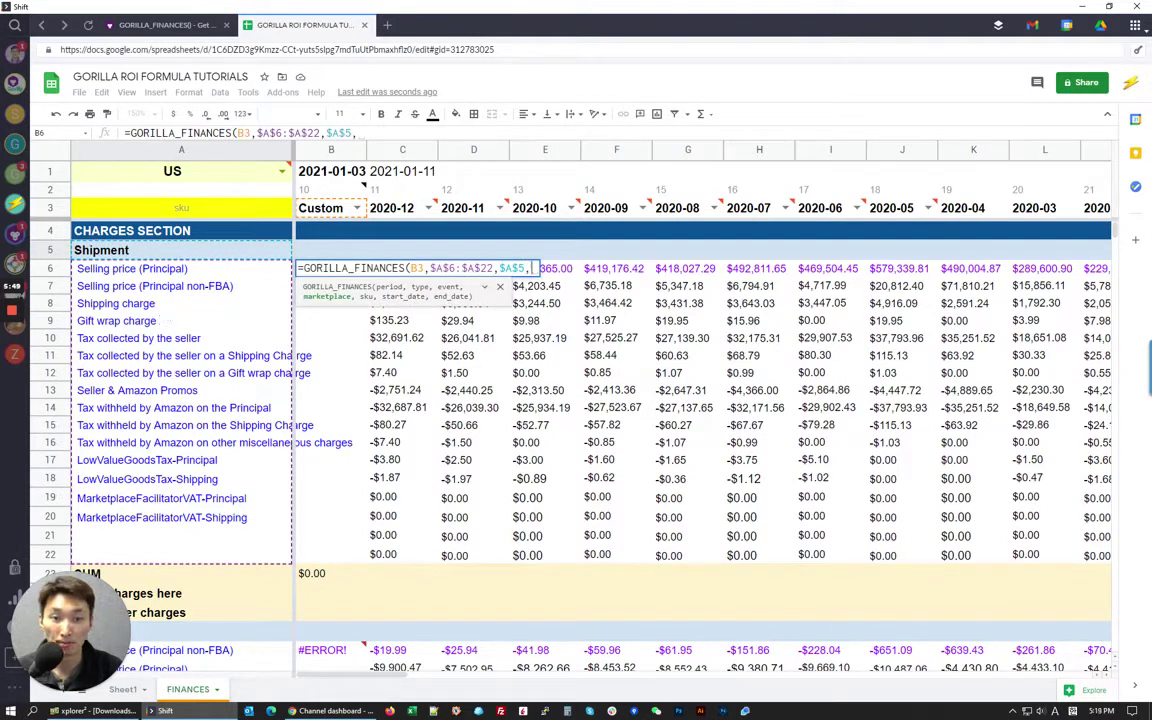
{"action": "left_click", "coordinate": [193, 180]}
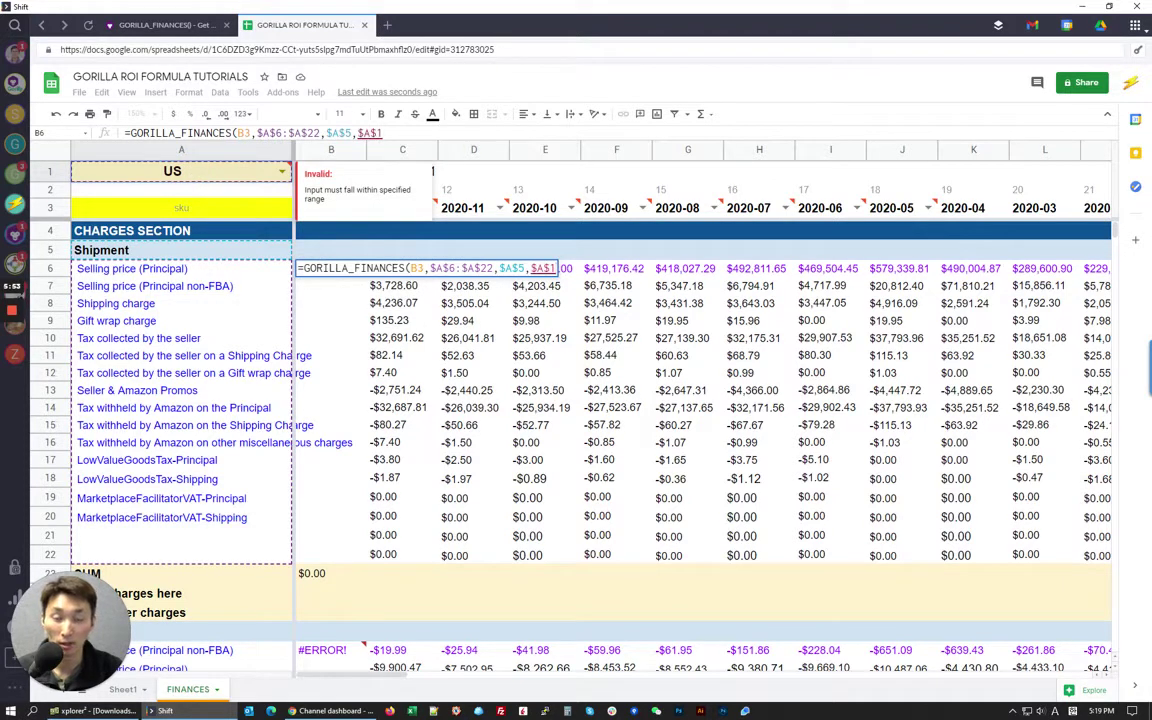
{"action": "key", "text": "F4"}
{"action": "type", "text": ","}
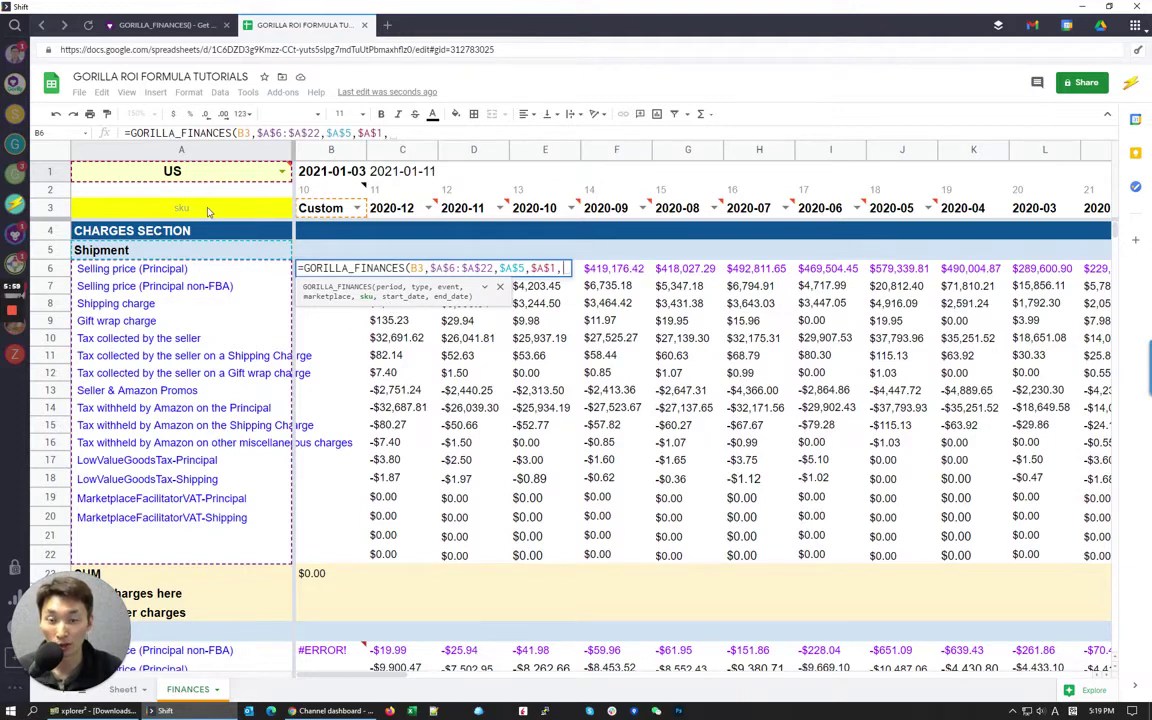
- Leave the SKU argument empty, use B1 as start date and C1 as end date, and enter the B6 formula
{"action": "key", "text": "Left"}
{"action": "key", "text": "Up"}
{"action": "key", "text": "Up"}
{"action": "key", "text": "Up"}
{"action": "key", "text": "BackSpace"}
{"action": "key", "text": "BackSpace"}
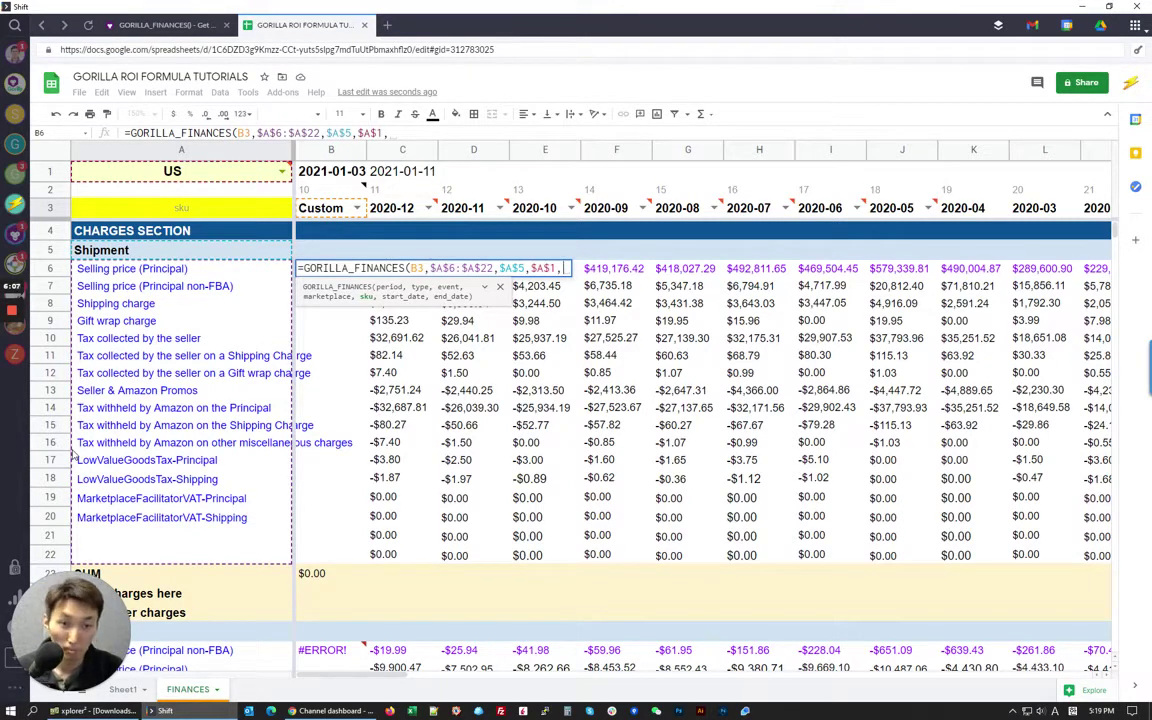
{"action": "type", "text": ","}
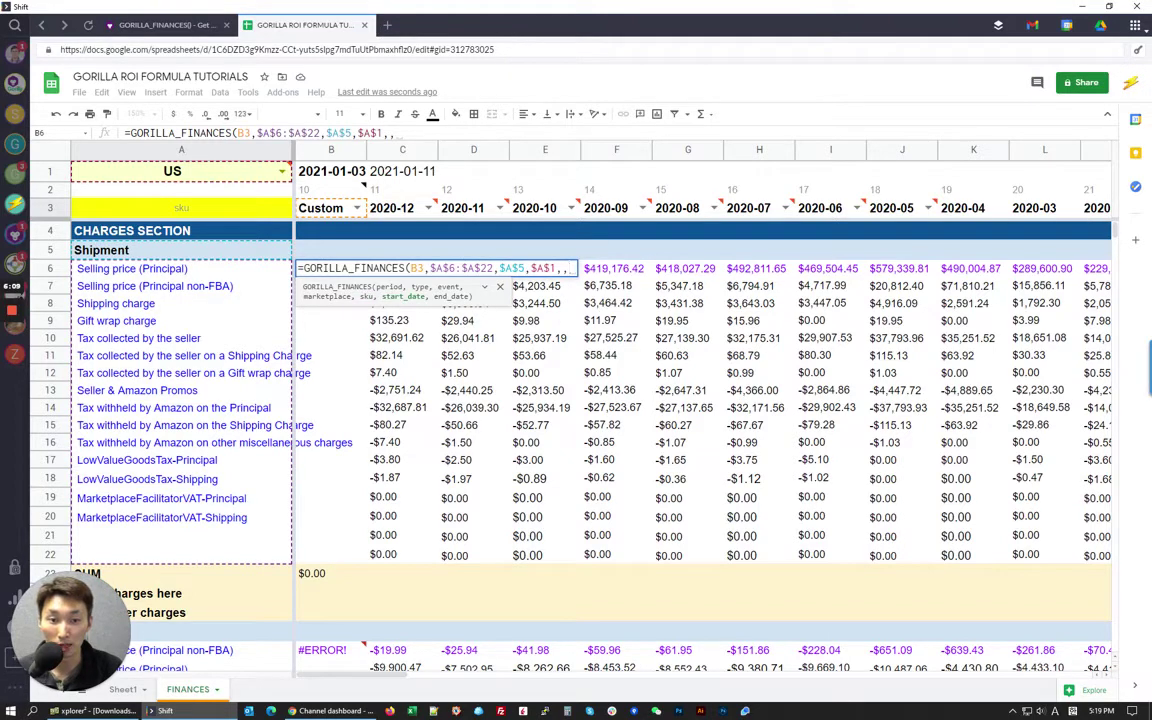
{"action": "left_click", "coordinate": [322, 165]}
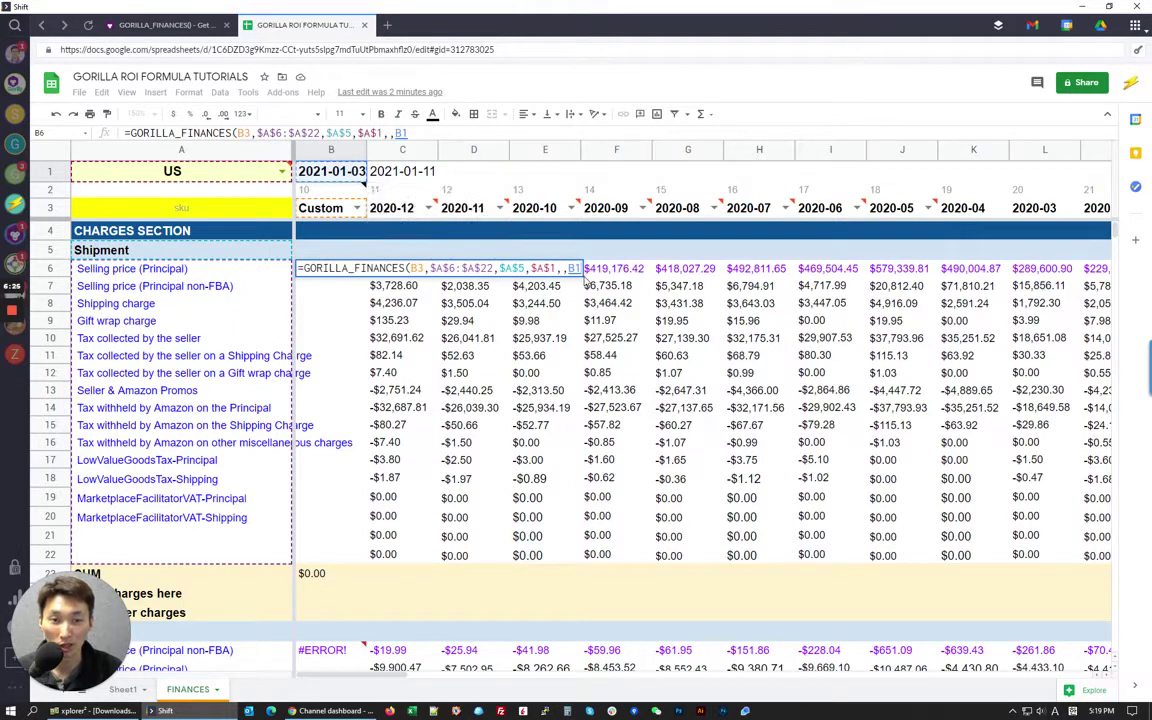
{"action": "type", "text": ","}
{"action": "left_click", "coordinate": [370, 168]}
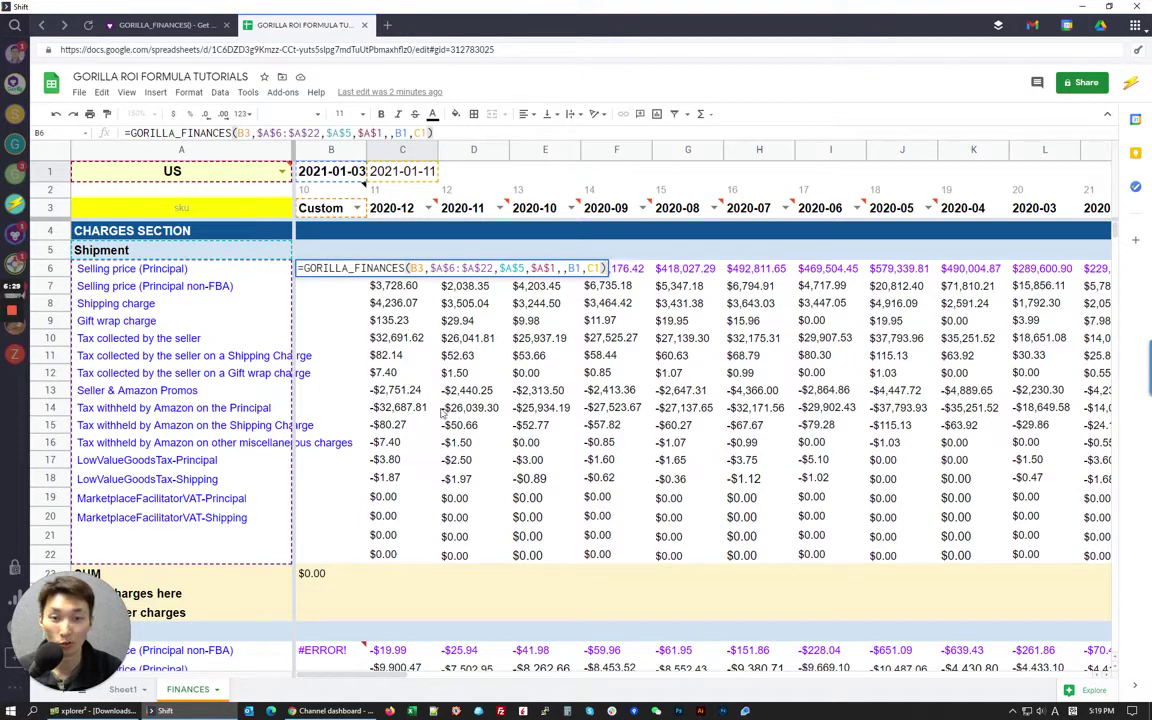
{"action": "key", "text": "Return"}
- Delete the custom-date GORILLA_FINANCES formula from cell B6
{"action": "left_click", "coordinate": [331, 272]}
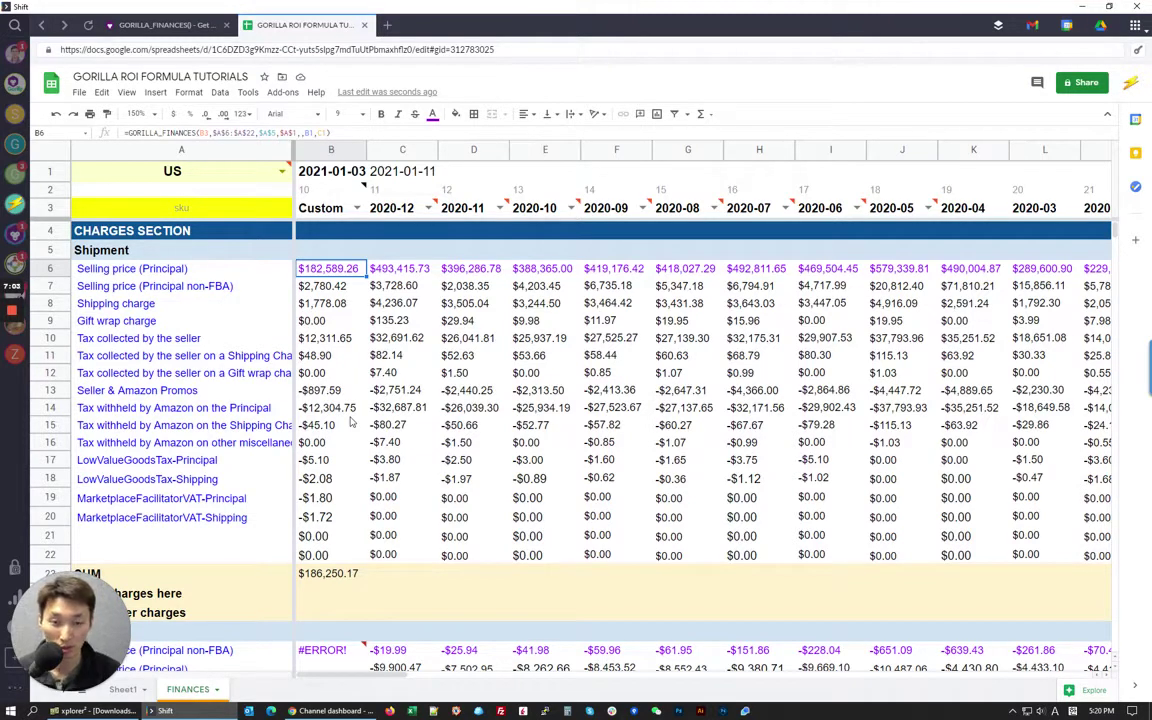
{"action": "key", "text": "Delete"}
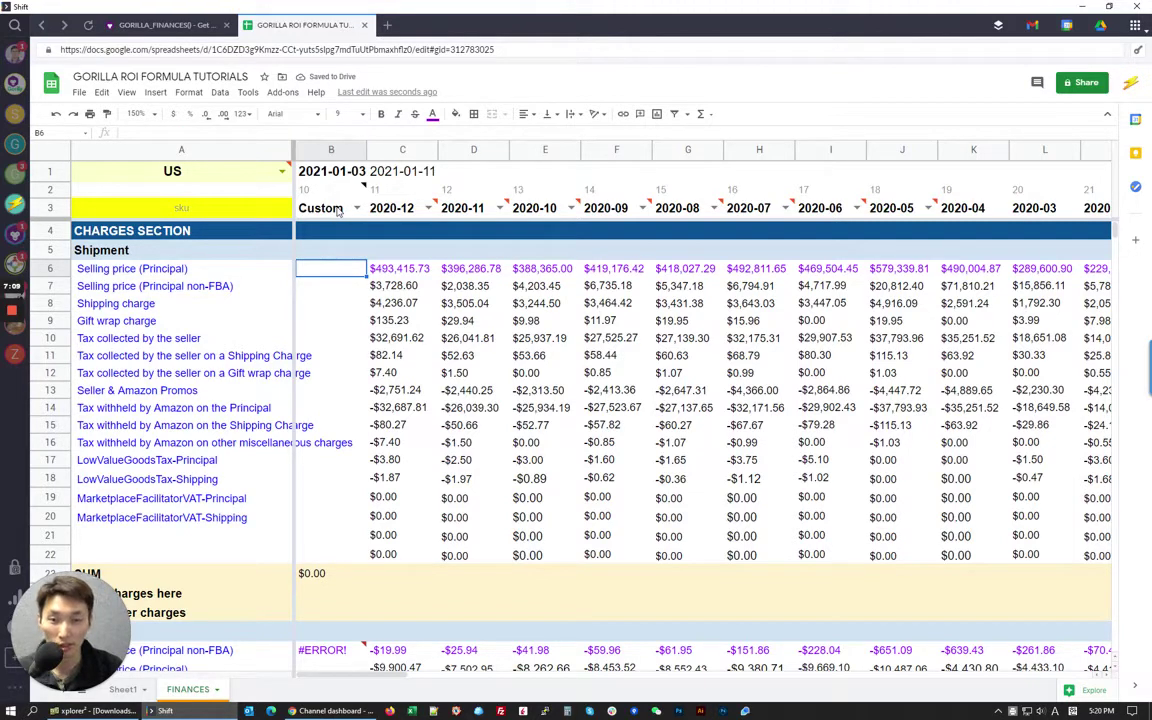
{"action": "type", "text": "2"}
{"action": "key", "text": "Escape"}
- Set the period in cell B3 to 2021-01
{"action": "left_click", "coordinate": [335, 208]}
{"action": "type", "text": "2021-01"}
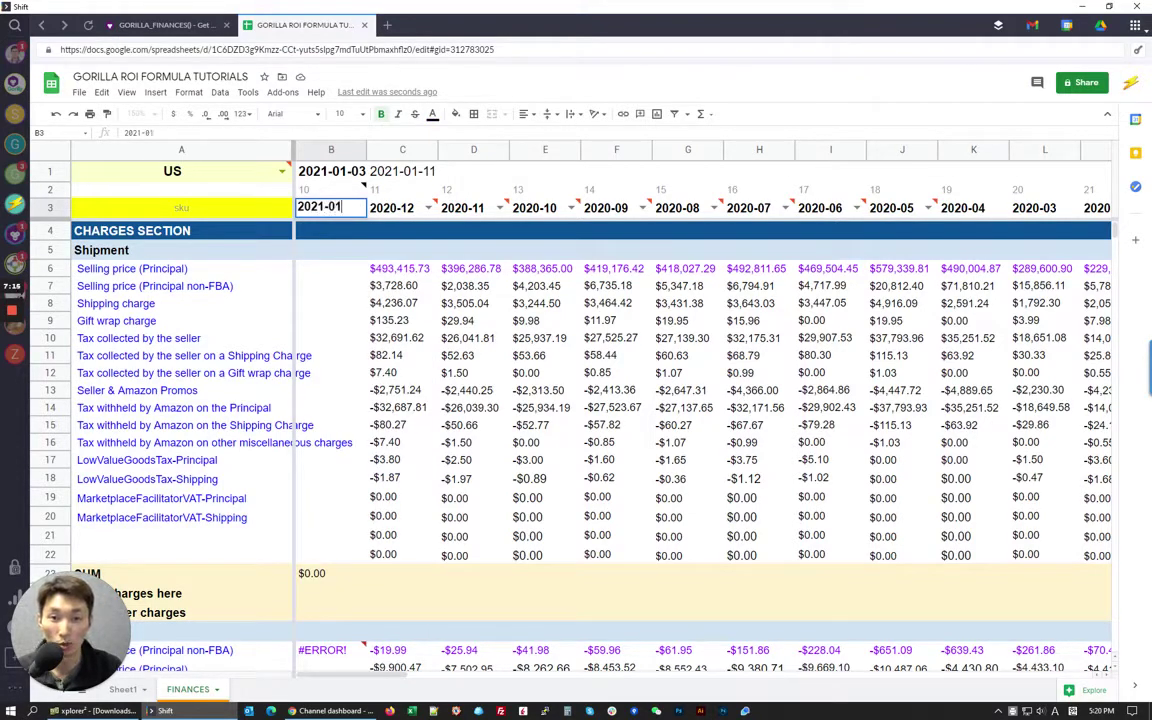
{"action": "key", "text": "Return"}
{"action": "left_click", "coordinate": [337, 210]}
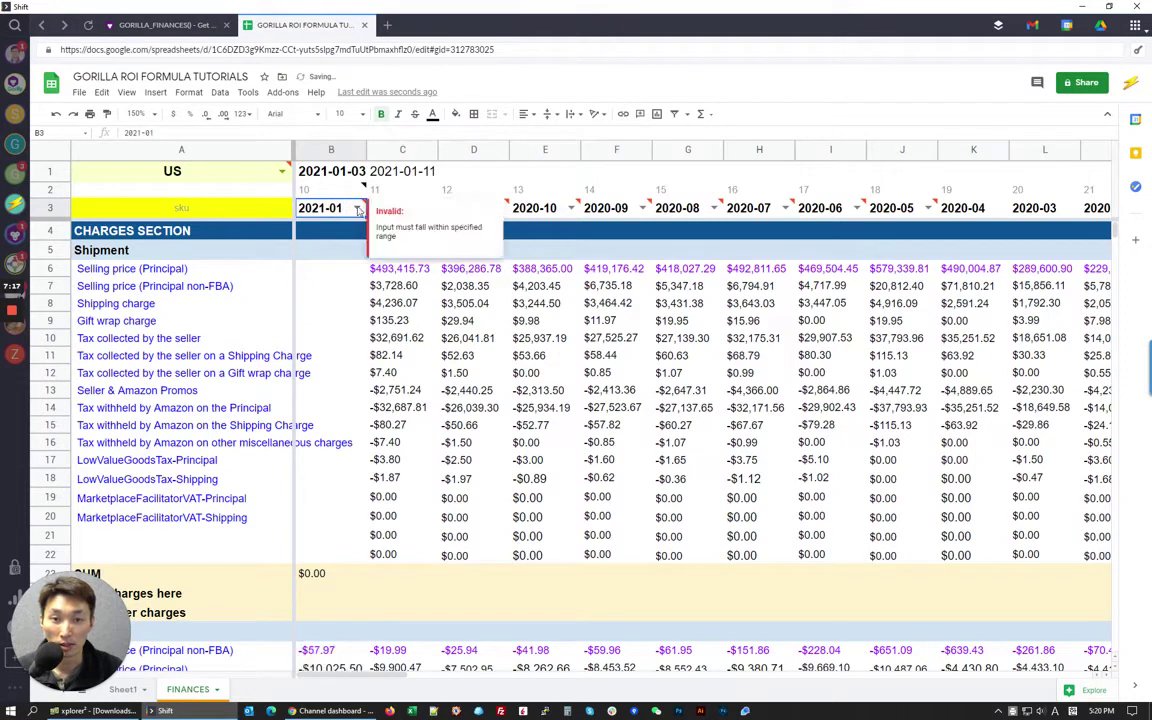
- Begin a new GORILLA_FINANCES formula in cell B6 using B3 as the period and $A$6:$A$22 as the absolute type range
{"action": "left_click", "coordinate": [338, 267]}
{"action": "type", "text": "=g"}
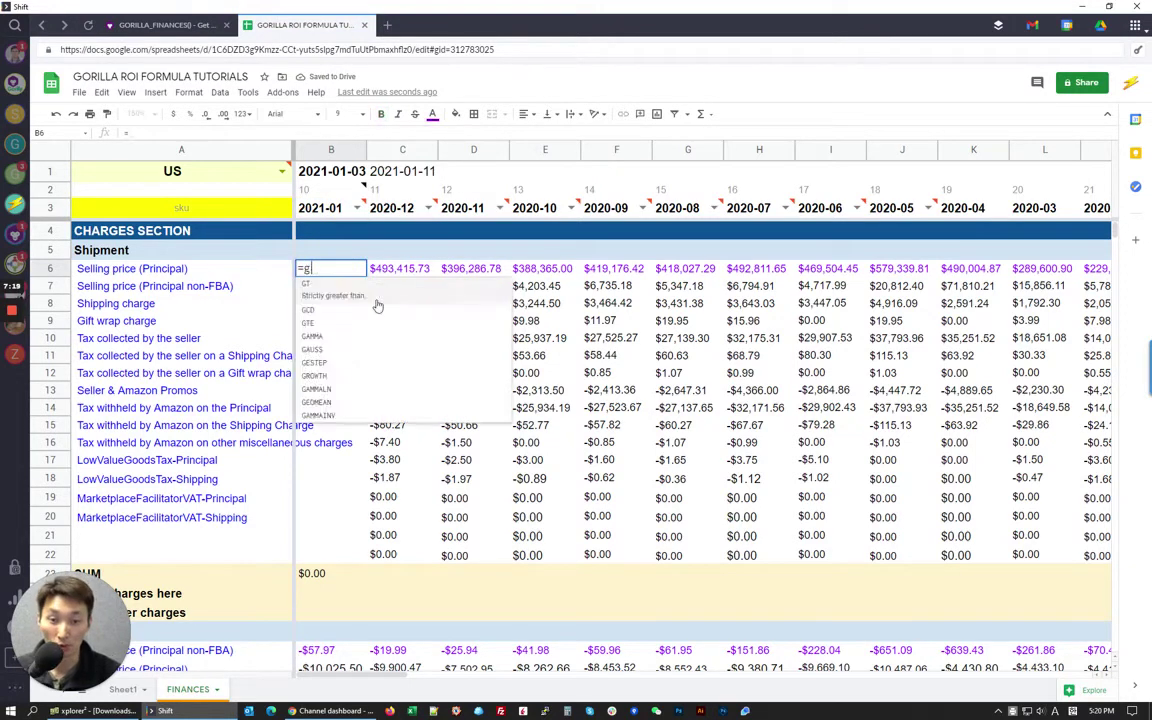
{"action": "type", "text": "orilla_fina"}
{"action": "key", "text": "Tab"}
{"action": "left_click", "coordinate": [318, 207]}
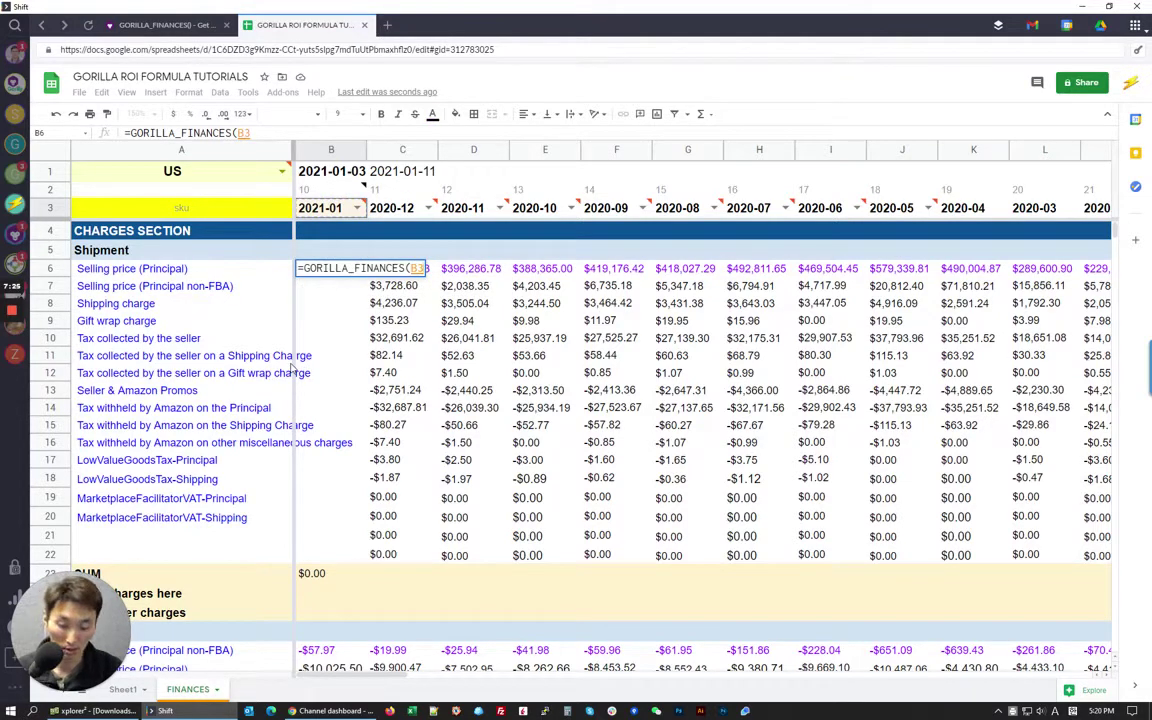
{"action": "type", "text": ","}
{"action": "left_click_drag", "start_coordinate": [168, 268], "coordinate": [190, 553]}
{"action": "type", "text": ","}
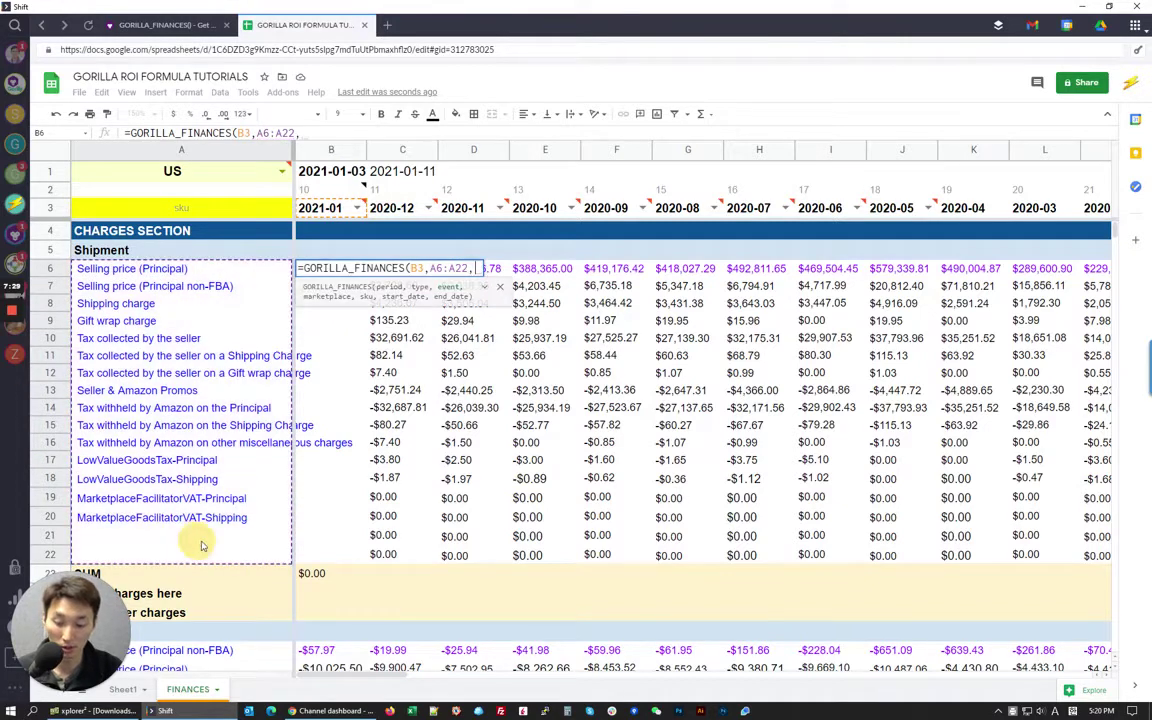
{"action": "key", "text": "BackSpace"}
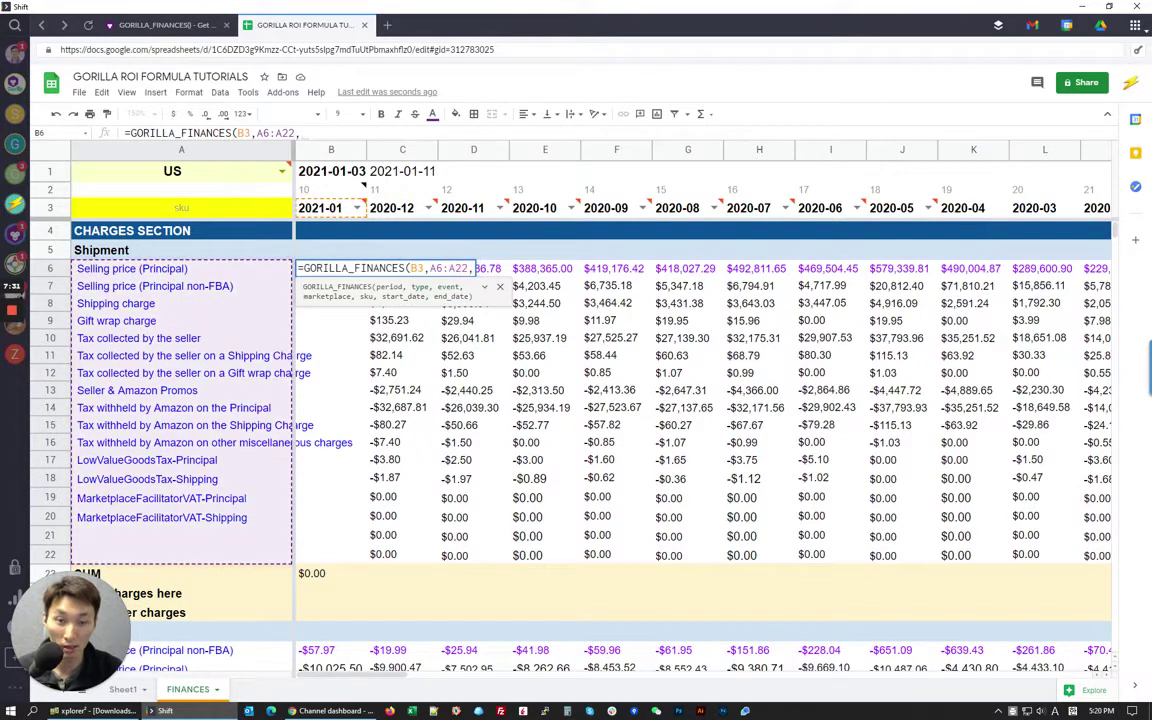
{"action": "key", "text": "F4"}
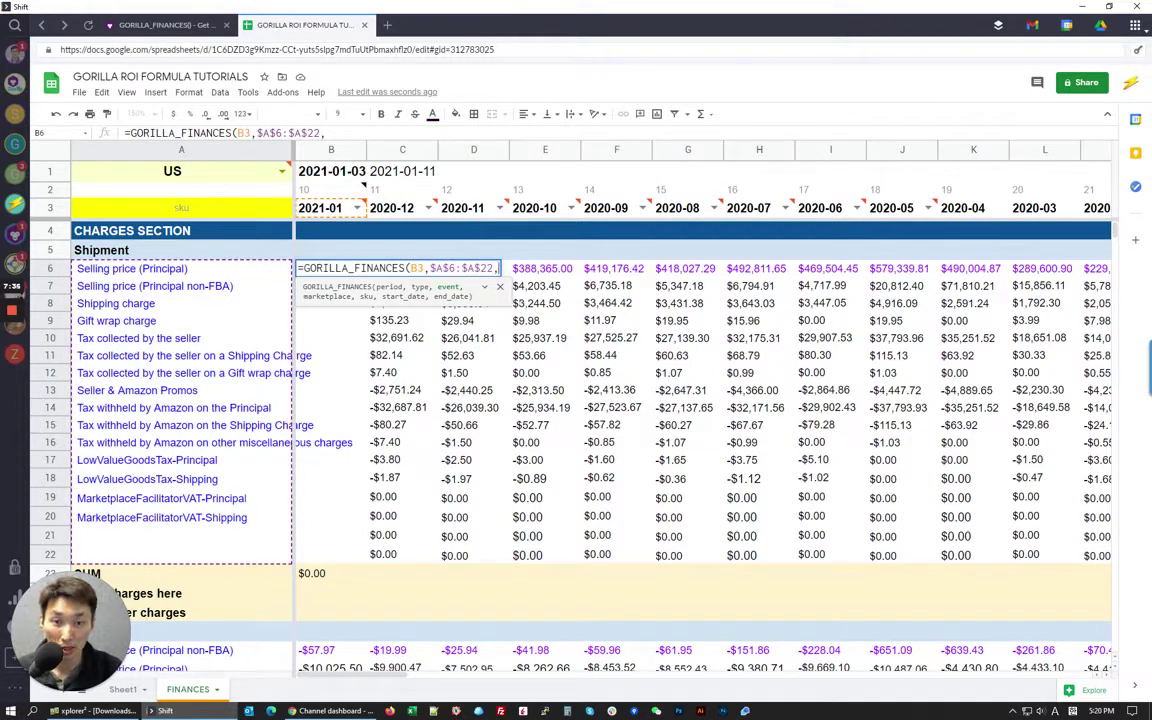
- Complete the B6 formula with $A$5 as the event and A1 as the marketplace, without SKU or date arguments, and enter it
{"action": "left_click", "coordinate": [113, 256]}
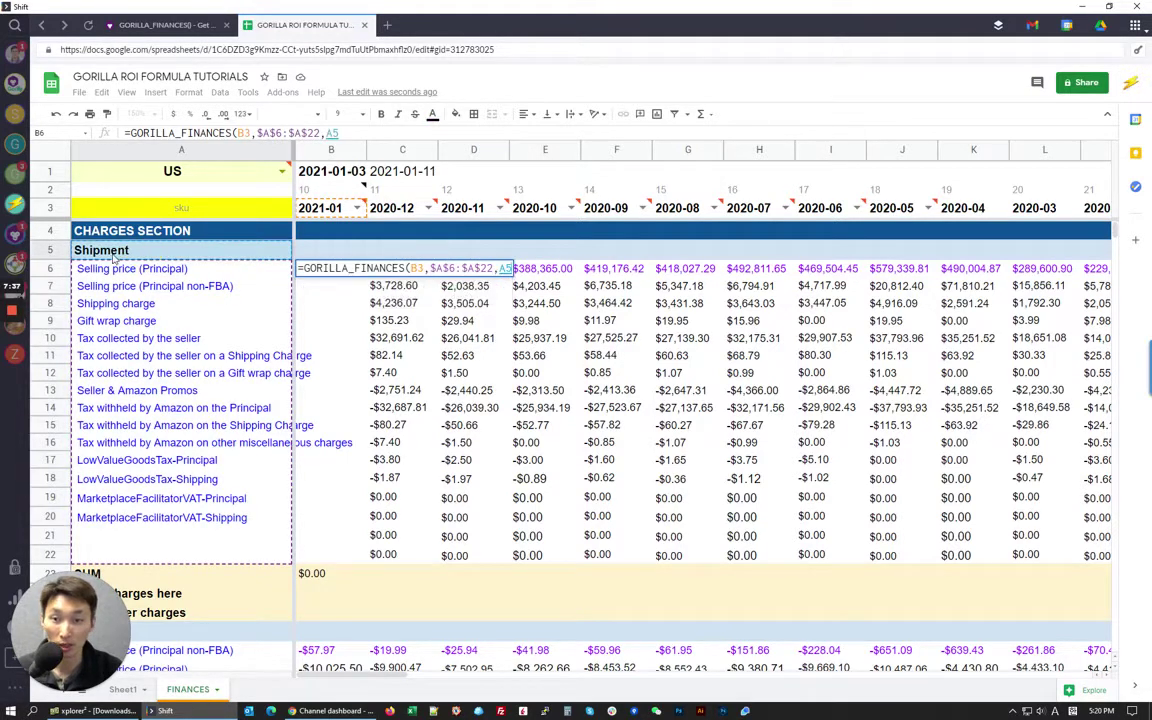
{"action": "key", "text": "F4"}
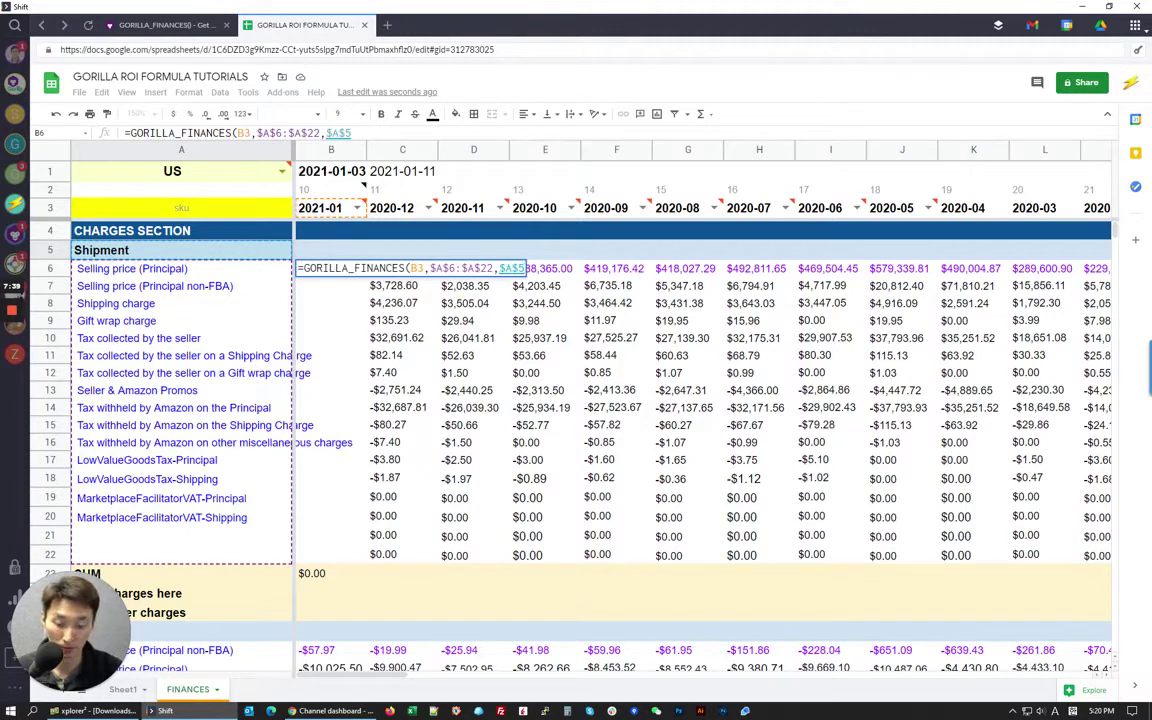
{"action": "type", "text": ","}
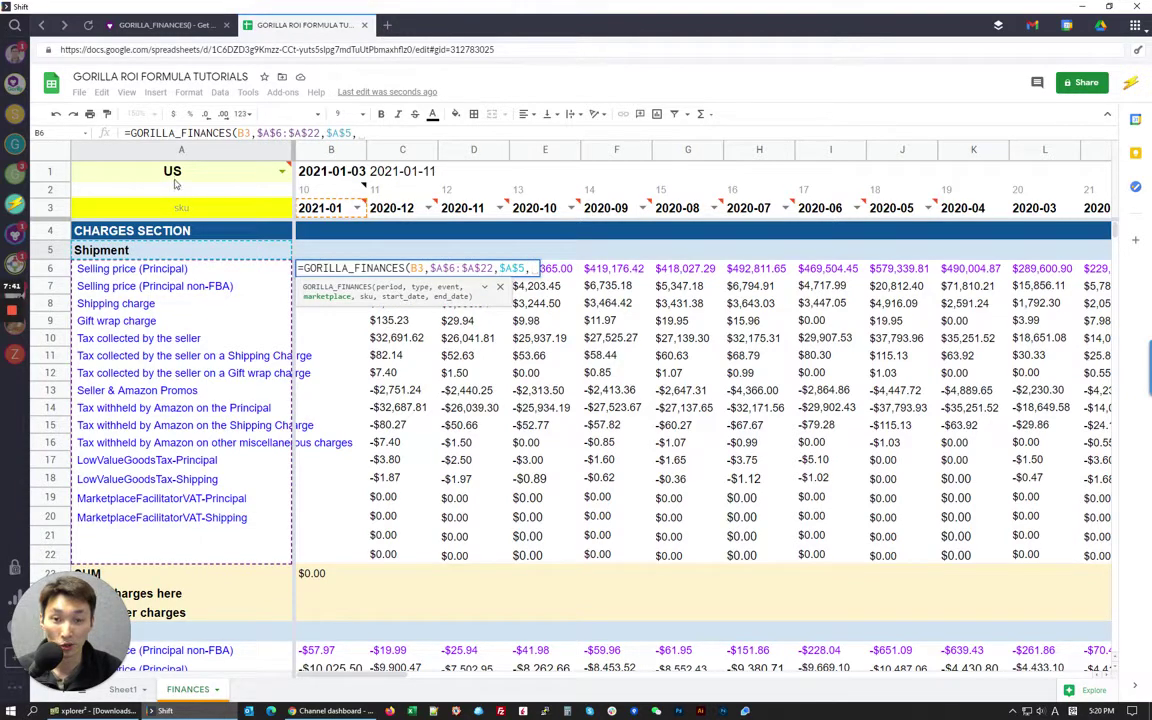
{"action": "left_click", "coordinate": [160, 166]}
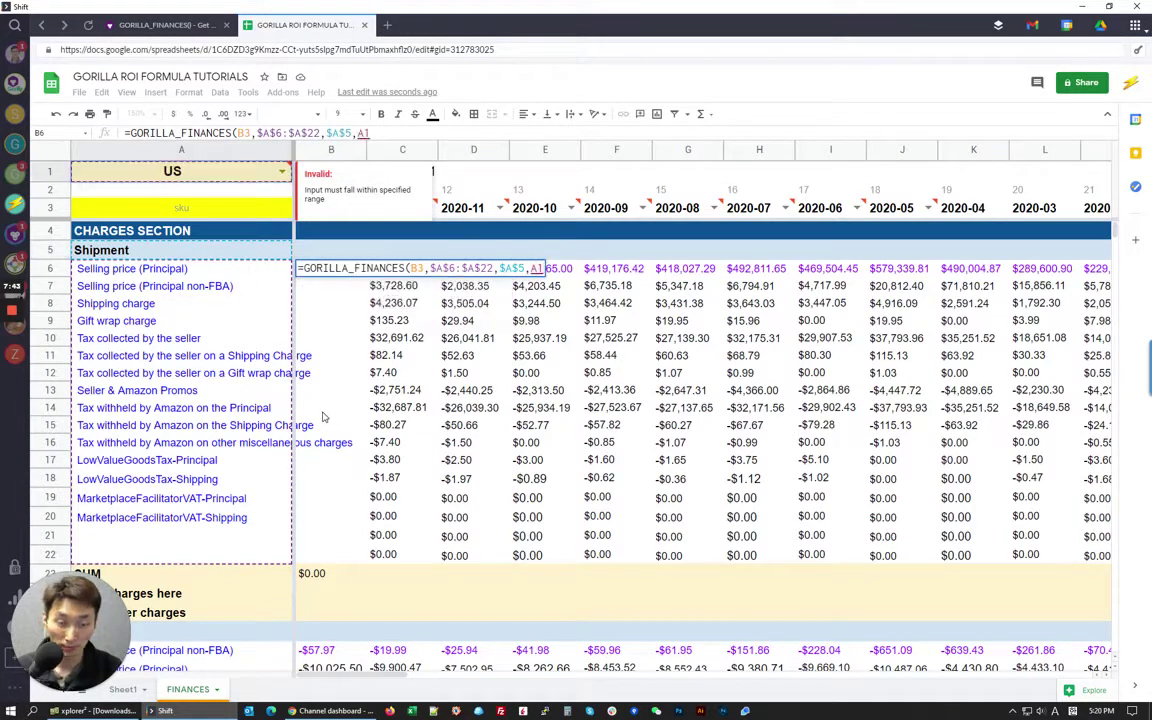
{"action": "type", "text": ","}
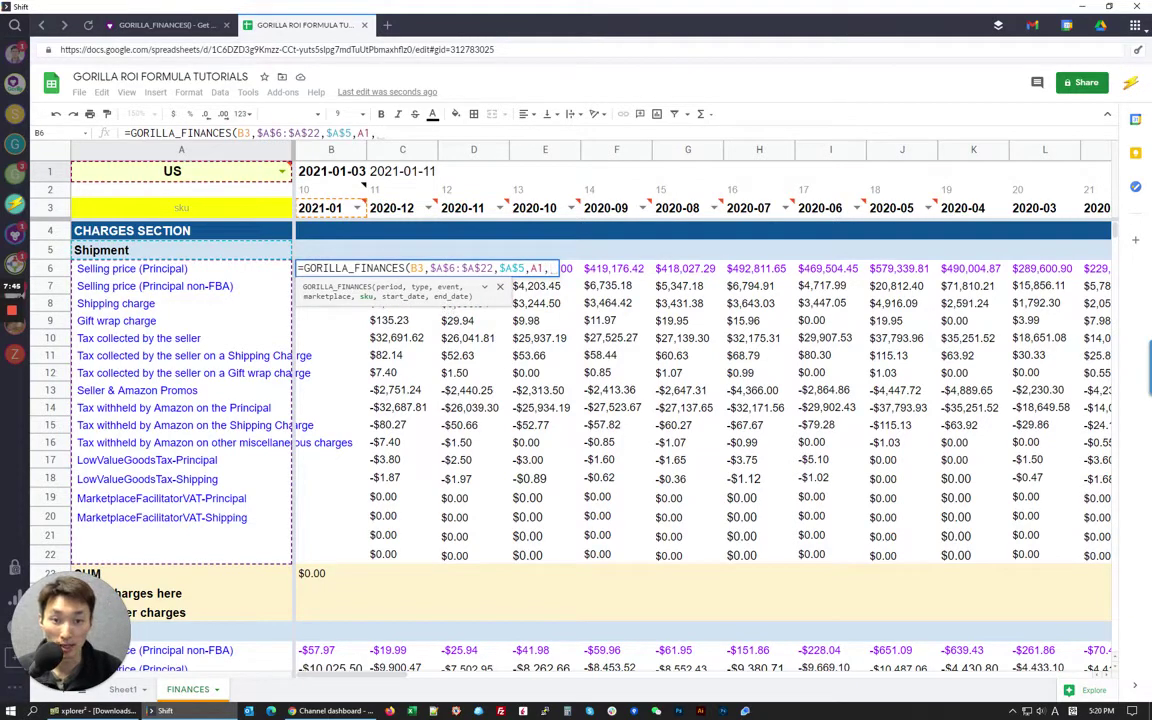
{"action": "key", "text": "BackSpace"}
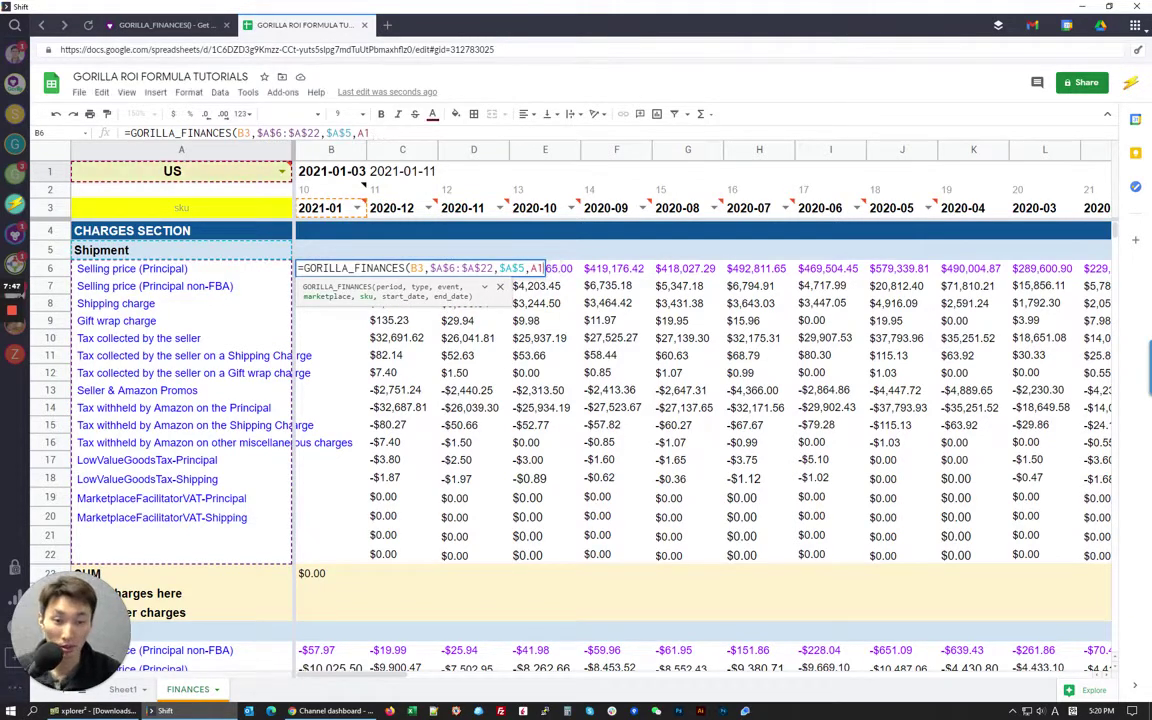
{"action": "type", "text": ")"}
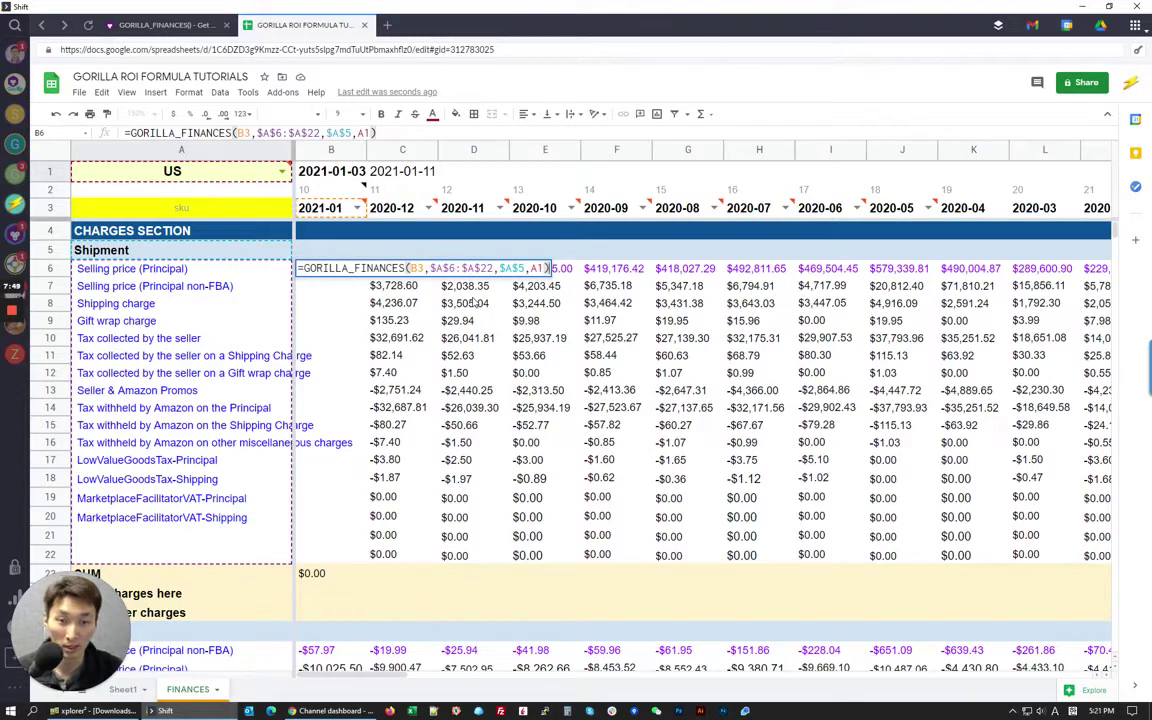
{"action": "key", "text": "Return"}
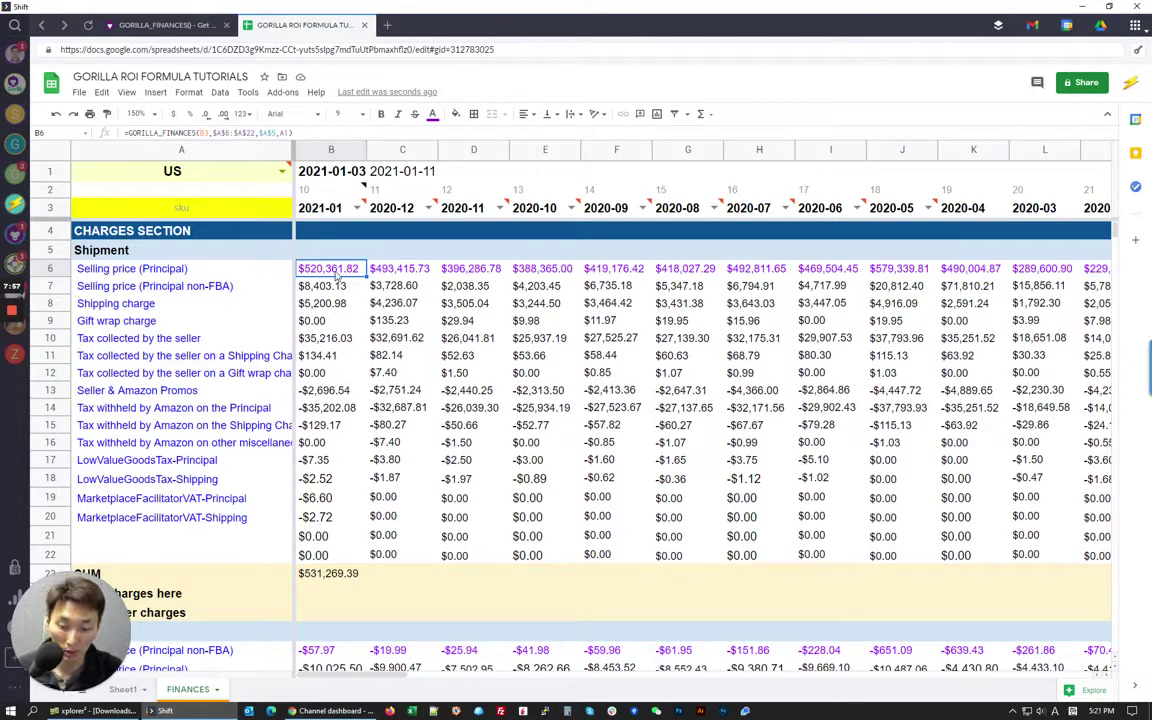
- Clear the existing Selling price formulas in cells C6:I6 beside the new B6 formula
{"action": "key", "text": "Return"}
{"action": "key", "text": "Escape"}
{"action": "key", "text": "Return"}
{"action": "key", "text": "Escape"}
{"action": "left_click_drag", "start_coordinate": [380, 269], "coordinate": [815, 264]}
{"action": "key", "text": "Delete"}
{"action": "left_click", "coordinate": [425, 375]}
{"action": "left_click_drag", "start_coordinate": [380, 268], "coordinate": [740, 270]}
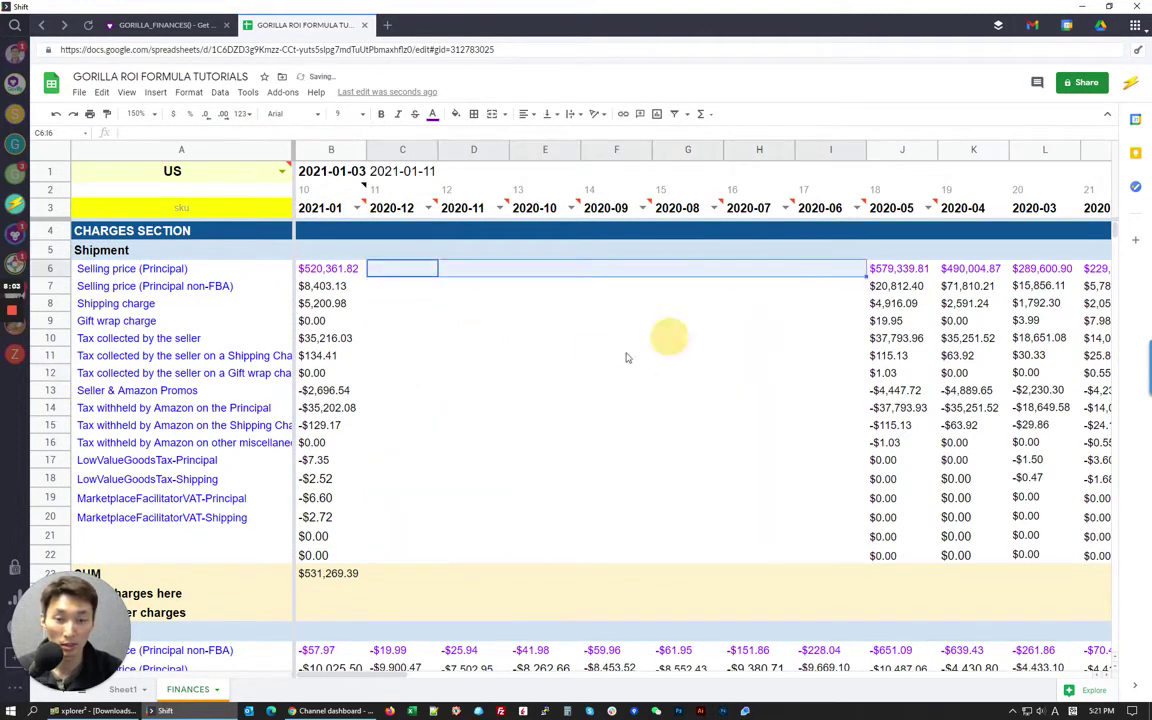
{"action": "left_click", "coordinate": [625, 355]}
- Try to fill the B6 formula across into C6 with the marketplace reference left relative
{"action": "double_click", "coordinate": [316, 274]}
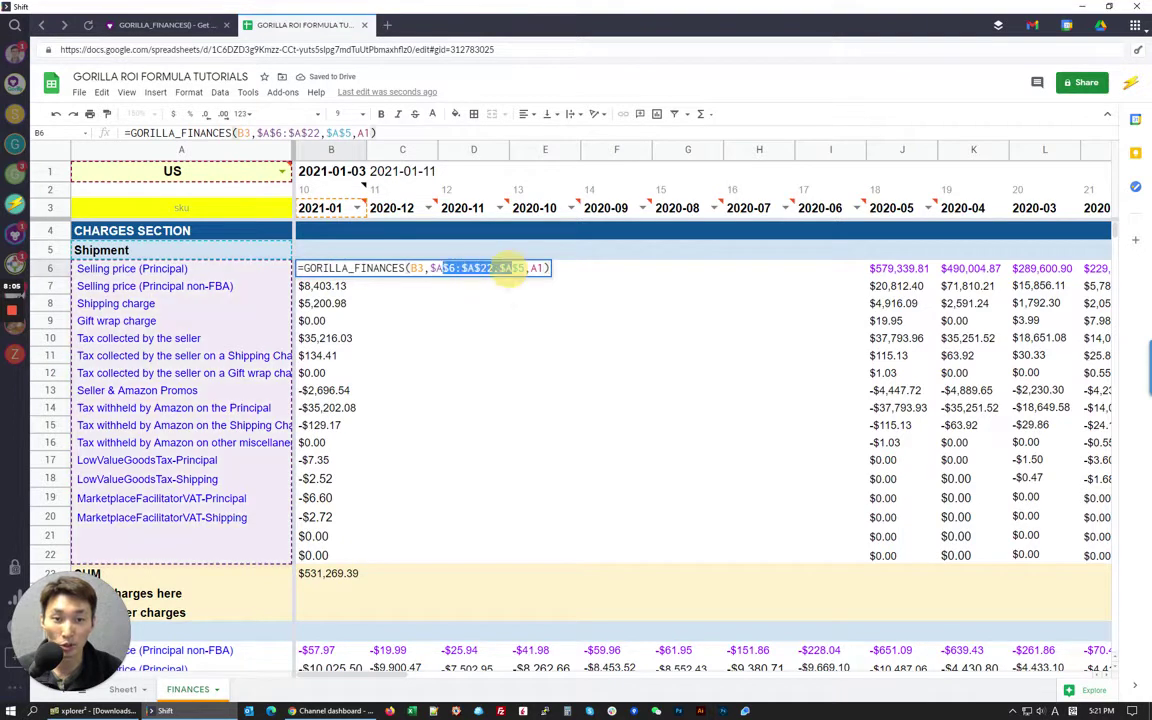
{"action": "key", "text": "Escape"}
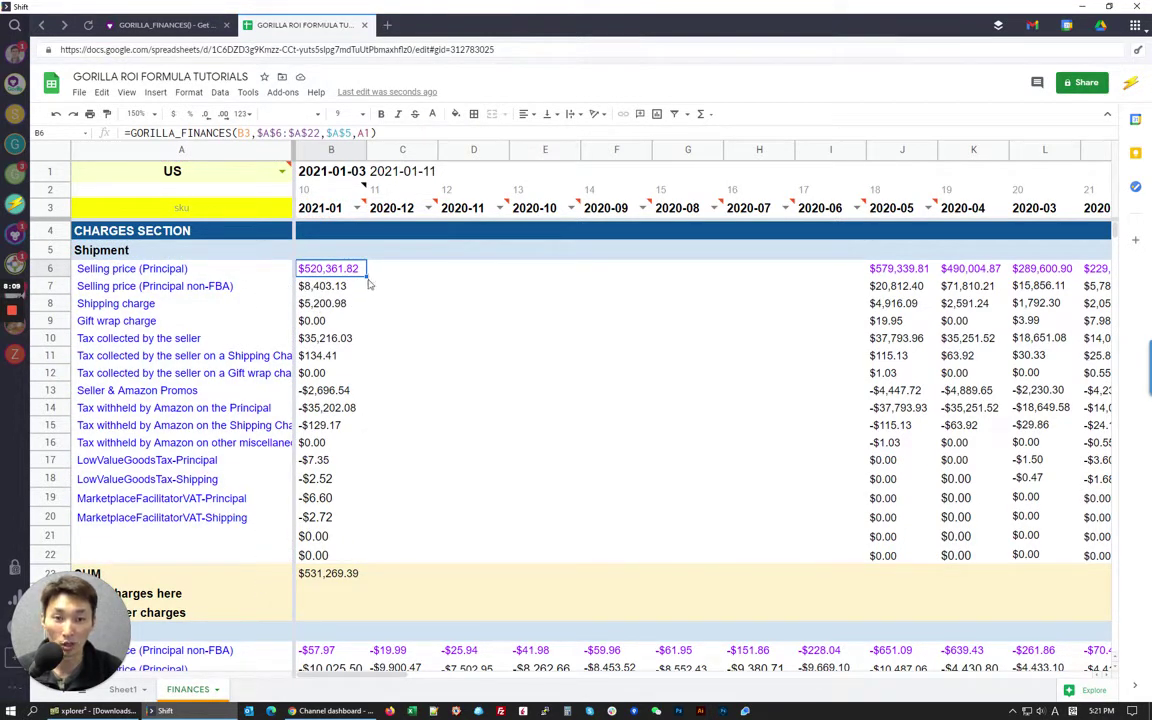
{"action": "left_click_drag", "start_coordinate": [366, 276], "coordinate": [404, 272]}
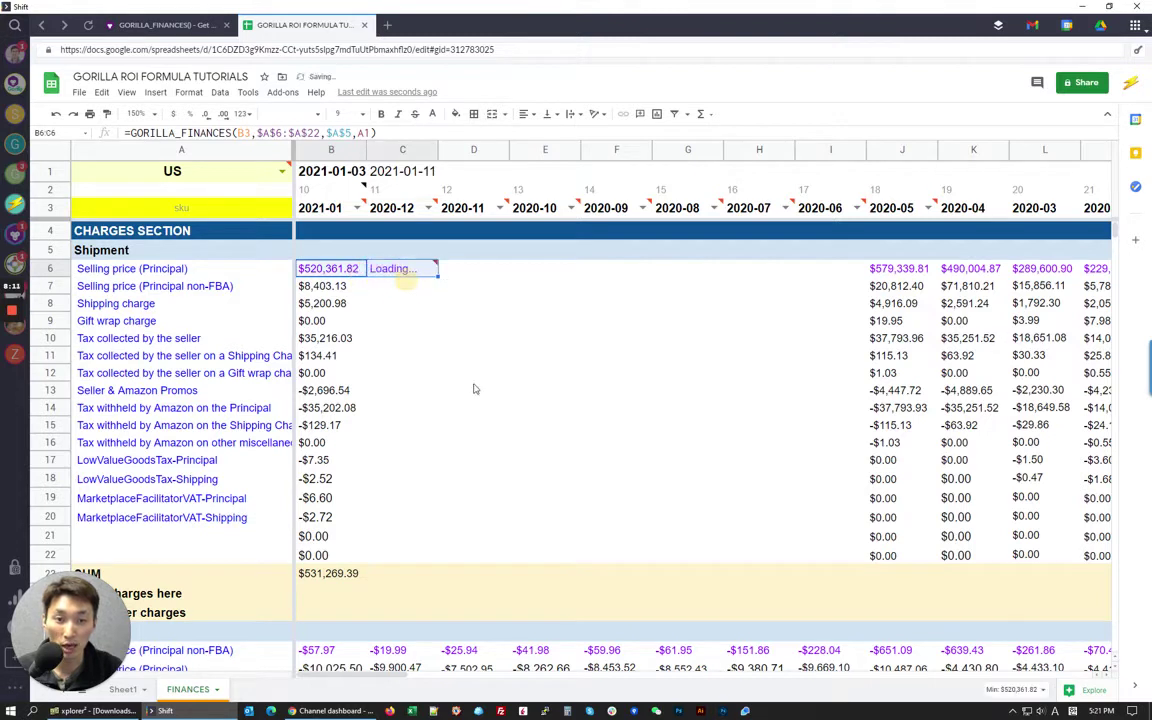
- Check the period and marketplace references of the copied formula in C6 and clear that cell
{"action": "key", "text": "Up"}
{"action": "key", "text": "Up"}
{"action": "key", "text": "Up"}
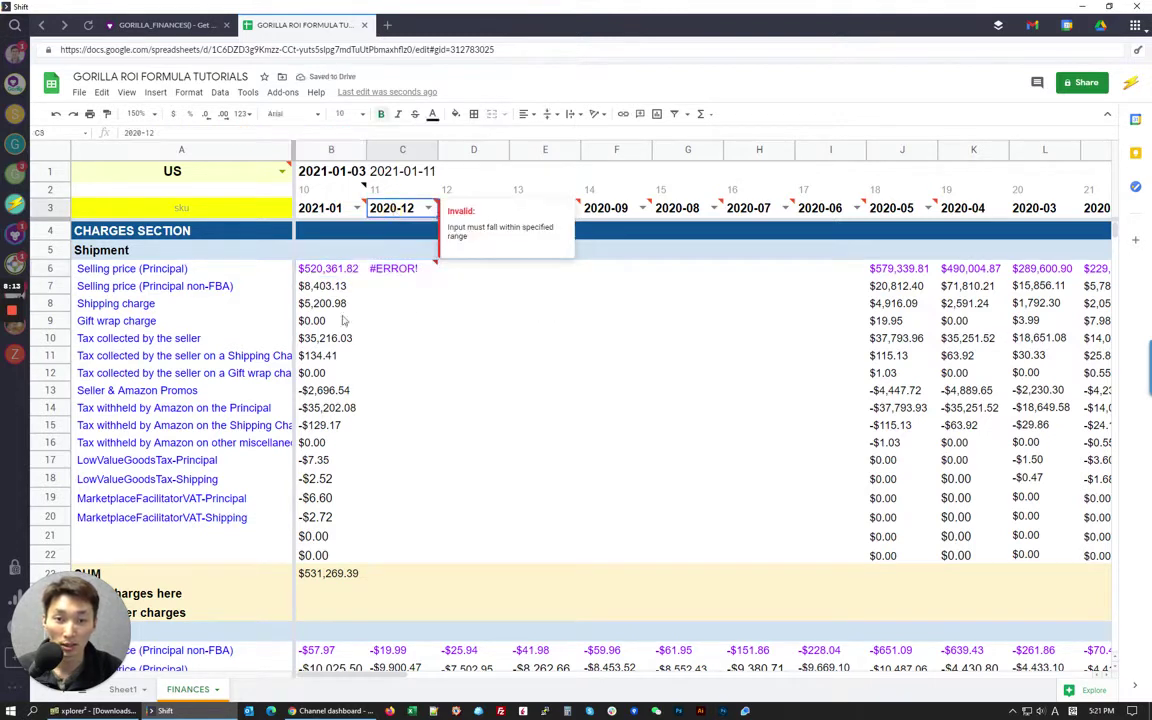
{"action": "left_click", "coordinate": [406, 274]}
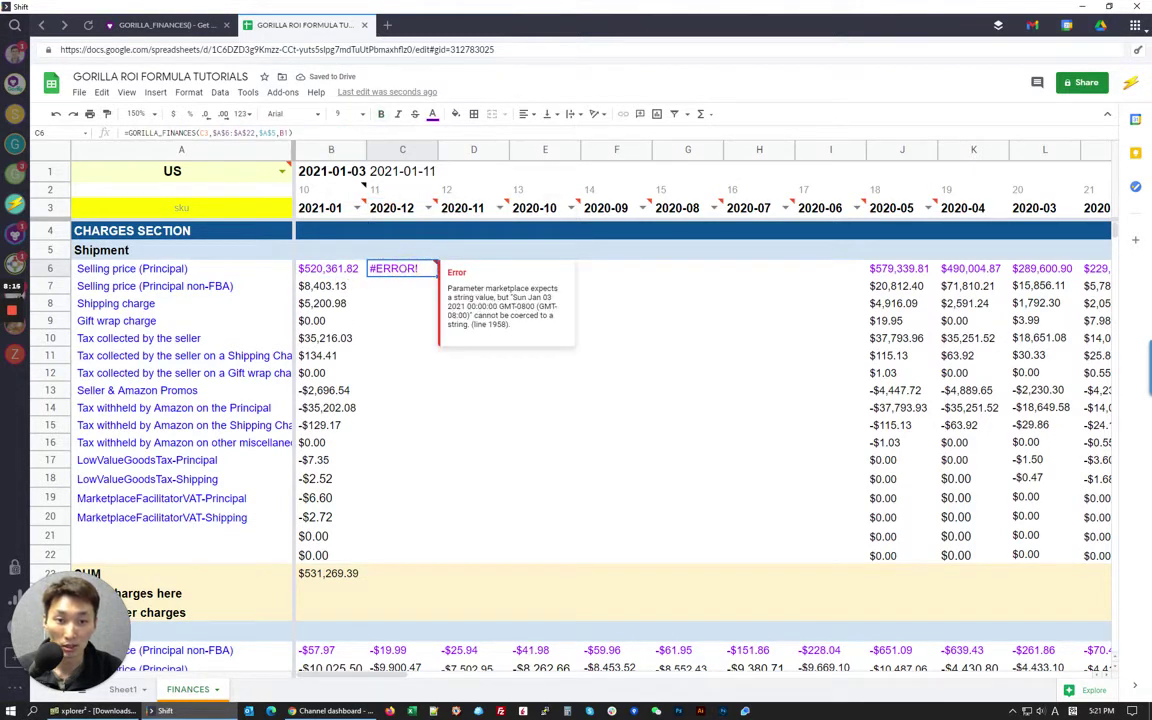
{"action": "double_click", "coordinate": [380, 270]}
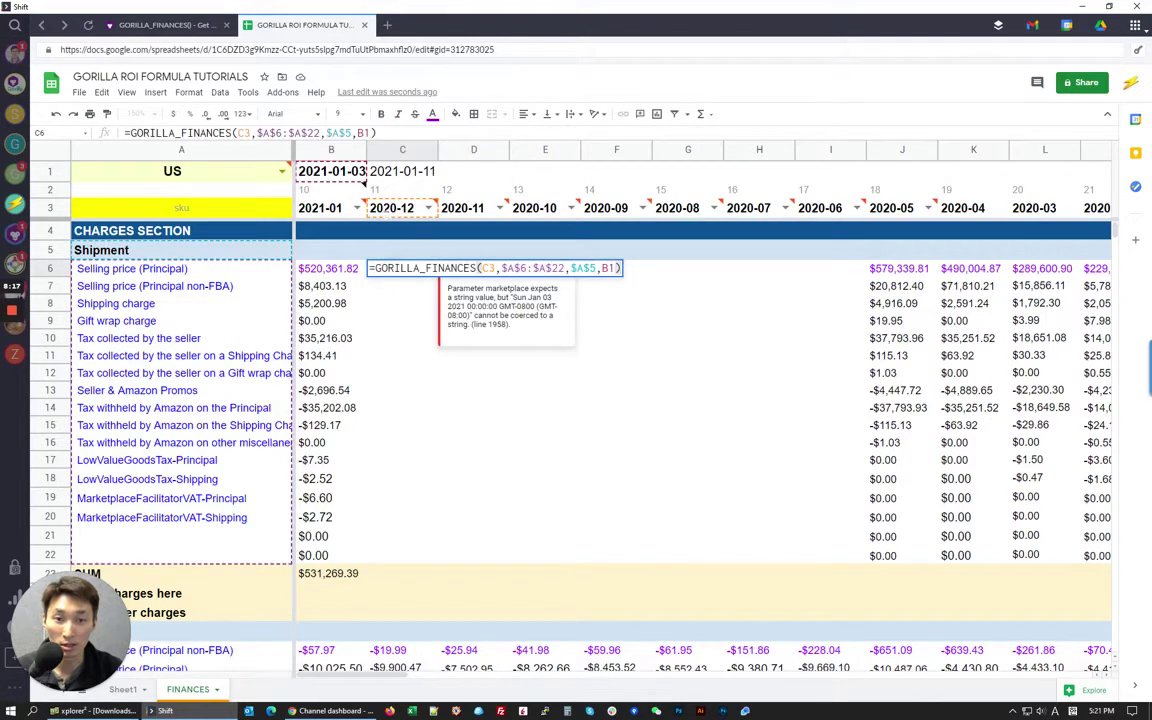
{"action": "key", "text": "Escape"}
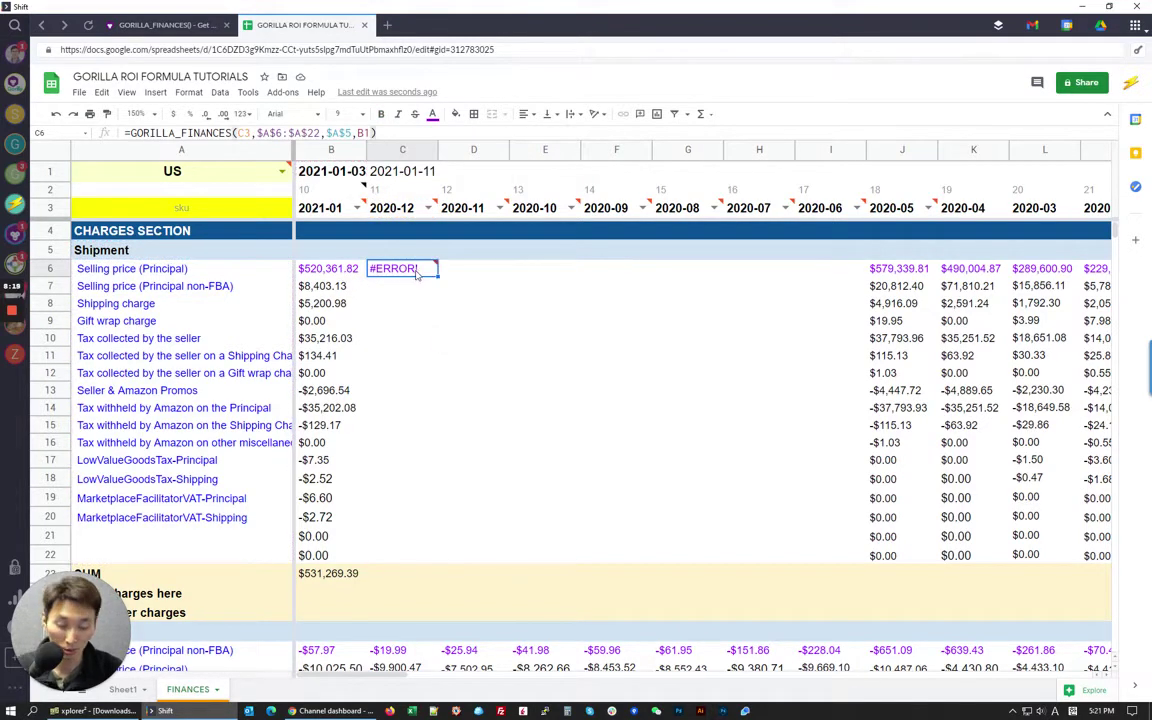
{"action": "key", "text": "Delete"}
- Make the marketplace reference in the B6 formula absolute as $A$1 and fill the formula across through H6
{"action": "key", "text": "Left"}
{"action": "key", "text": "Return"}
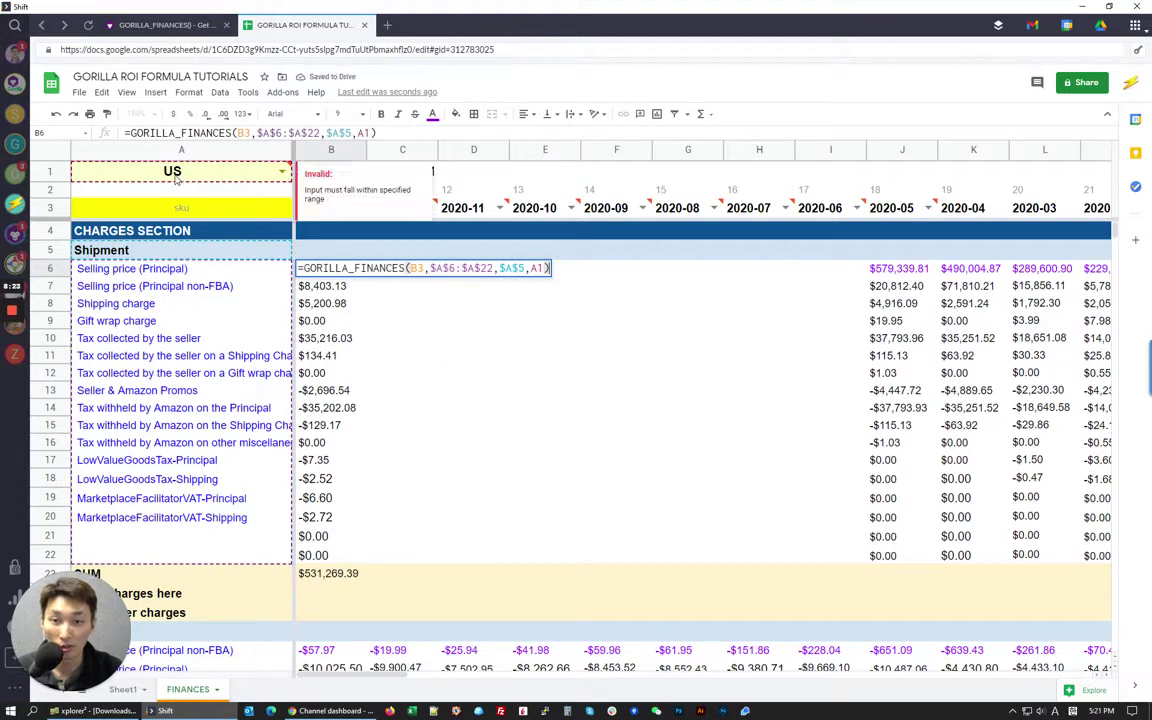
{"action": "key", "text": "Left"}
{"action": "key", "text": "Left"}
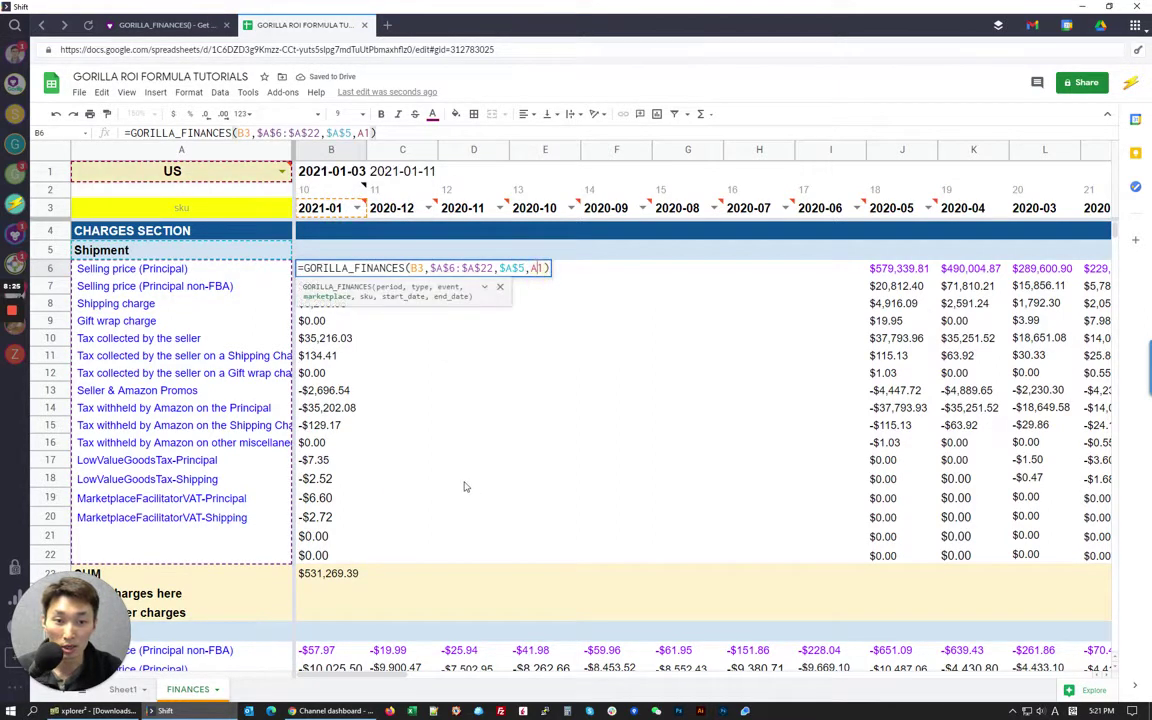
{"action": "key", "text": "F4"}
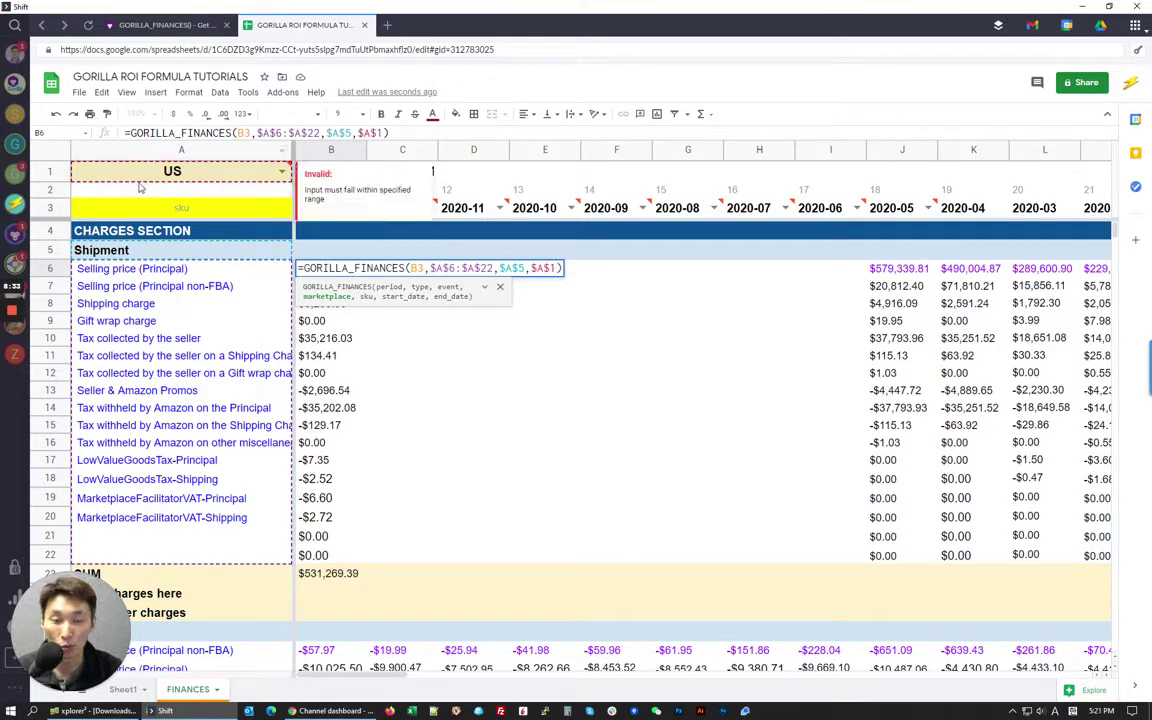
{"action": "key", "text": "Return"}
{"action": "left_click", "coordinate": [366, 272]}
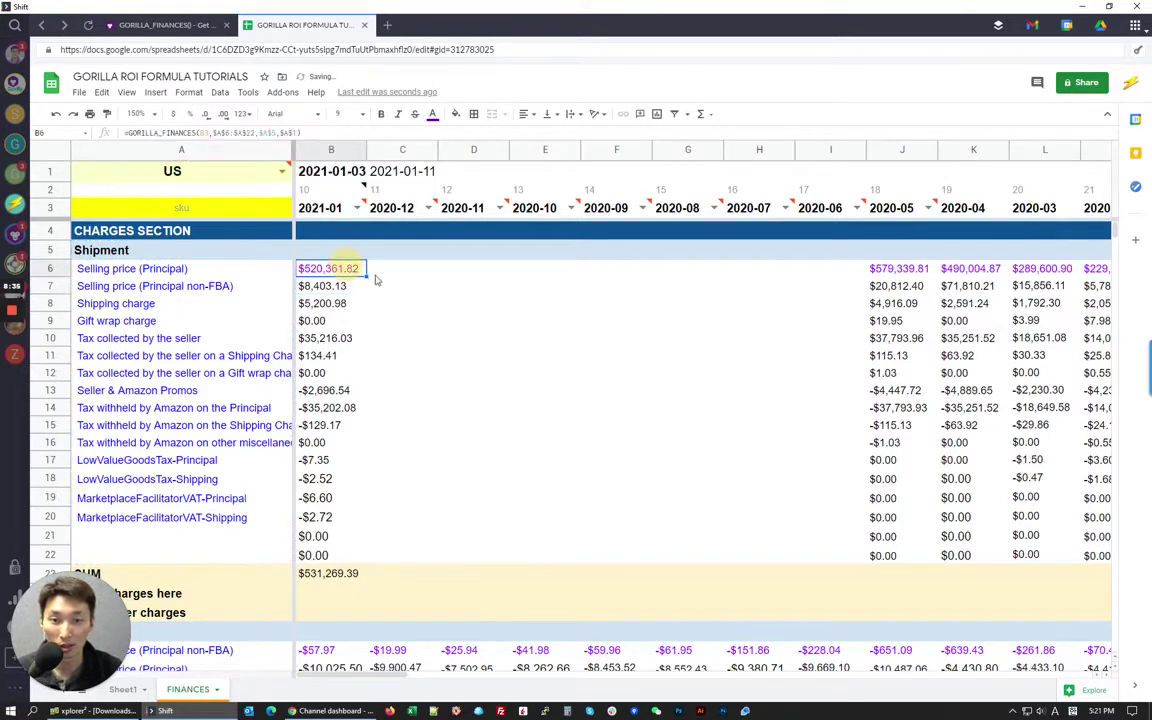
{"action": "left_click_drag", "start_coordinate": [366, 272], "coordinate": [792, 268]}
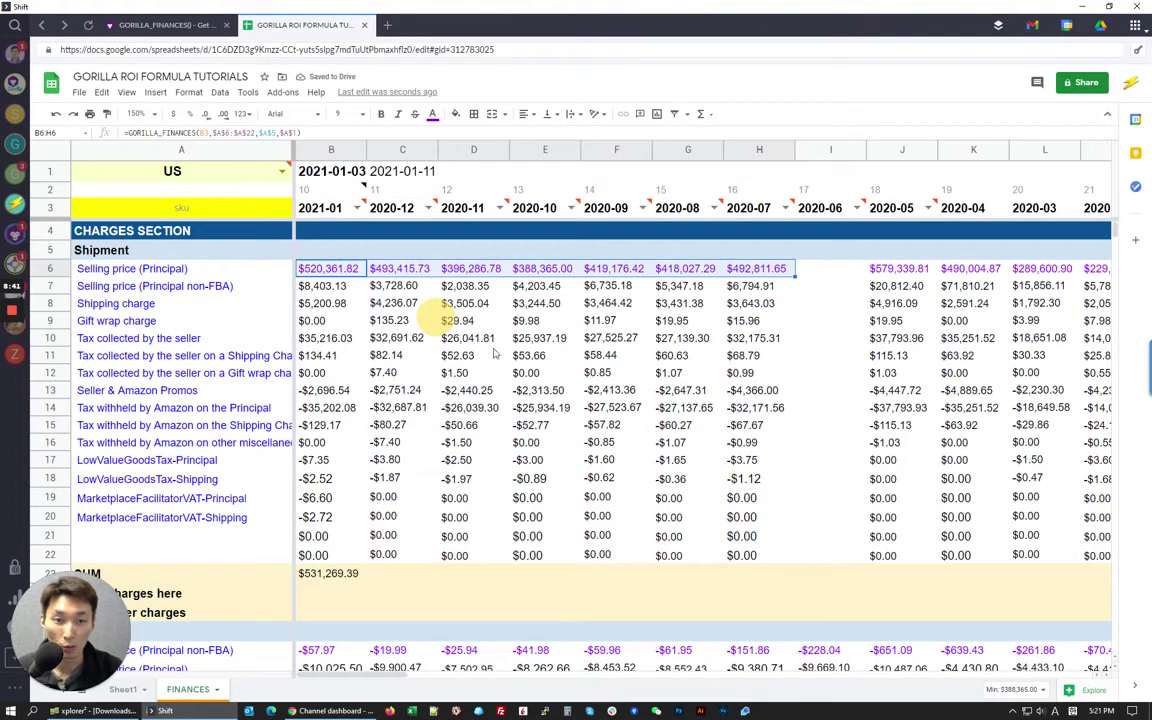
- Check the period references of the filled formulas in C6, D6, E6 and G6 against their column headers
{"action": "left_click", "coordinate": [398, 287]}
{"action": "left_click", "coordinate": [380, 266]}
{"action": "key", "text": "Return"}
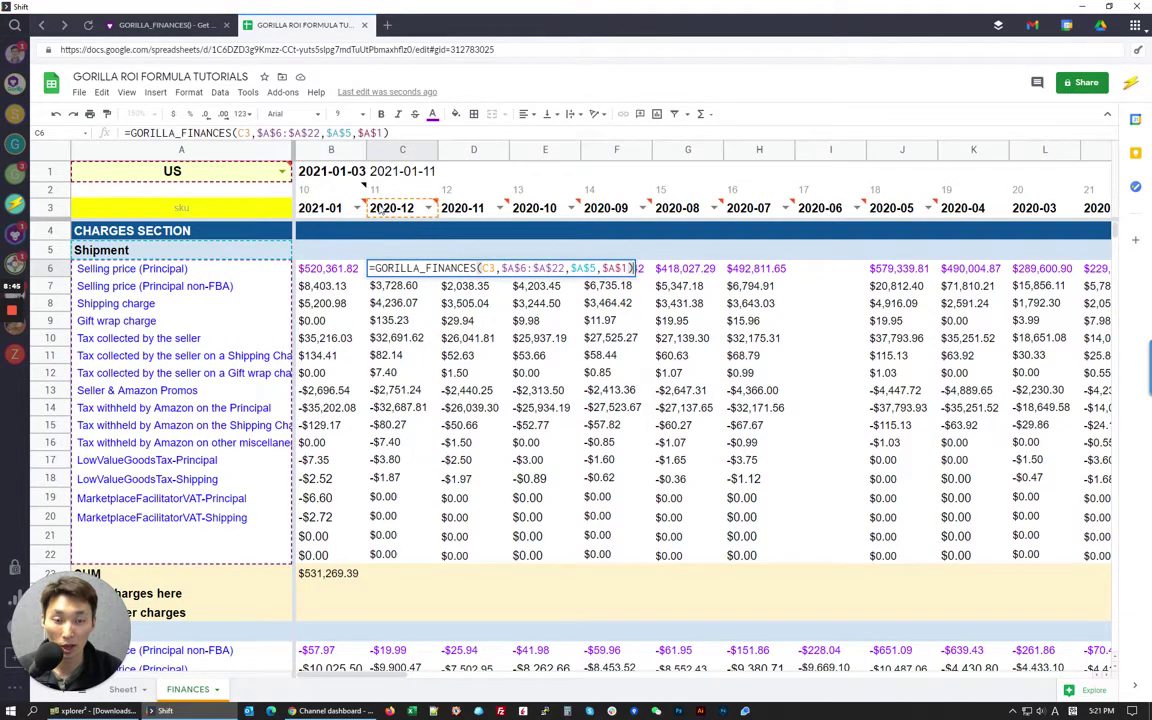
{"action": "key", "text": "Escape"}
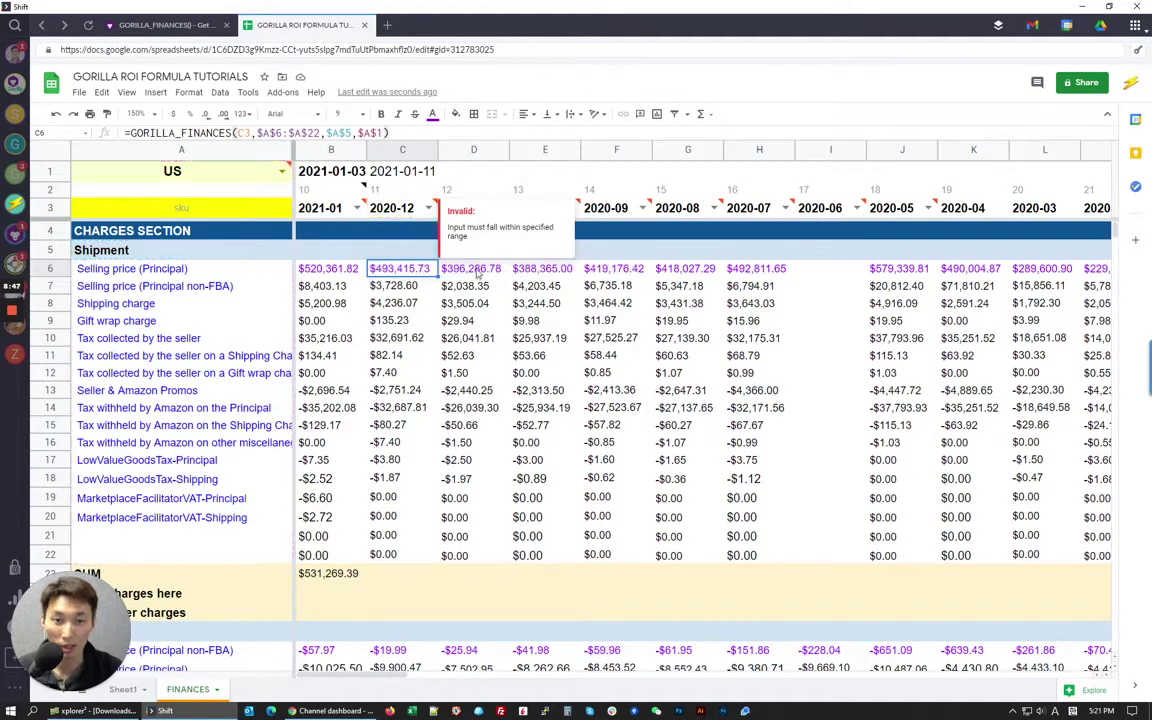
{"action": "key", "text": "Right"}
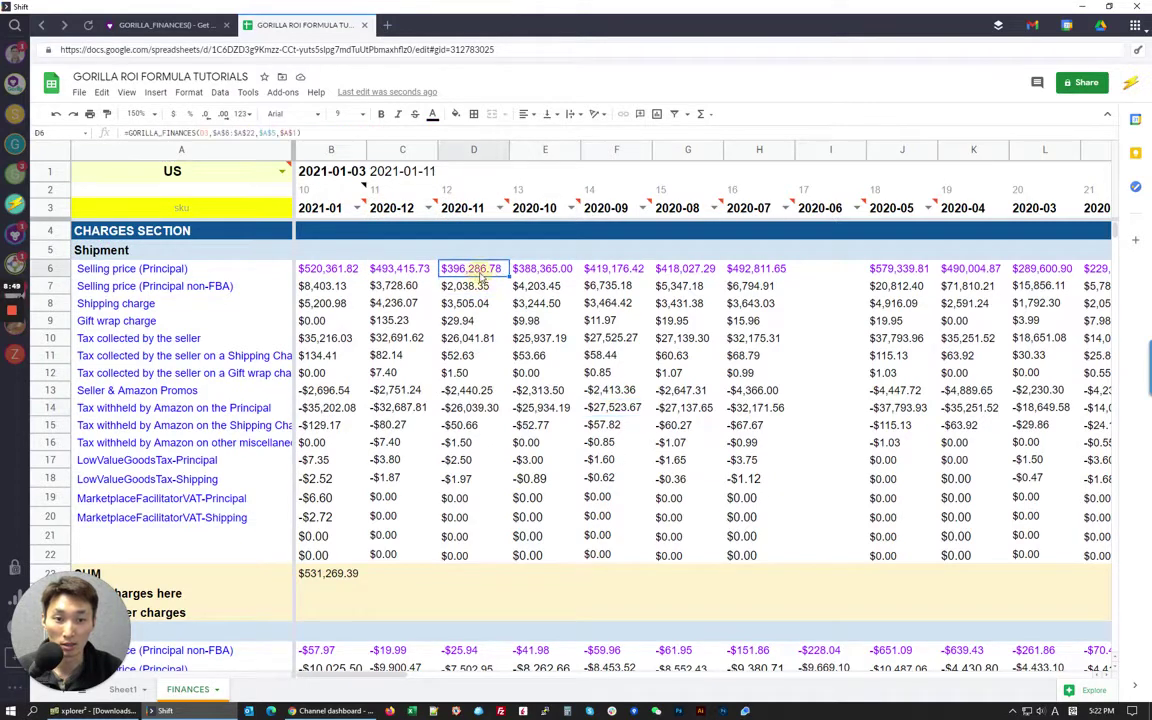
{"action": "key", "text": "Return"}
{"action": "key", "text": "Escape"}
{"action": "key", "text": "Right"}
{"action": "key", "text": "Return"}
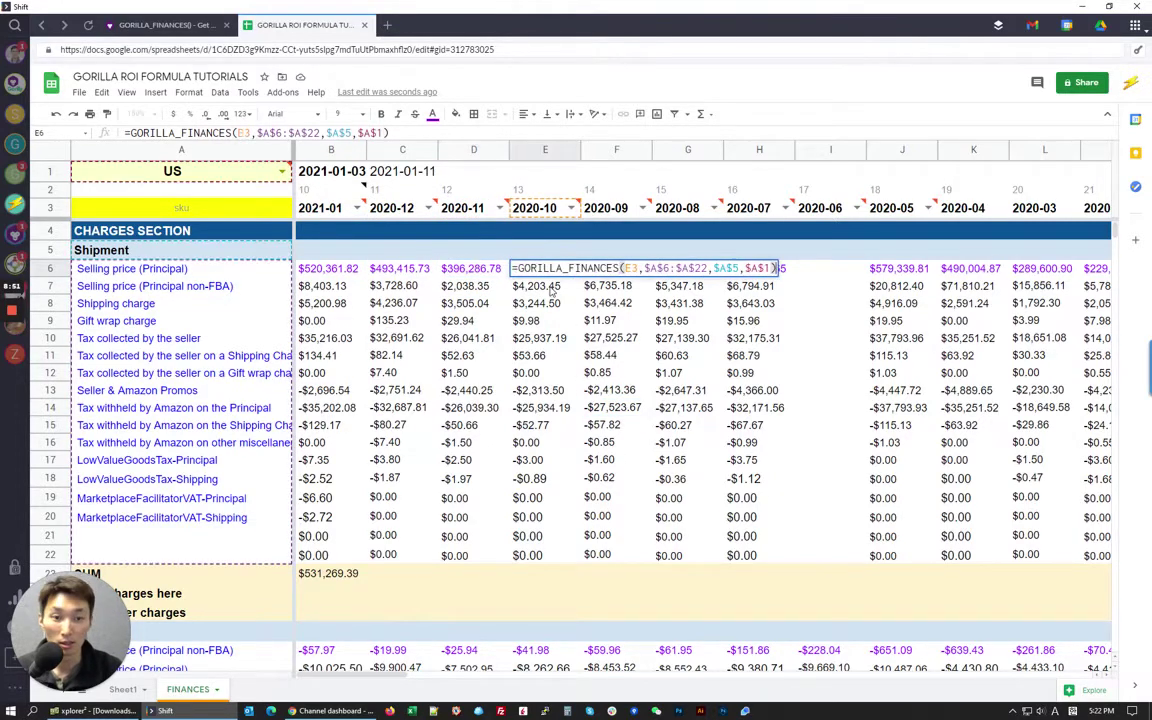
{"action": "key", "text": "Escape"}
{"action": "key", "text": "Right"}
{"action": "key", "text": "Right"}
{"action": "key", "text": "Return"}
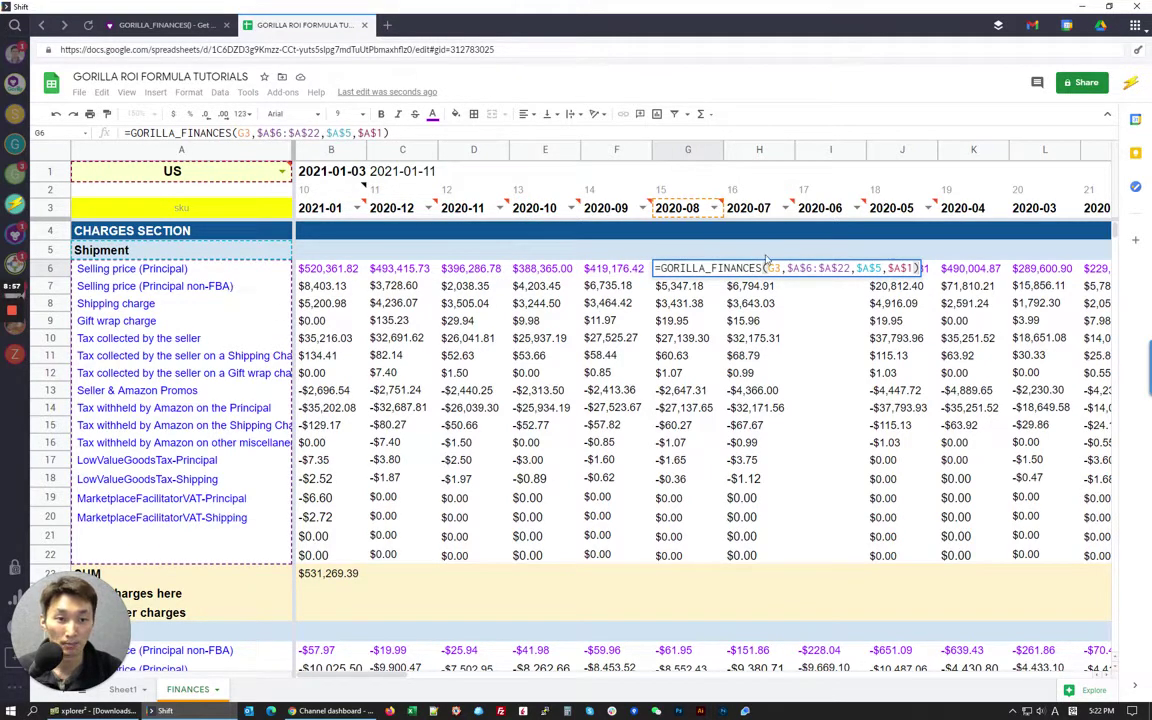
{"action": "key", "text": "Escape"}
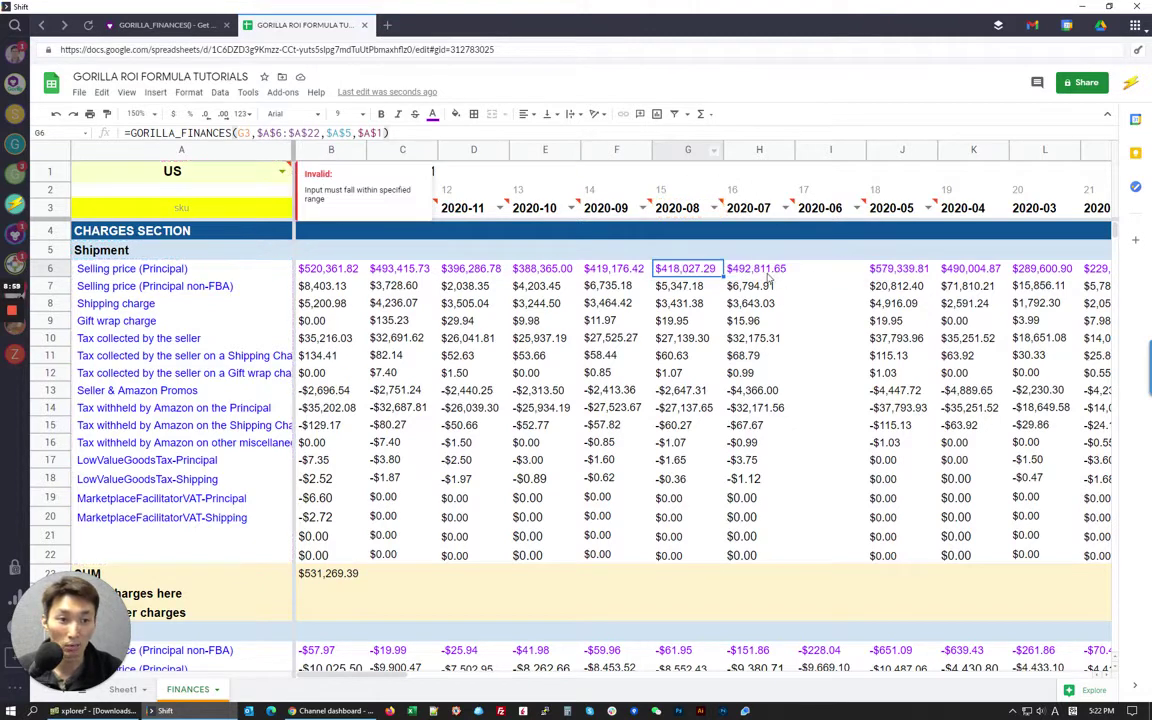
- Fill the H6 formula across into I6 for the 2020-06 column
{"action": "key", "text": "Right"}
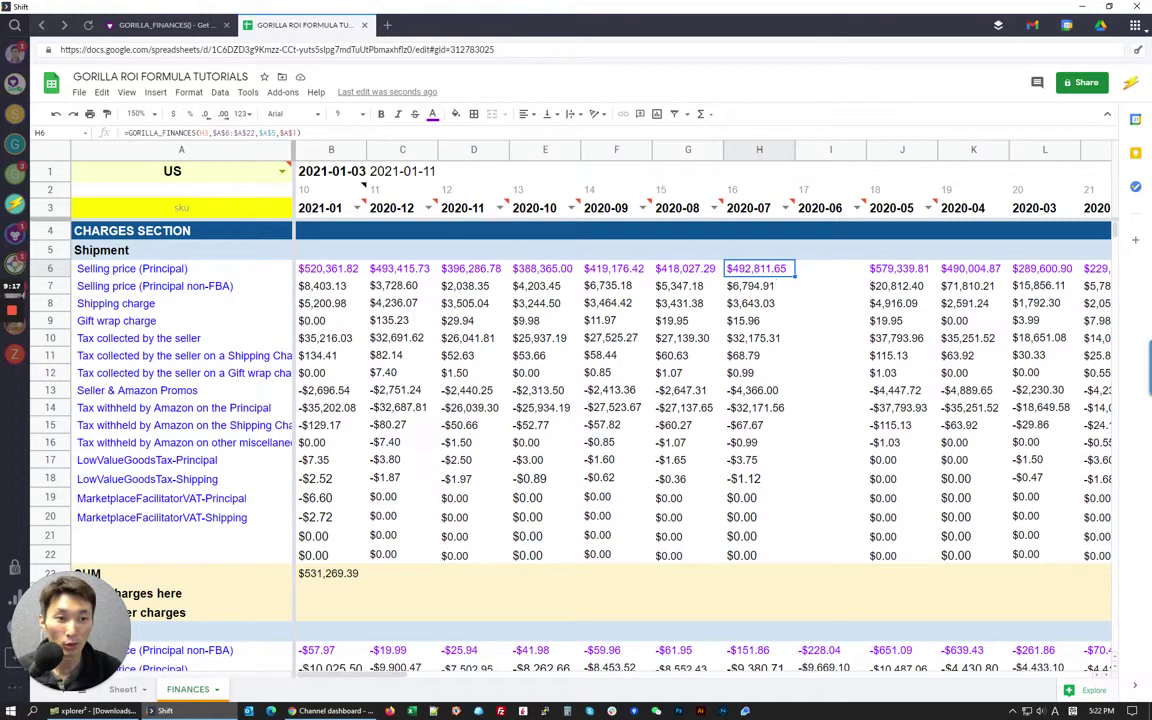
{"action": "left_click_drag", "start_coordinate": [795, 276], "coordinate": [841, 270]}
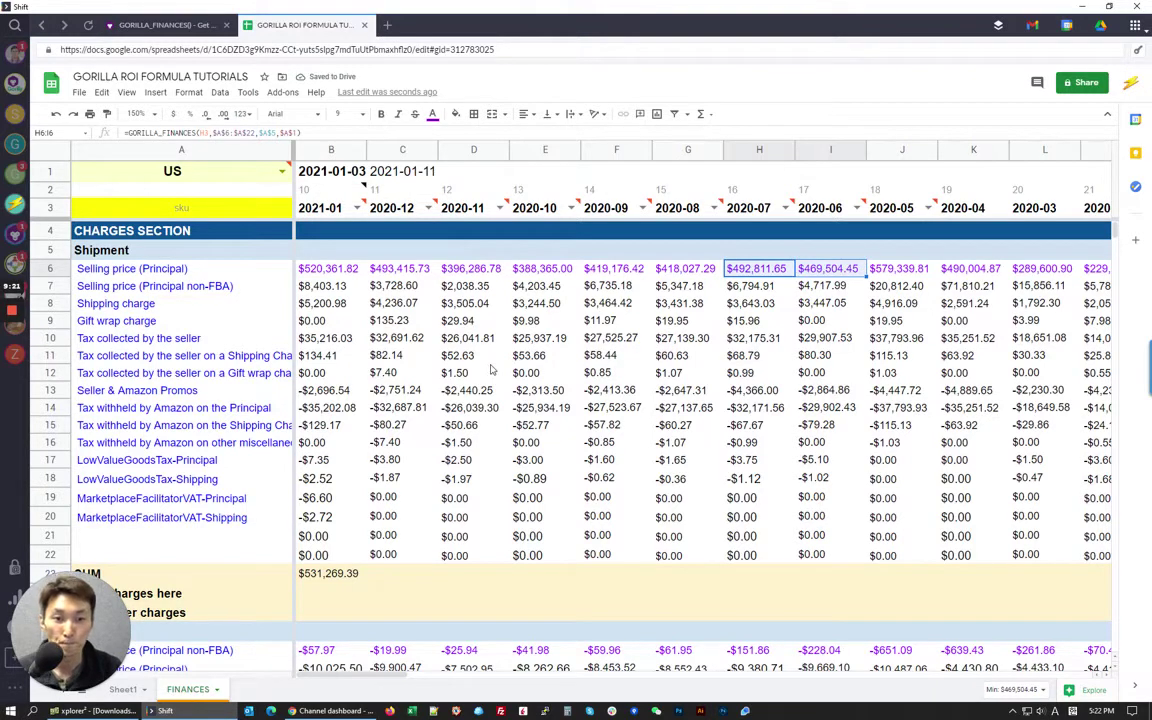
{"action": "key", "text": "Left"}
{"action": "key", "text": "Left"}
{"action": "key", "text": "Left"}
{"action": "key", "text": "Left"}
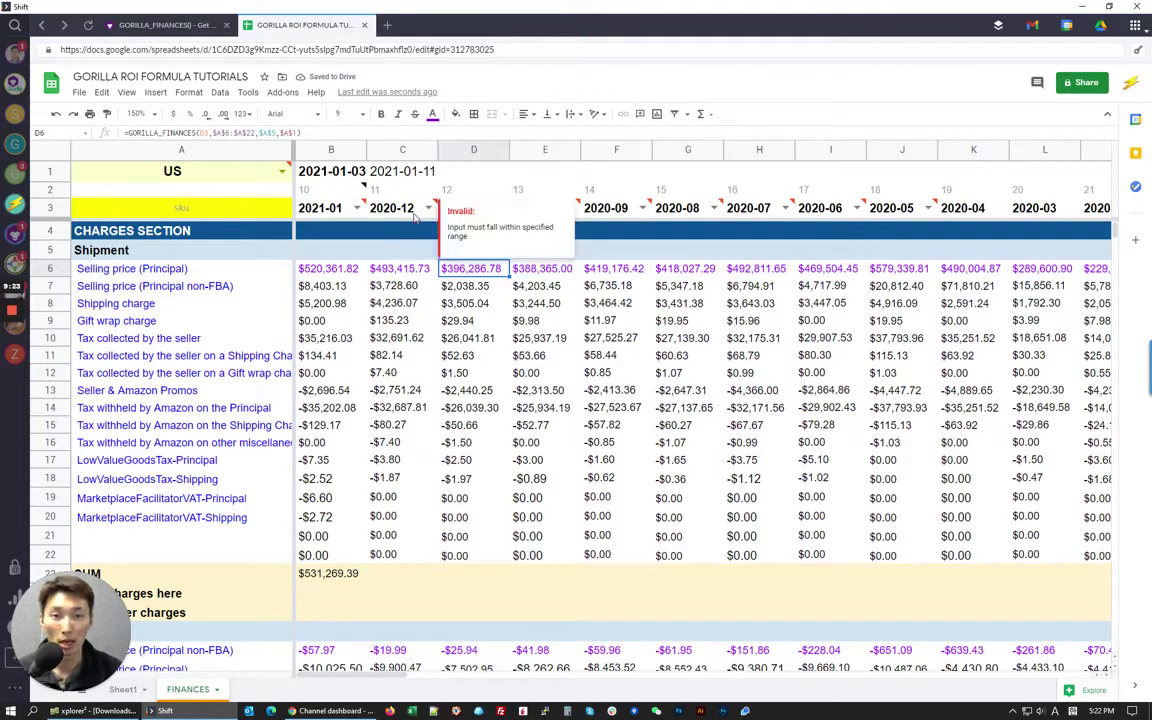
- Set the period in cell C3 to Last Year
{"action": "left_click", "coordinate": [415, 216]}
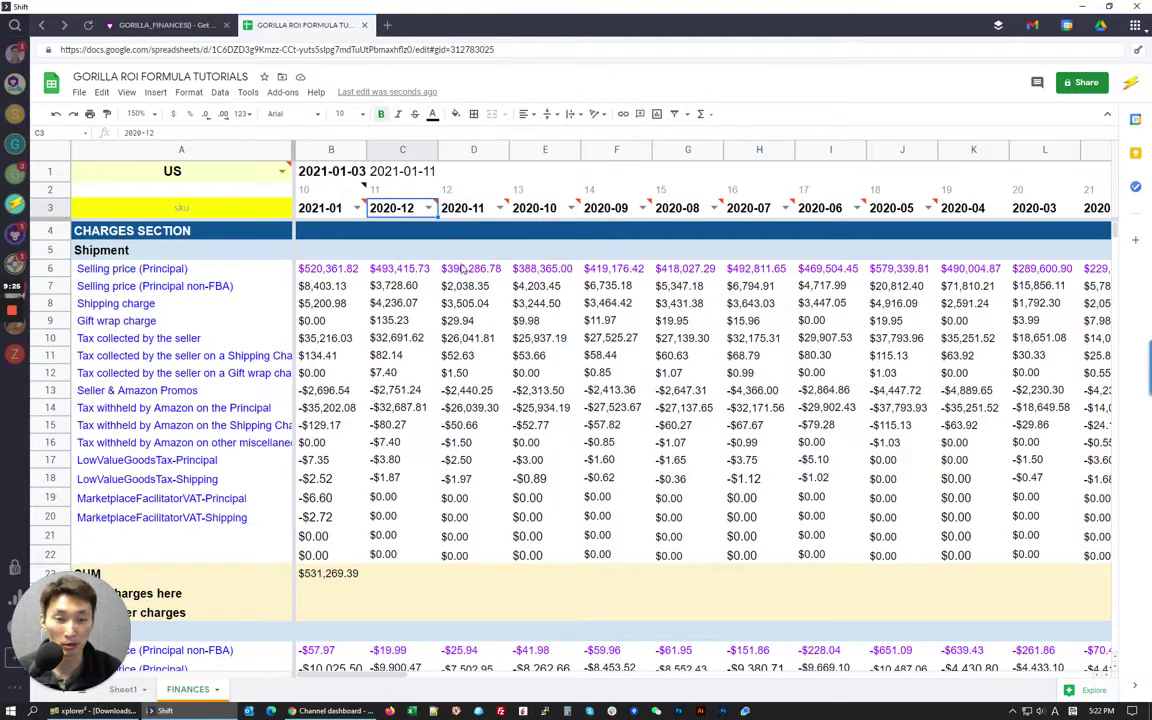
{"action": "key", "text": "Return"}
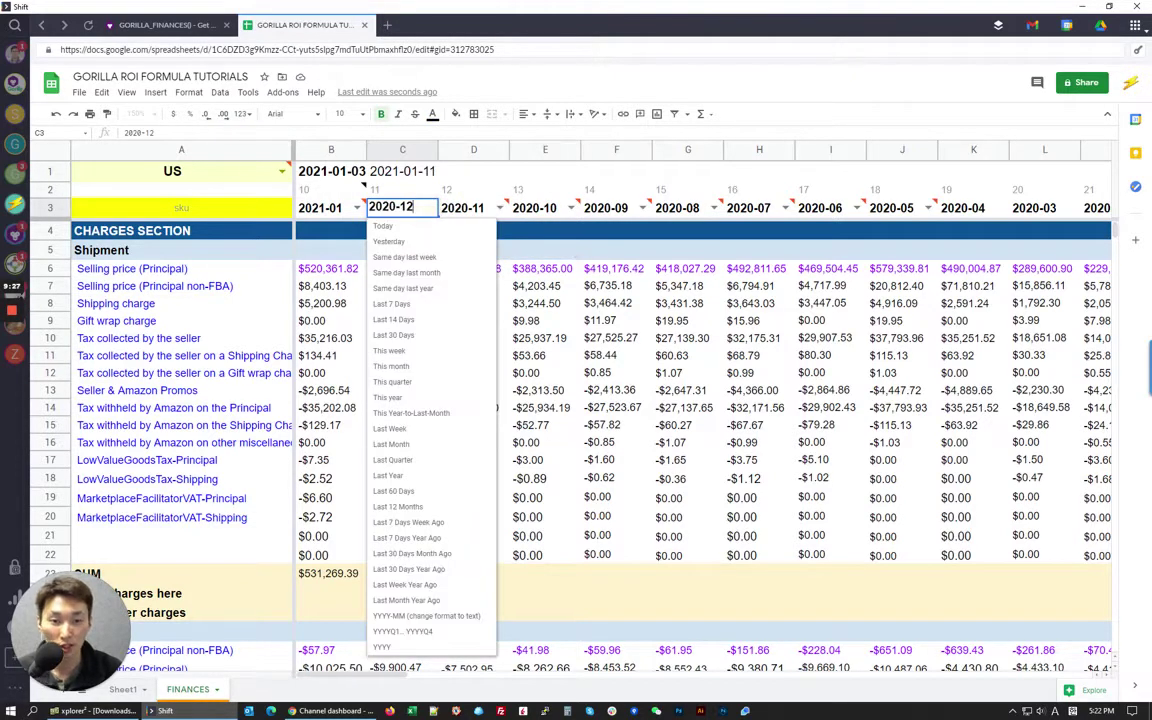
{"action": "key", "text": "Escape"}
{"action": "type", "text": "Last"}
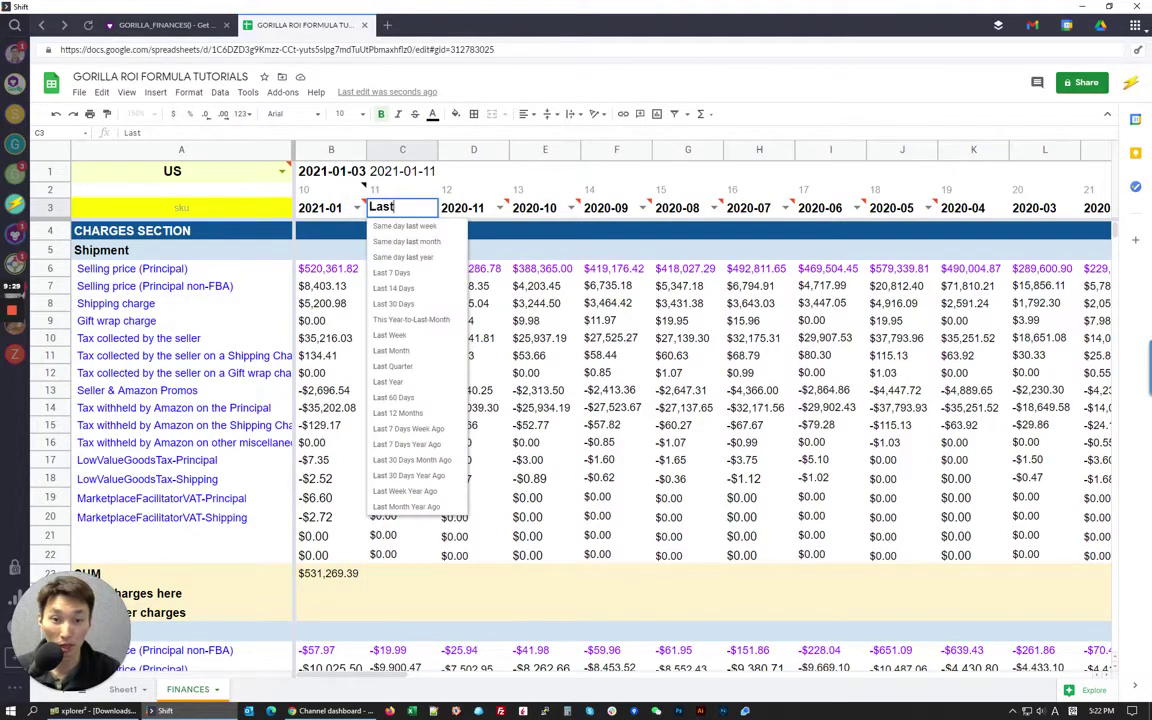
{"action": "type", "text": " Year"}
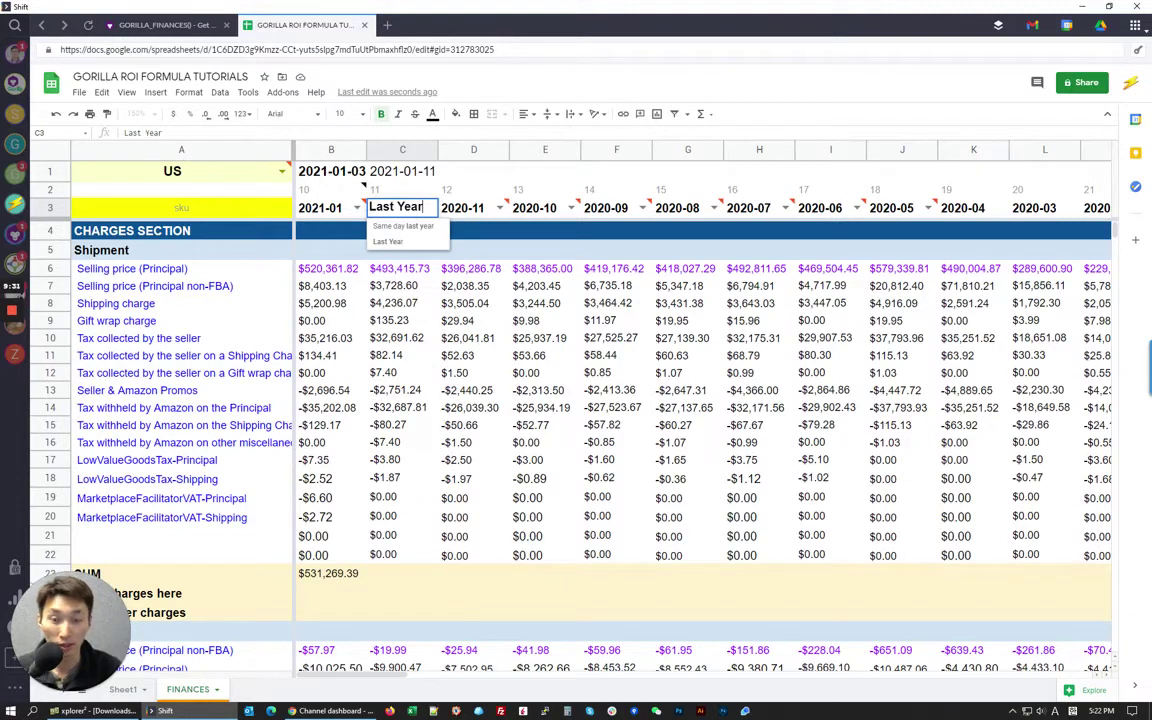
{"action": "left_click", "coordinate": [404, 246]}
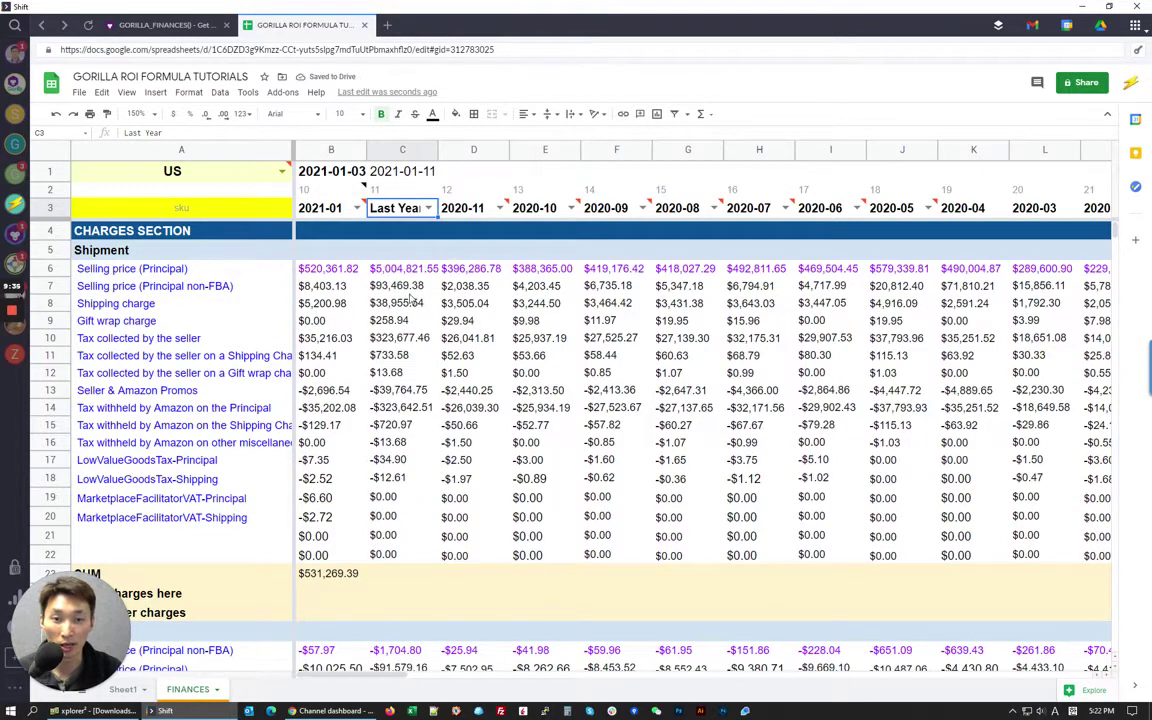
- Set the period in cell C3 to This year
{"action": "key", "text": "Down"}
{"action": "key", "text": "Down"}
{"action": "key", "text": "Down"}
{"action": "double_click", "coordinate": [393, 207]}
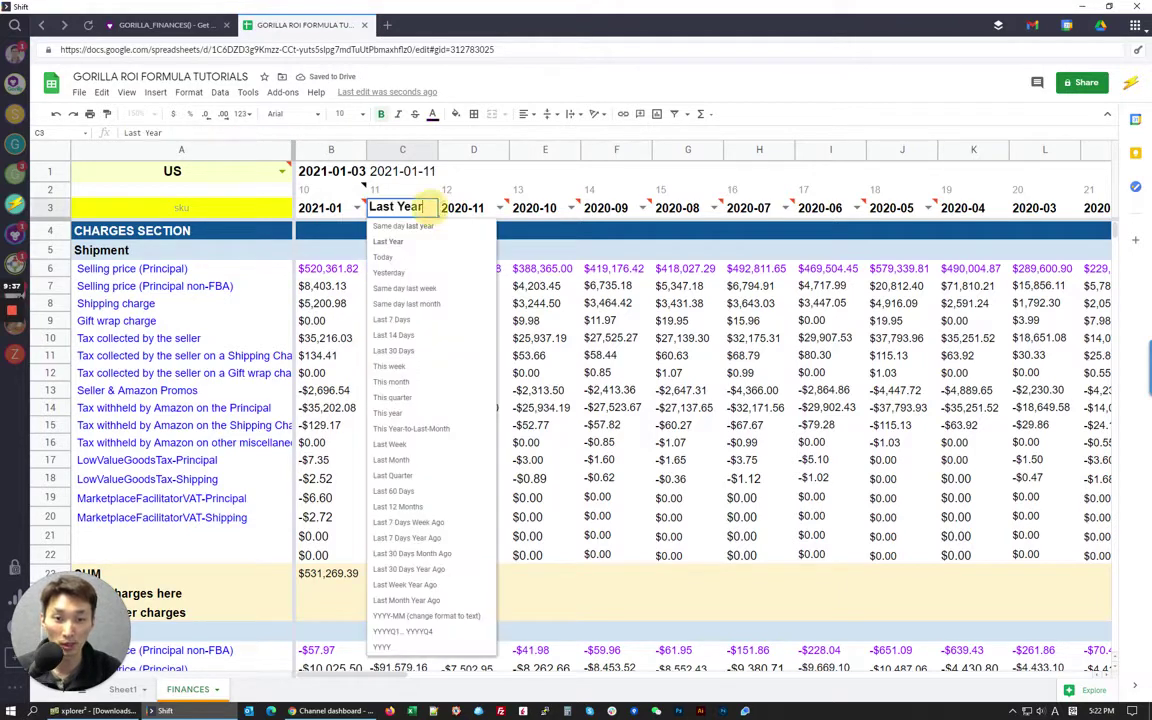
{"action": "key", "text": "ctrl+a"}
{"action": "type", "text": "this year"}
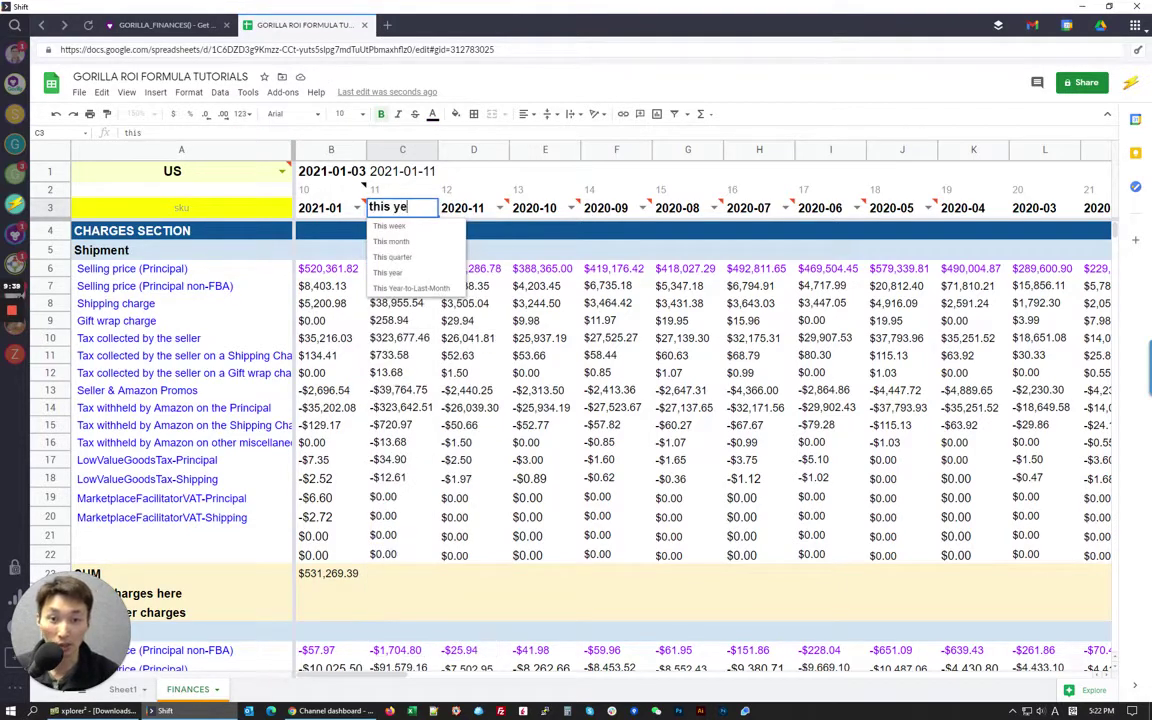
{"action": "left_click", "coordinate": [386, 227]}
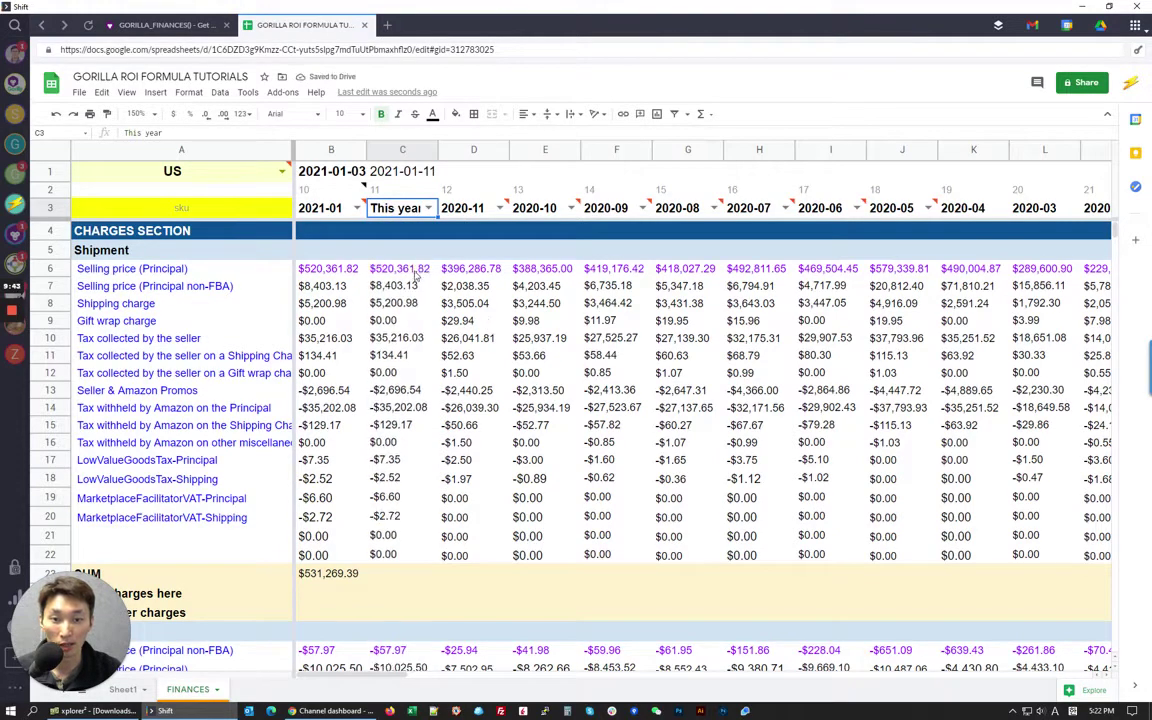
- Review the column values from the Shipment section through the Refund and Chargeback sections
{"action": "left_click", "coordinate": [607, 459]}
{"action": "scroll", "coordinate": [420, 385], "scroll_direction": "down", "scroll_amount": 3}
{"action": "scroll", "coordinate": [400, 380], "scroll_direction": "up", "scroll_amount": 3}
{"action": "left_click", "coordinate": [405, 272]}
{"action": "scroll", "coordinate": [411, 284], "scroll_direction": "down", "scroll_amount": 6}
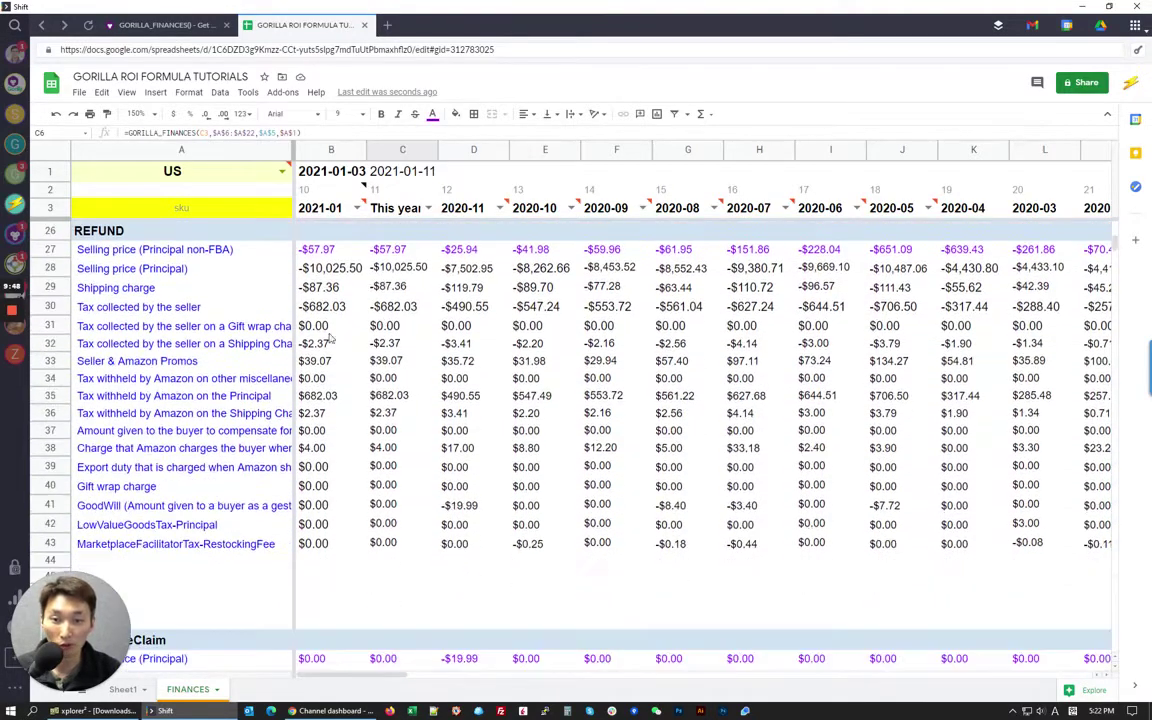
{"action": "left_click", "coordinate": [375, 249]}
{"action": "scroll", "coordinate": [470, 425], "scroll_direction": "down", "scroll_amount": 5}
{"action": "left_click_drag", "start_coordinate": [120, 347], "coordinate": [752, 455]}
{"action": "scroll", "coordinate": [200, 380], "scroll_direction": "down", "scroll_amount": 5}
{"action": "left_click_drag", "start_coordinate": [90, 290], "coordinate": [485, 316]}
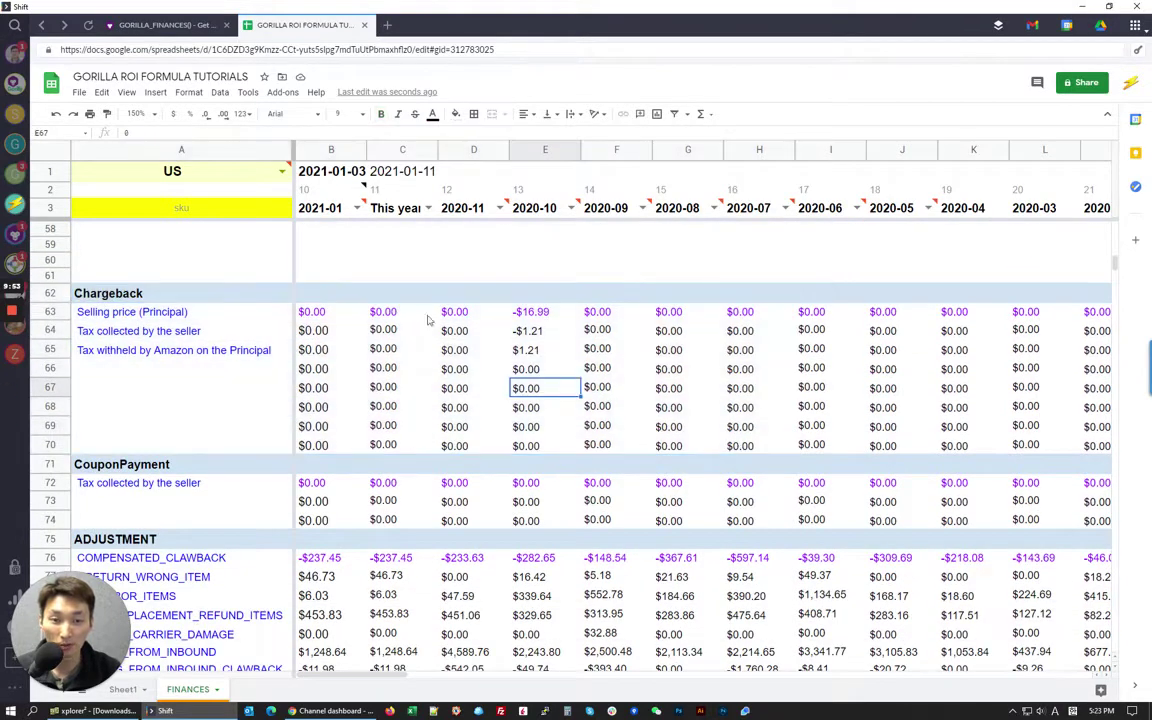
- Inspect the period, type, event and marketplace references in the Chargeback formula in C63
{"action": "left_click", "coordinate": [405, 312]}
{"action": "key", "text": "Return"}
{"action": "scroll", "coordinate": [440, 360], "scroll_direction": "up", "scroll_amount": 1}
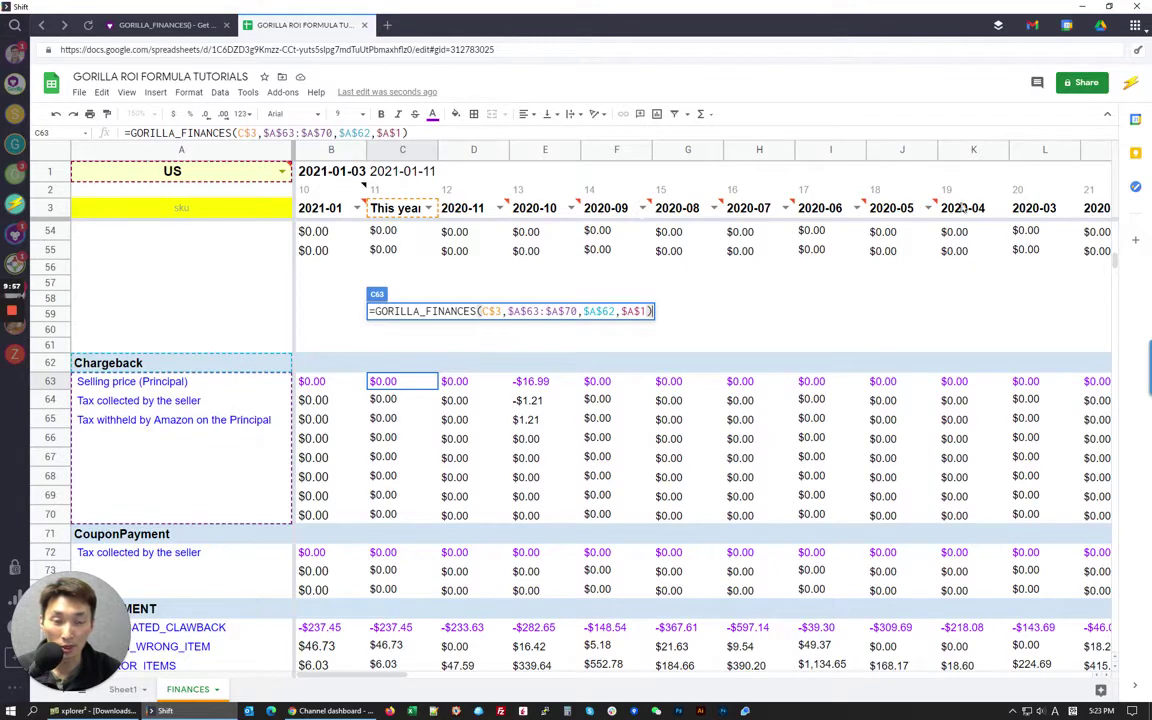
{"action": "key", "text": "Escape"}
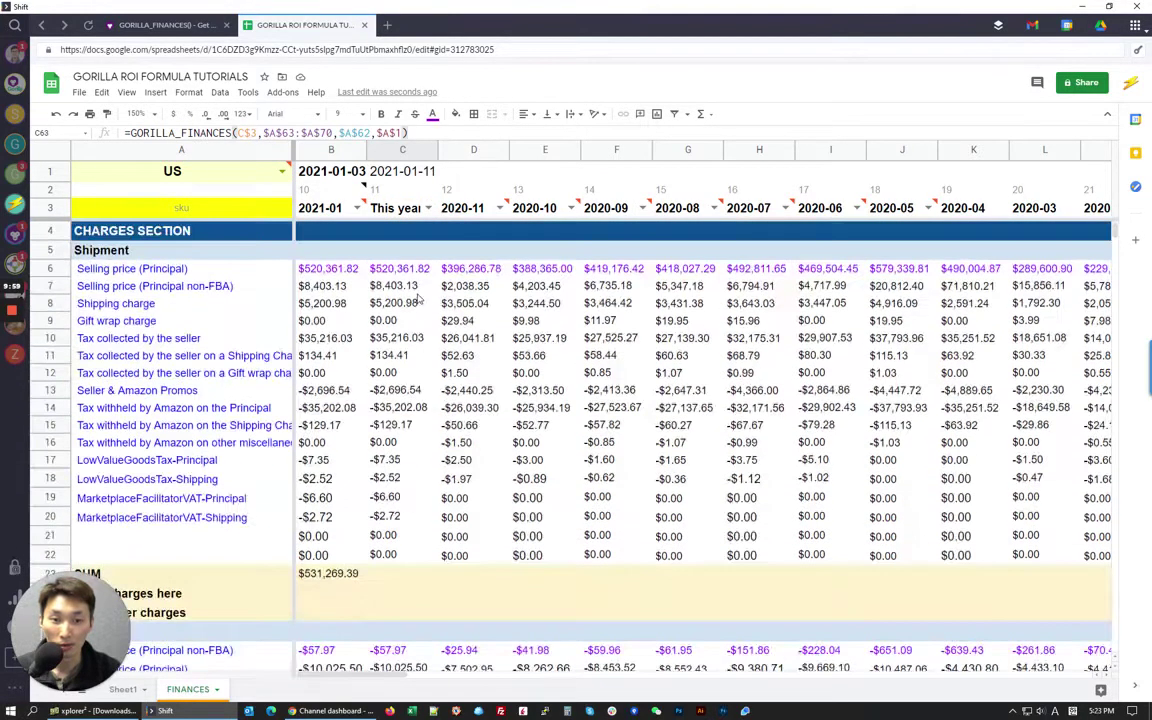
- Review the Shipment results in C6:C21 and the sections below down to Chargeback, CouponPayment and Adjustment
{"action": "left_click", "coordinate": [400, 300]}
{"action": "left_click_drag", "start_coordinate": [392, 268], "coordinate": [411, 540]}
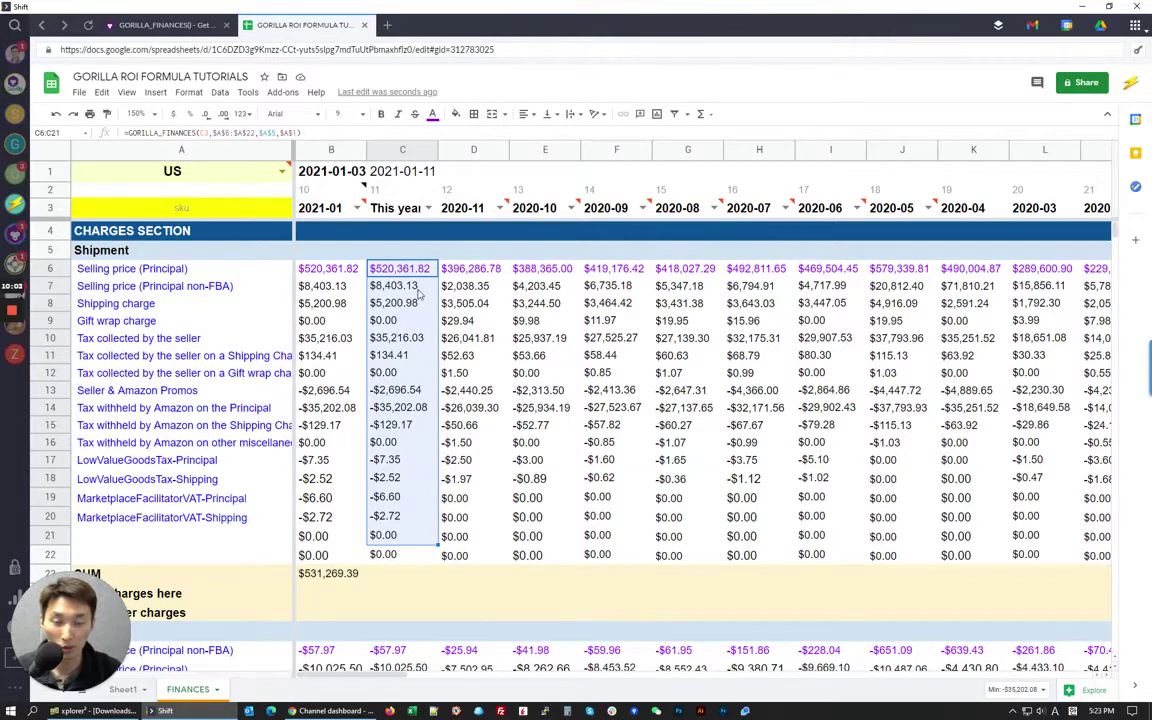
{"action": "left_click", "coordinate": [385, 373]}
{"action": "scroll", "coordinate": [468, 381], "scroll_direction": "down", "scroll_amount": 5}
{"action": "scroll", "coordinate": [470, 385], "scroll_direction": "down", "scroll_amount": 5}
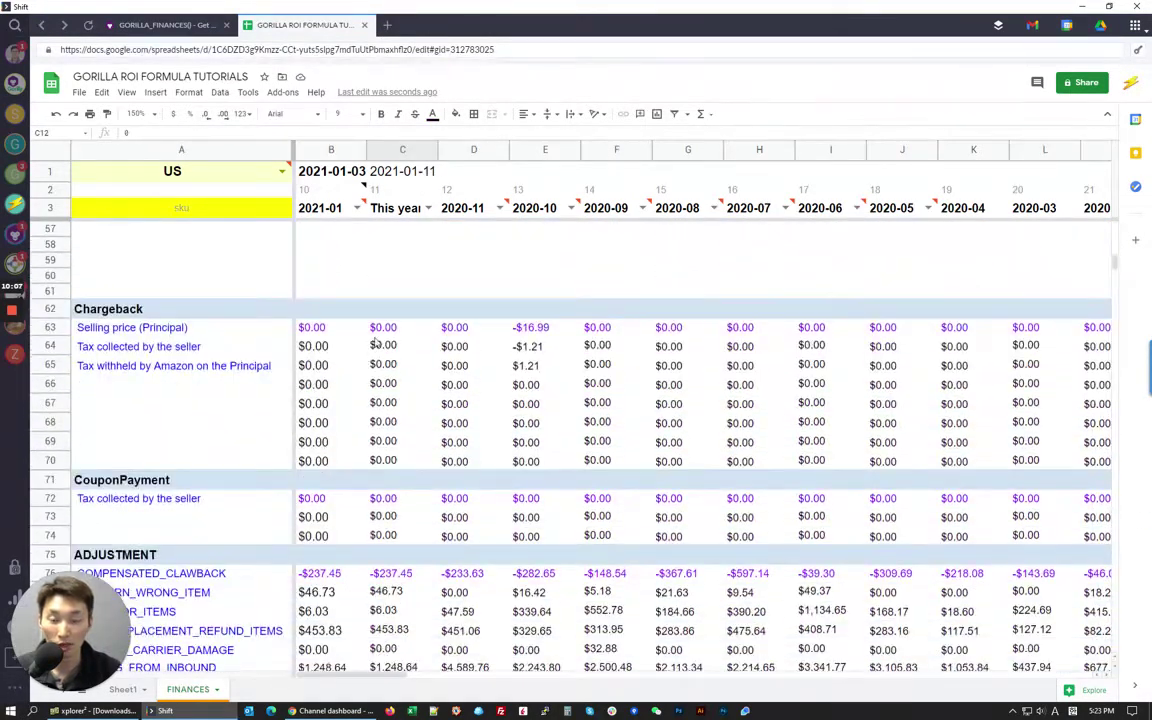
- Set the period in cell C3 to last year
{"action": "scroll", "coordinate": [411, 350], "scroll_direction": "down", "scroll_amount": 2}
{"action": "left_click_drag", "start_coordinate": [395, 343], "coordinate": [400, 561]}
{"action": "left_click", "coordinate": [398, 345]}
{"action": "double_click", "coordinate": [386, 205]}
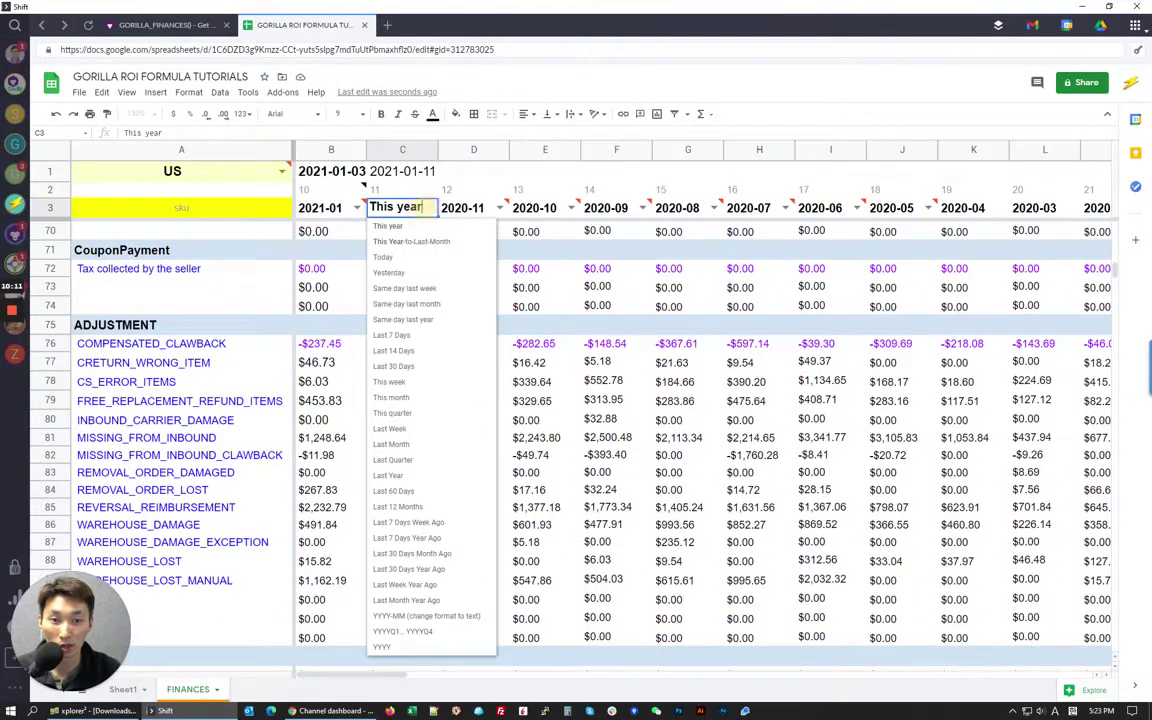
{"action": "key", "text": "ctrl+a"}
{"action": "type", "text": "last year"}
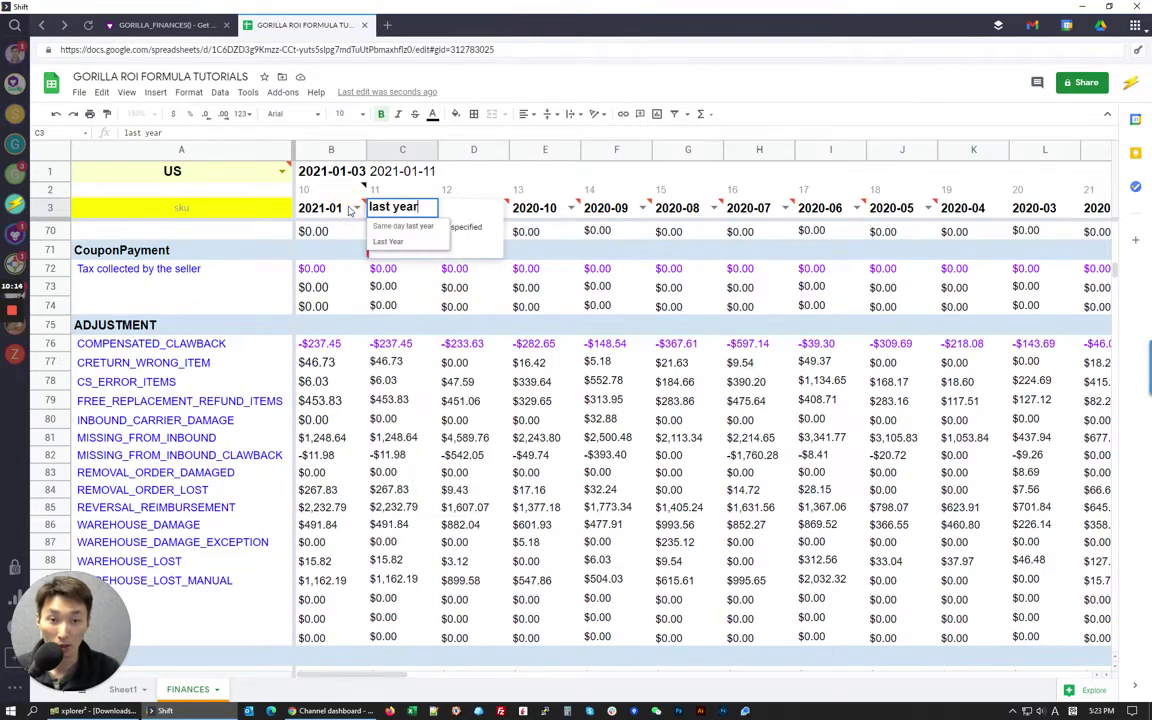
{"action": "key", "text": "Return"}
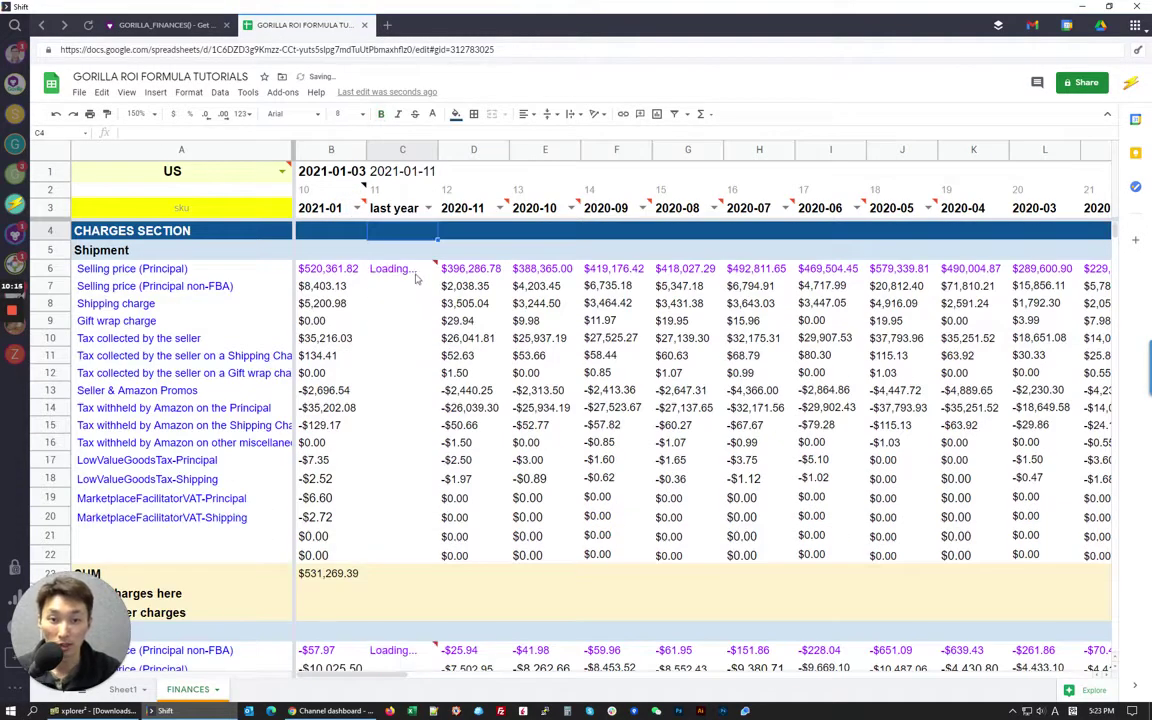
- Review the last year column from the Shipment charges through the Fees section down to Other
{"action": "scroll", "coordinate": [433, 380], "scroll_direction": "down", "scroll_amount": 5}
{"action": "scroll", "coordinate": [433, 380], "scroll_direction": "down", "scroll_amount": 10}
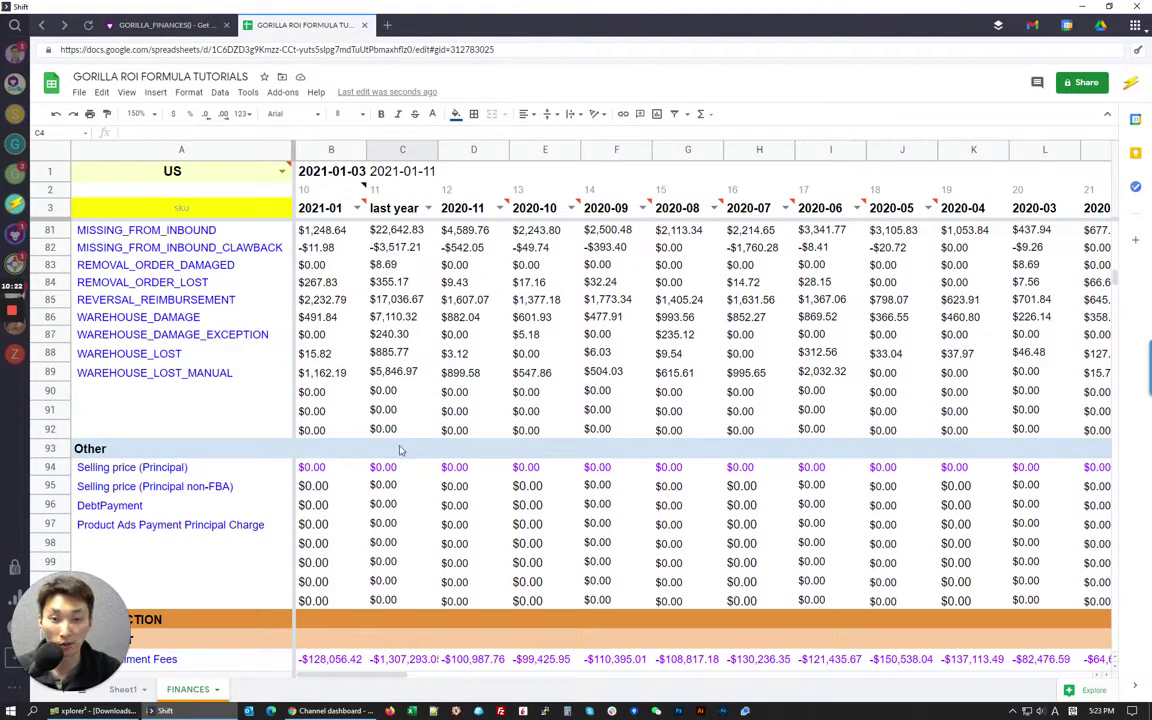
{"action": "scroll", "coordinate": [428, 393], "scroll_direction": "down", "scroll_amount": 5}
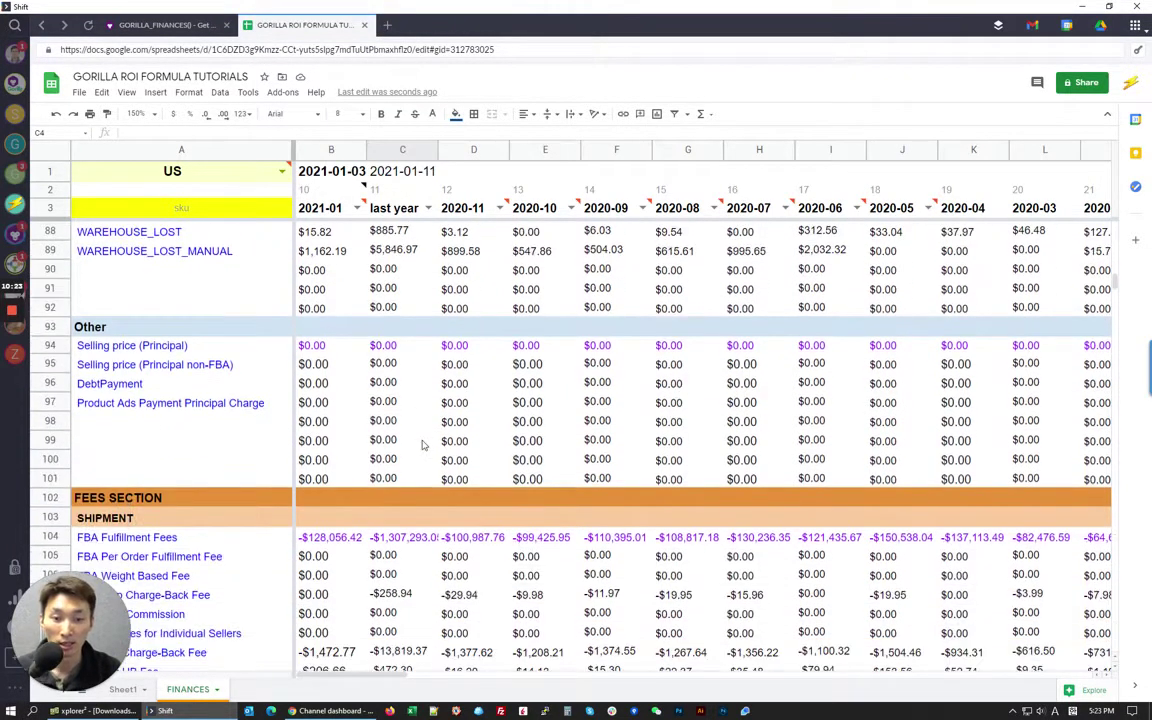
{"action": "left_click", "coordinate": [403, 368]}
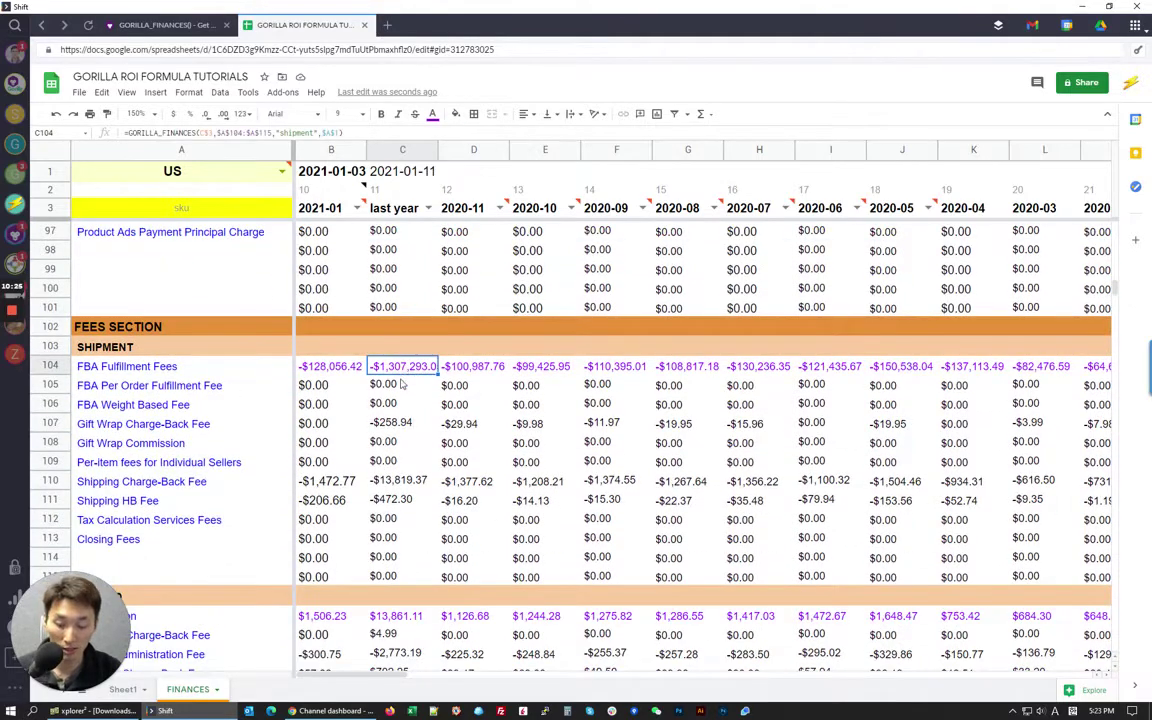
{"action": "key", "text": "Return"}
{"action": "scroll", "coordinate": [364, 435], "scroll_direction": "down", "scroll_amount": 1}
{"action": "scroll", "coordinate": [383, 440], "scroll_direction": "down", "scroll_amount": 3}
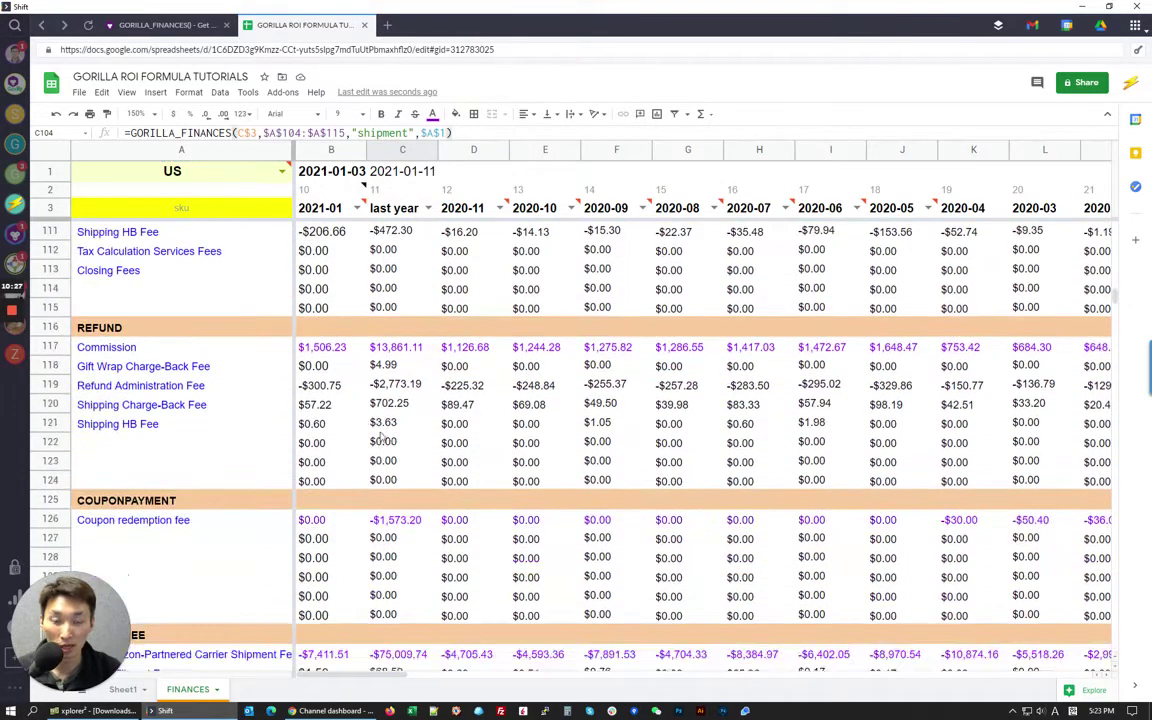
{"action": "scroll", "coordinate": [385, 448], "scroll_direction": "down", "scroll_amount": 3}
{"action": "scroll", "coordinate": [388, 455], "scroll_direction": "down", "scroll_amount": 6}
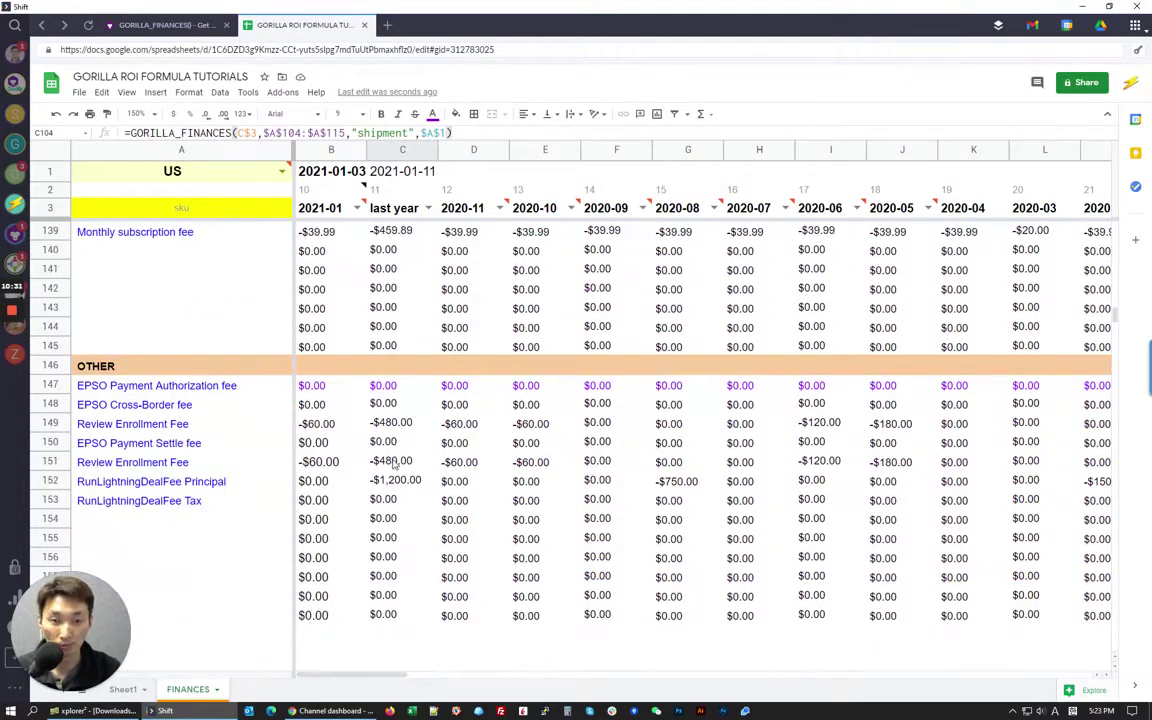
{"action": "scroll", "coordinate": [393, 462], "scroll_direction": "up", "scroll_amount": 20}
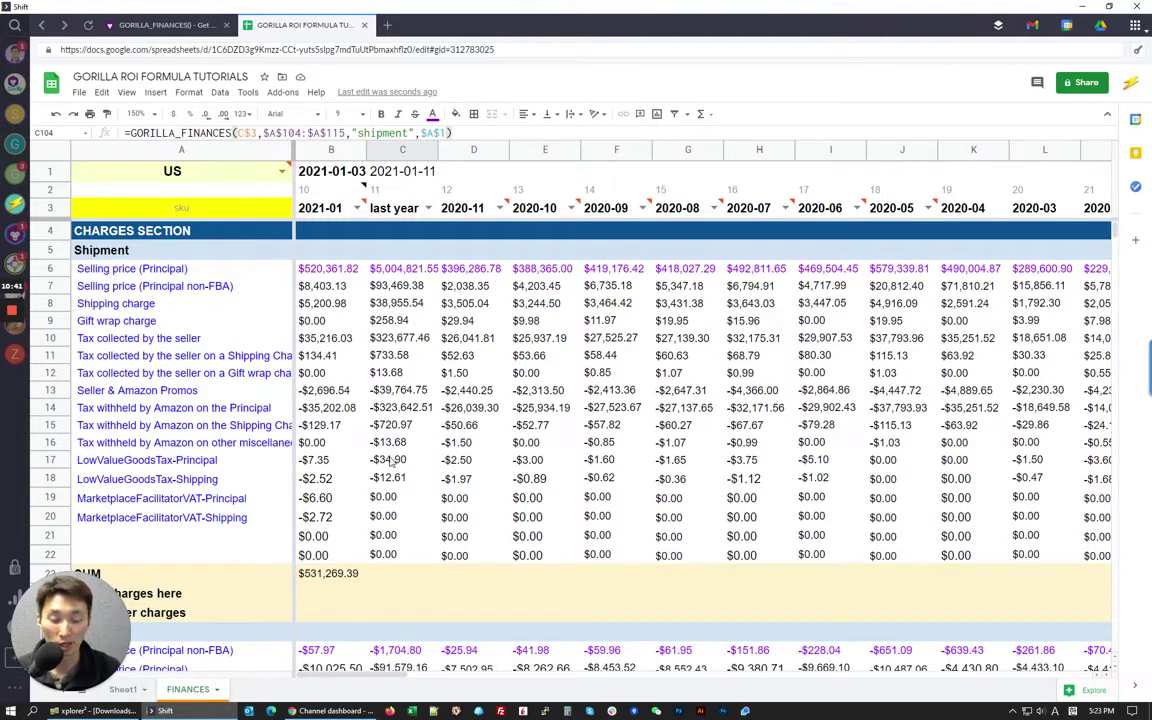
- Inspect the Shipment formula in C6 and examine the charge rows down to the Refund section
{"action": "left_click", "coordinate": [433, 272]}
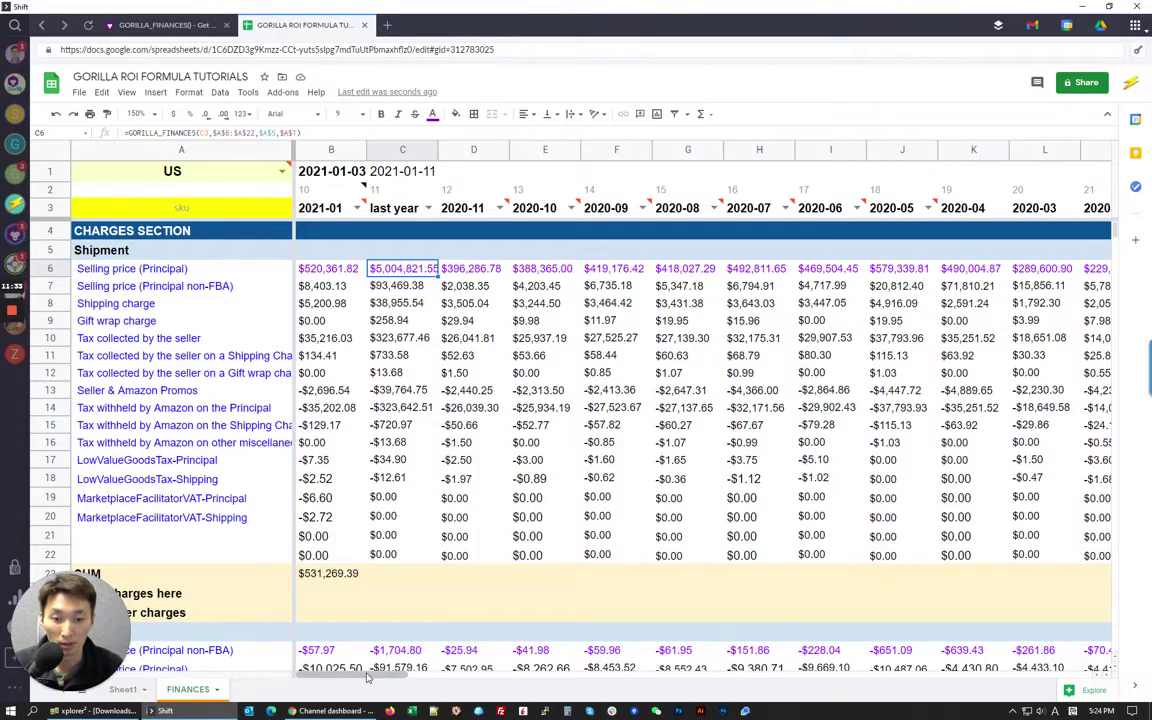
{"action": "left_click_drag", "start_coordinate": [522, 675], "coordinate": [373, 675]}
{"action": "scroll", "coordinate": [476, 514], "scroll_direction": "down", "scroll_amount": 10}
{"action": "scroll", "coordinate": [400, 560], "scroll_direction": "up", "scroll_amount": 8}
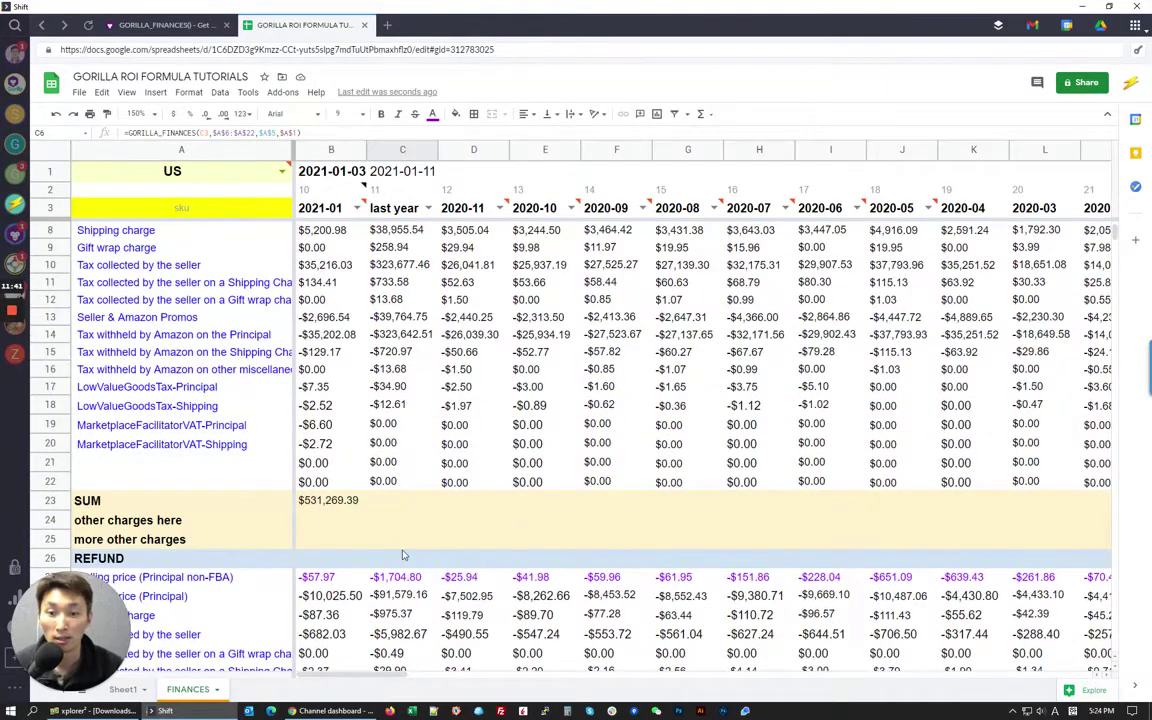
{"action": "scroll", "coordinate": [369, 523], "scroll_direction": "up", "scroll_amount": 2}
{"action": "scroll", "coordinate": [366, 517], "scroll_direction": "down", "scroll_amount": 1}
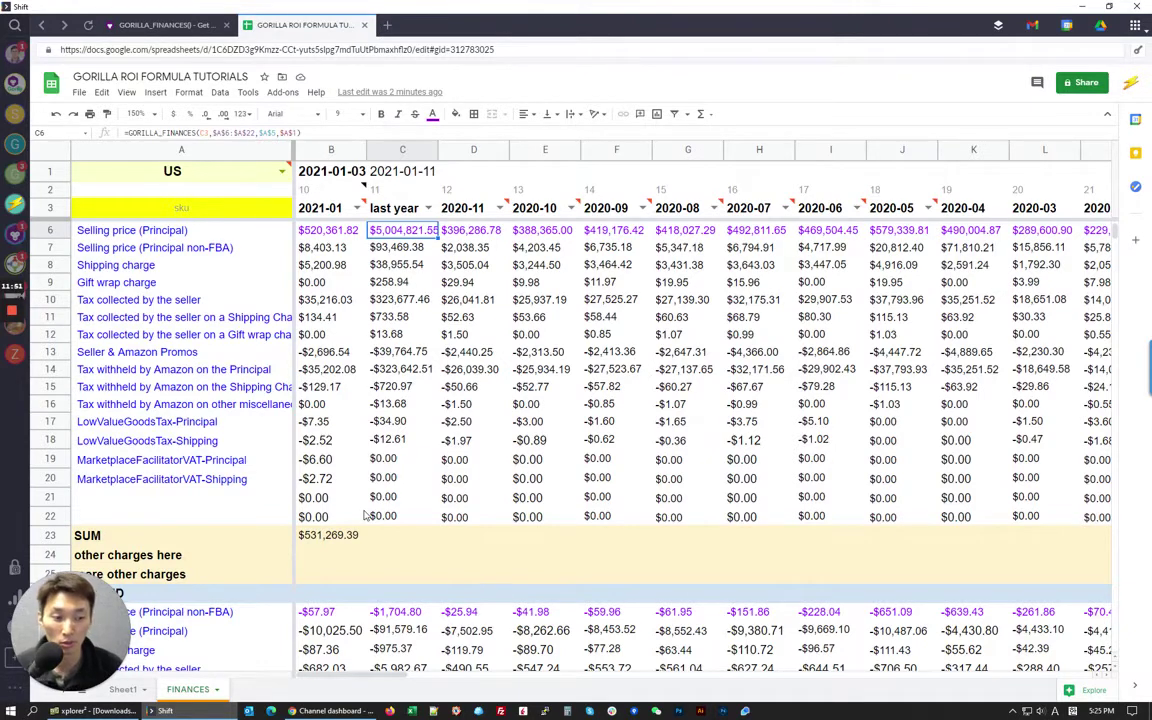
{"action": "left_click", "coordinate": [408, 390]}
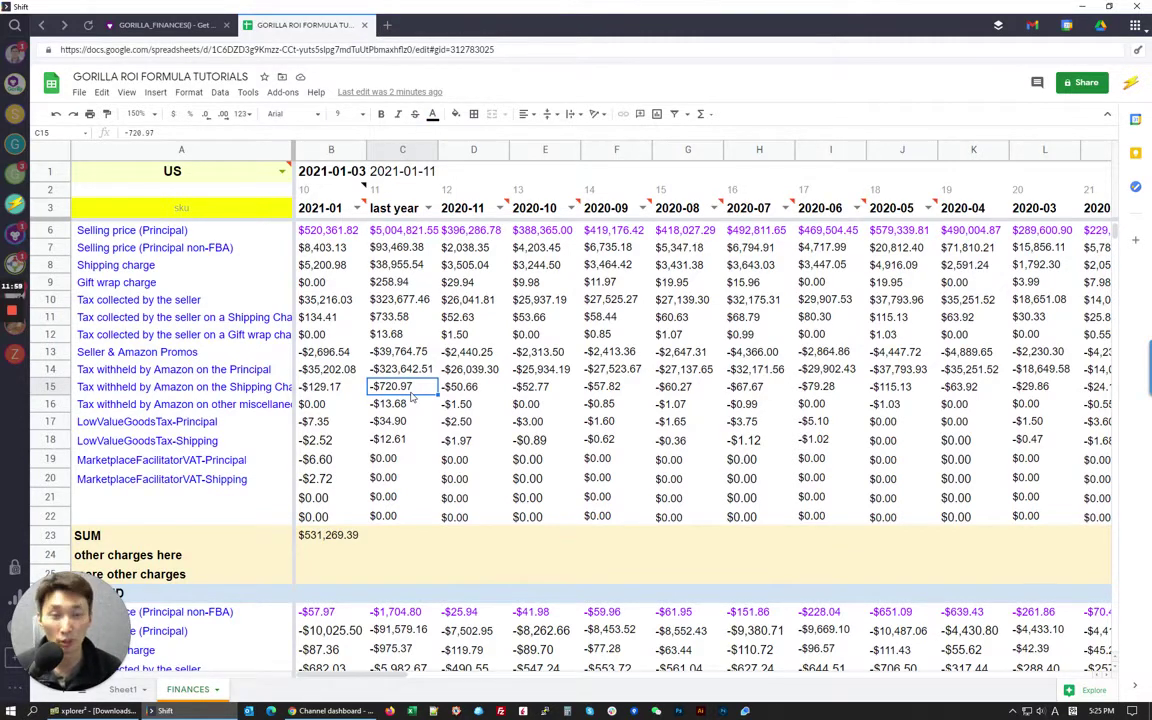
- Delete rows 23 to 25 holding SUM, other charges here and more other charges above the REFUND section
{"action": "scroll", "coordinate": [405, 380], "scroll_direction": "down", "scroll_amount": 2}
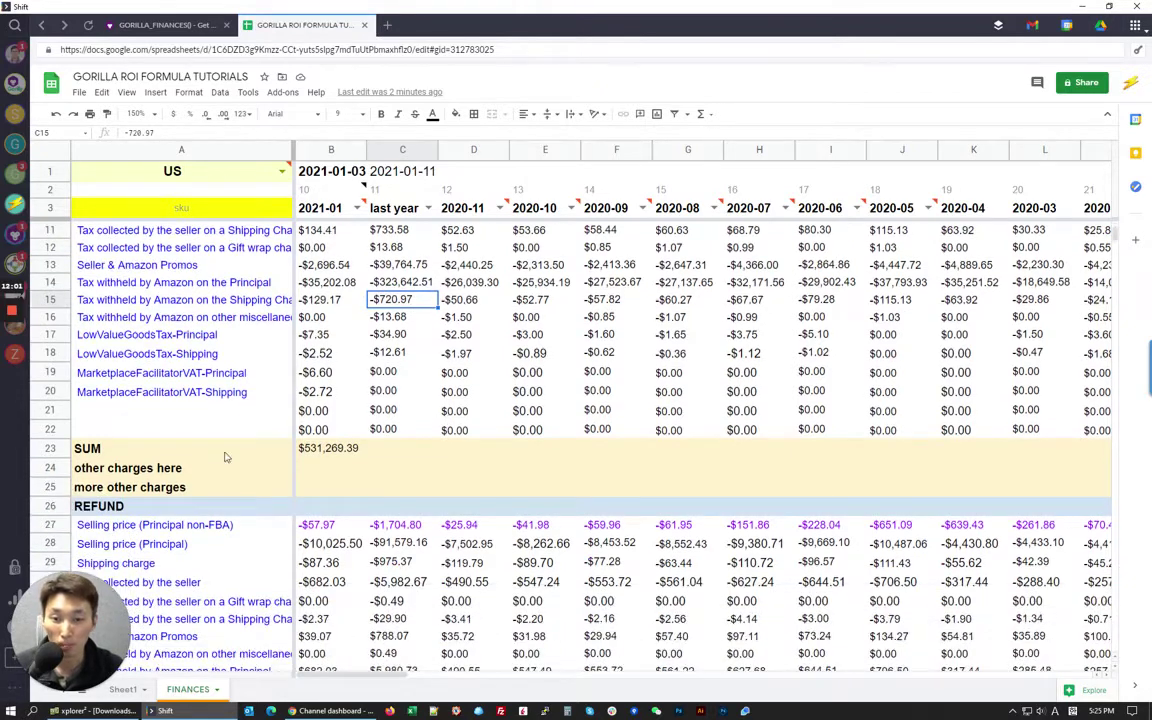
{"action": "left_click", "coordinate": [49, 449]}
{"action": "left_click_drag", "start_coordinate": [49, 449], "coordinate": [50, 485]}
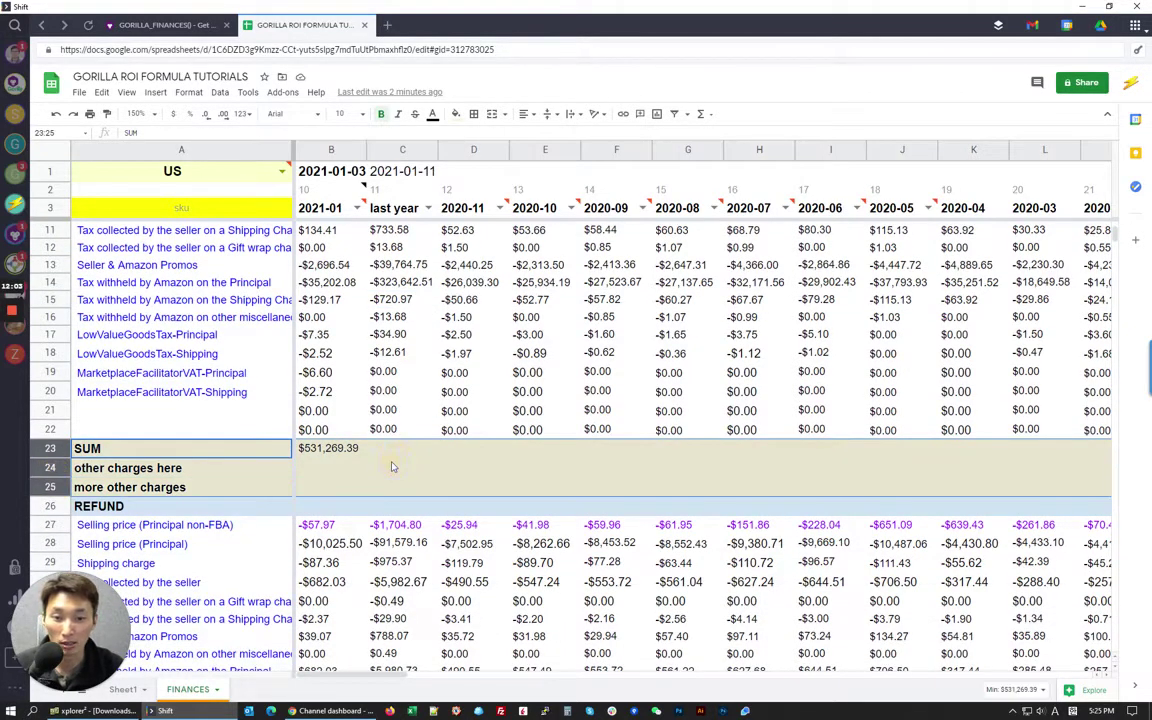
{"action": "right_click", "coordinate": [54, 466]}
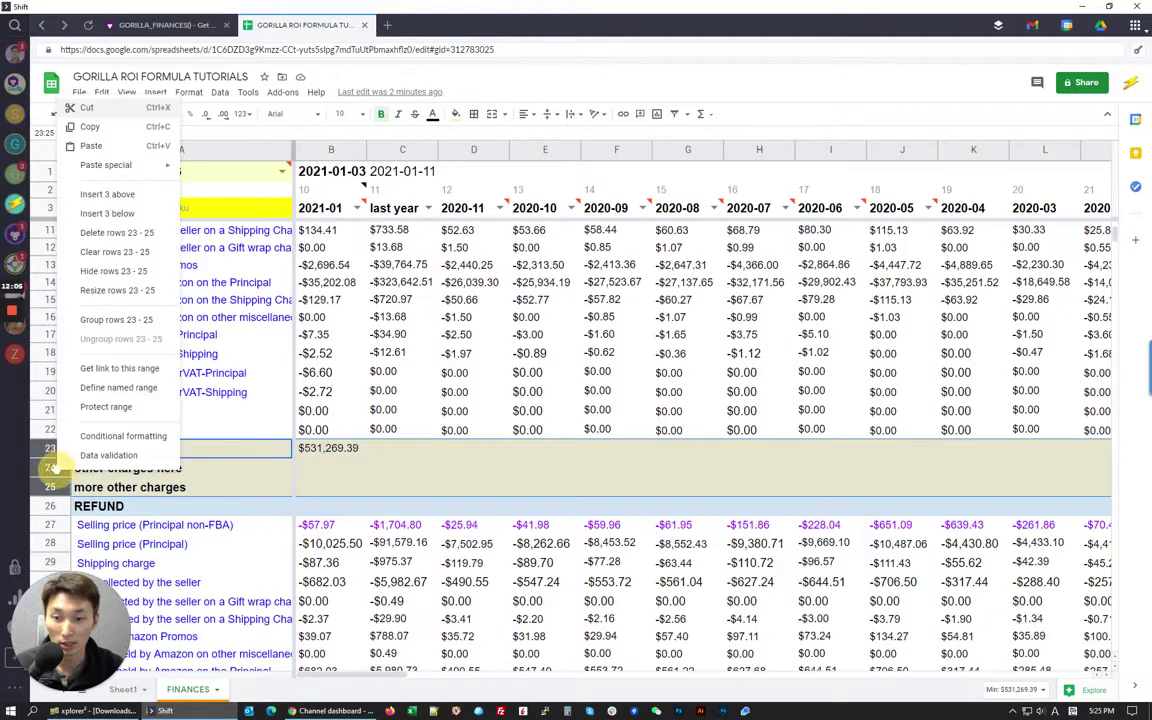
{"action": "left_click", "coordinate": [147, 232]}
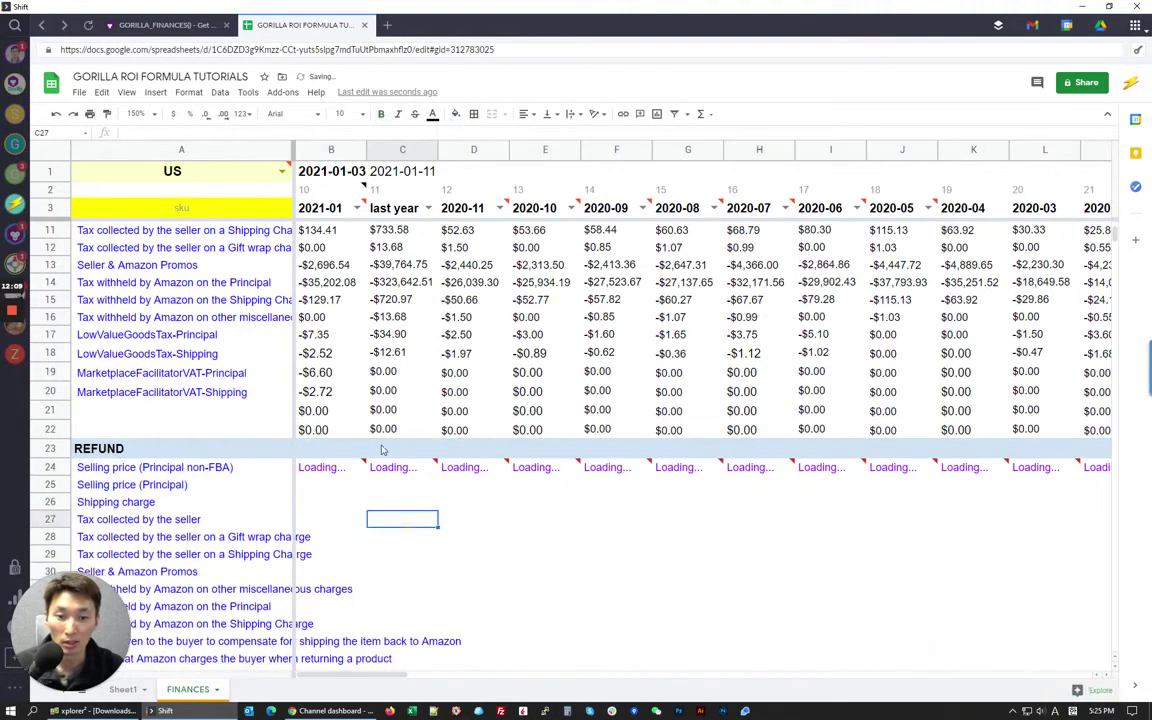
- Check the Refund formula references in C24 and the recalculated values across all sections down to the end of the fees
{"action": "scroll", "coordinate": [465, 571], "scroll_direction": "down", "scroll_amount": 2}
{"action": "left_click_drag", "start_coordinate": [322, 346], "coordinate": [765, 360]}
{"action": "left_click", "coordinate": [403, 415]}
{"action": "left_click", "coordinate": [403, 345]}
{"action": "scroll", "coordinate": [268, 440], "scroll_direction": "up", "scroll_amount": 2}
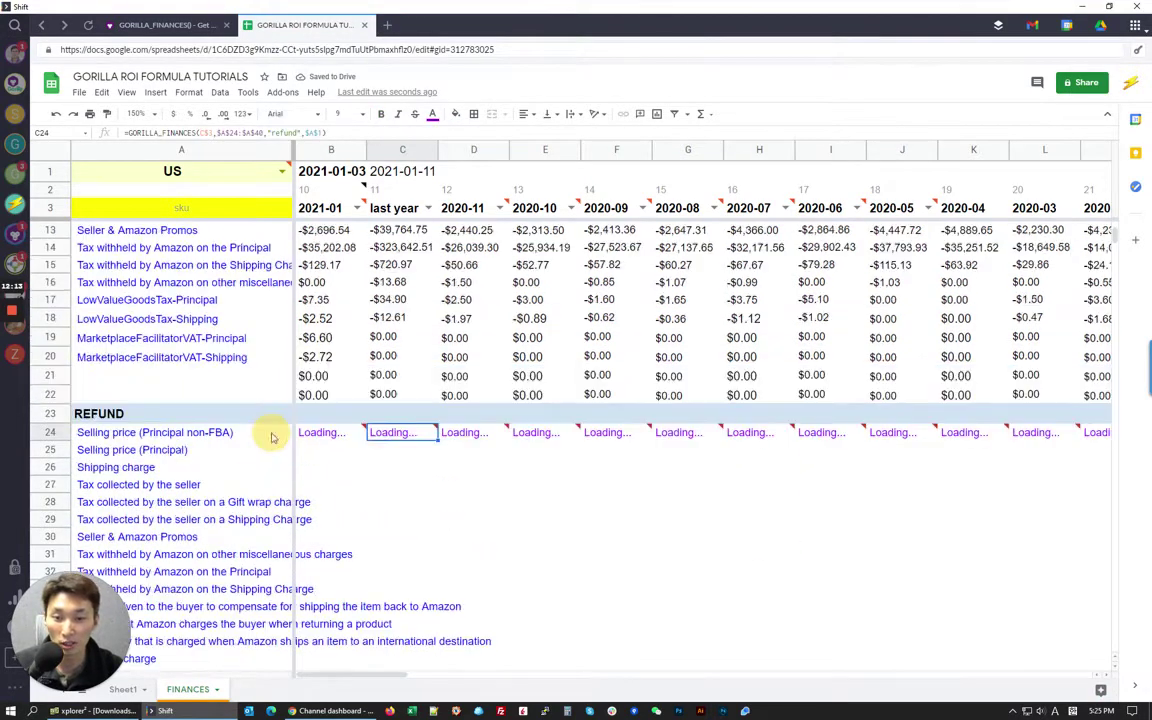
{"action": "left_click", "coordinate": [145, 467]}
{"action": "scroll", "coordinate": [153, 481], "scroll_direction": "down", "scroll_amount": 1}
{"action": "scroll", "coordinate": [153, 481], "scroll_direction": "down", "scroll_amount": 2}
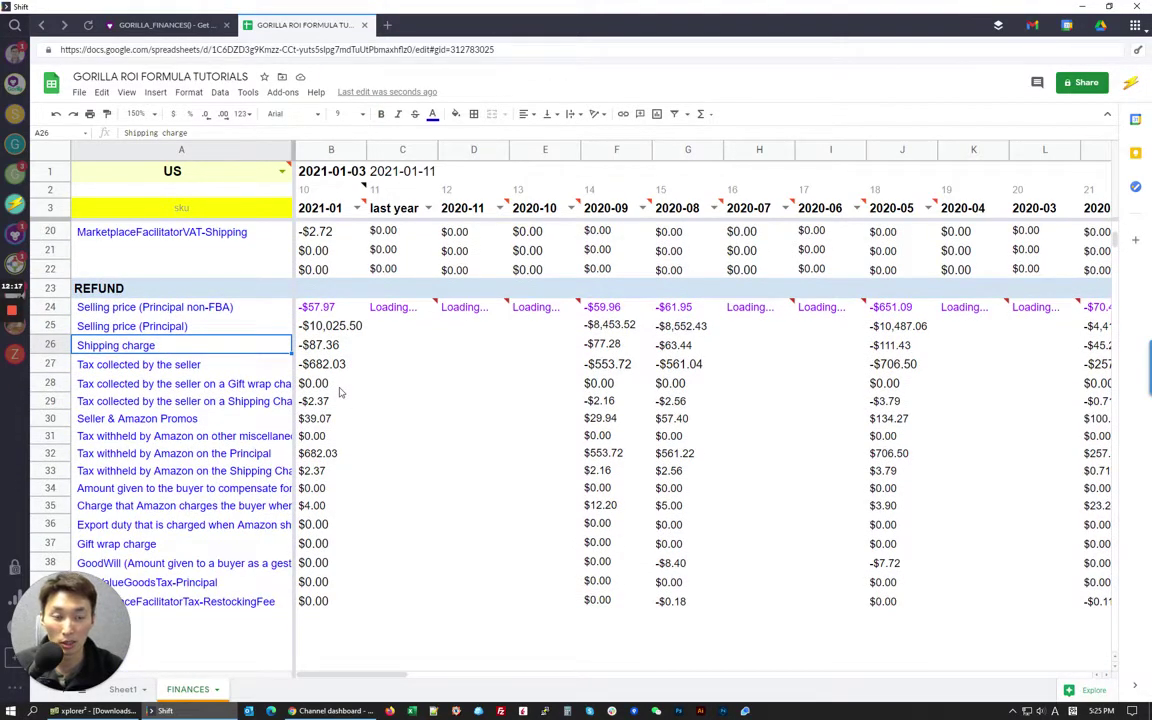
{"action": "scroll", "coordinate": [378, 411], "scroll_direction": "down", "scroll_amount": 20}
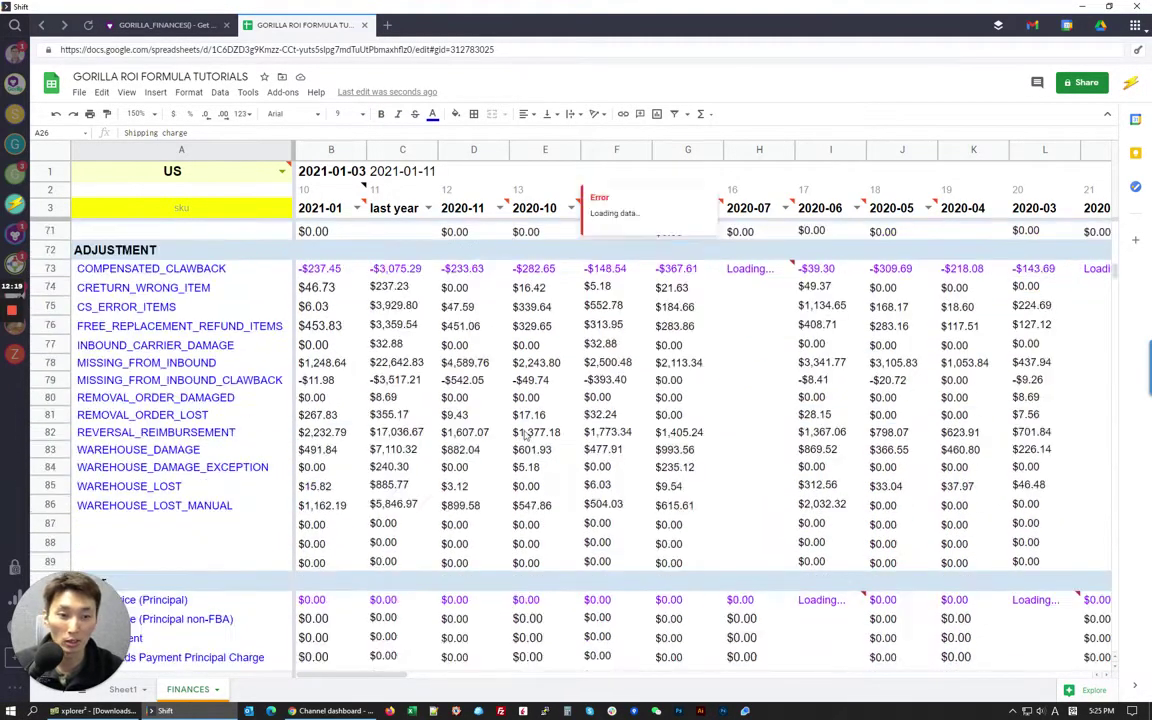
{"action": "scroll", "coordinate": [525, 437], "scroll_direction": "down", "scroll_amount": 20}
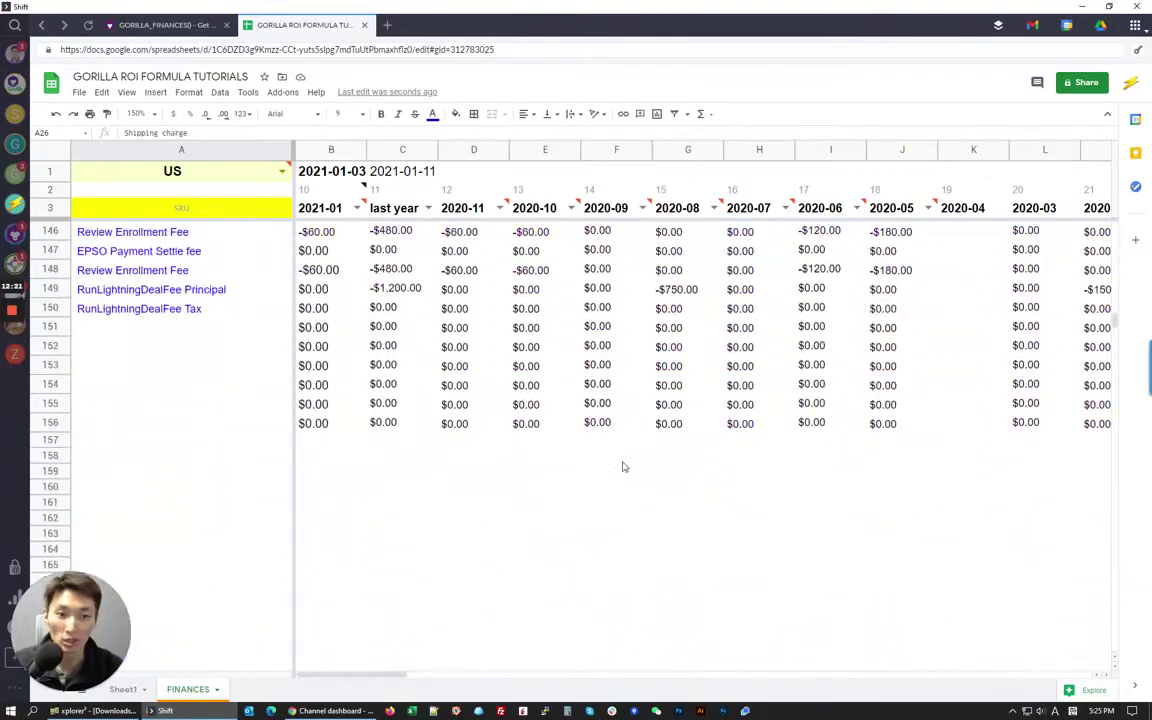
{"action": "scroll", "coordinate": [622, 466], "scroll_direction": "up", "scroll_amount": 20}
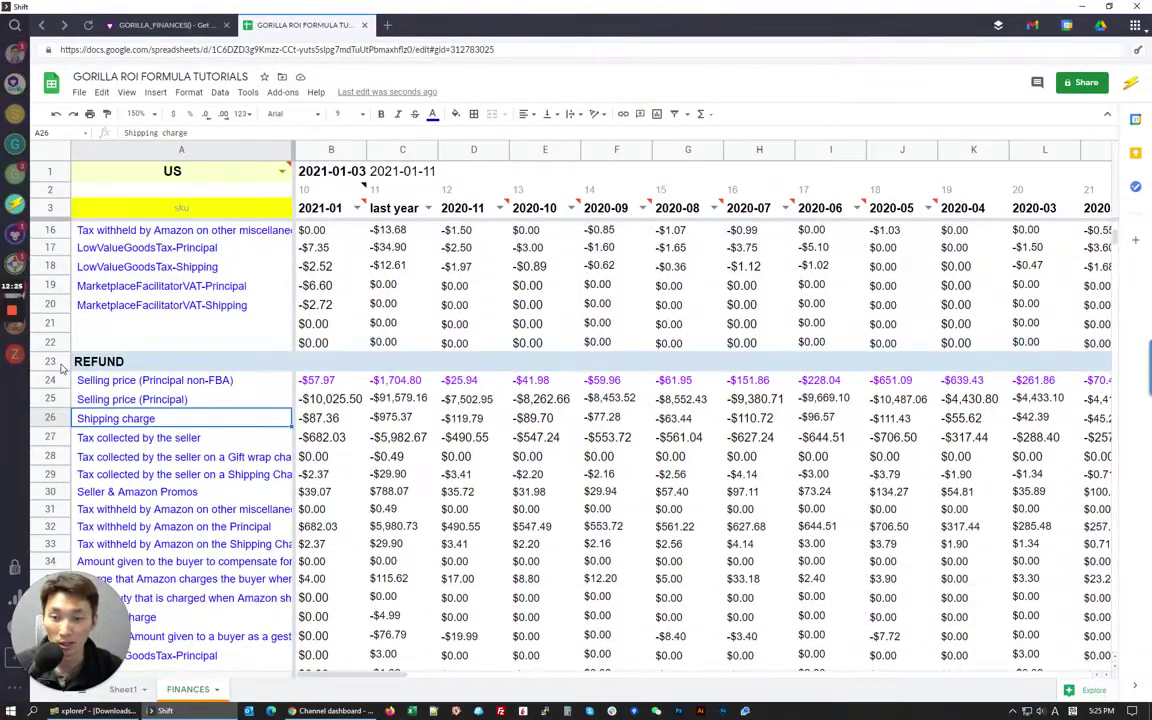
- Insert three blank rows above the REFUND heading and fill them with light yellow
{"action": "left_click_drag", "start_coordinate": [50, 361], "coordinate": [50, 396]}
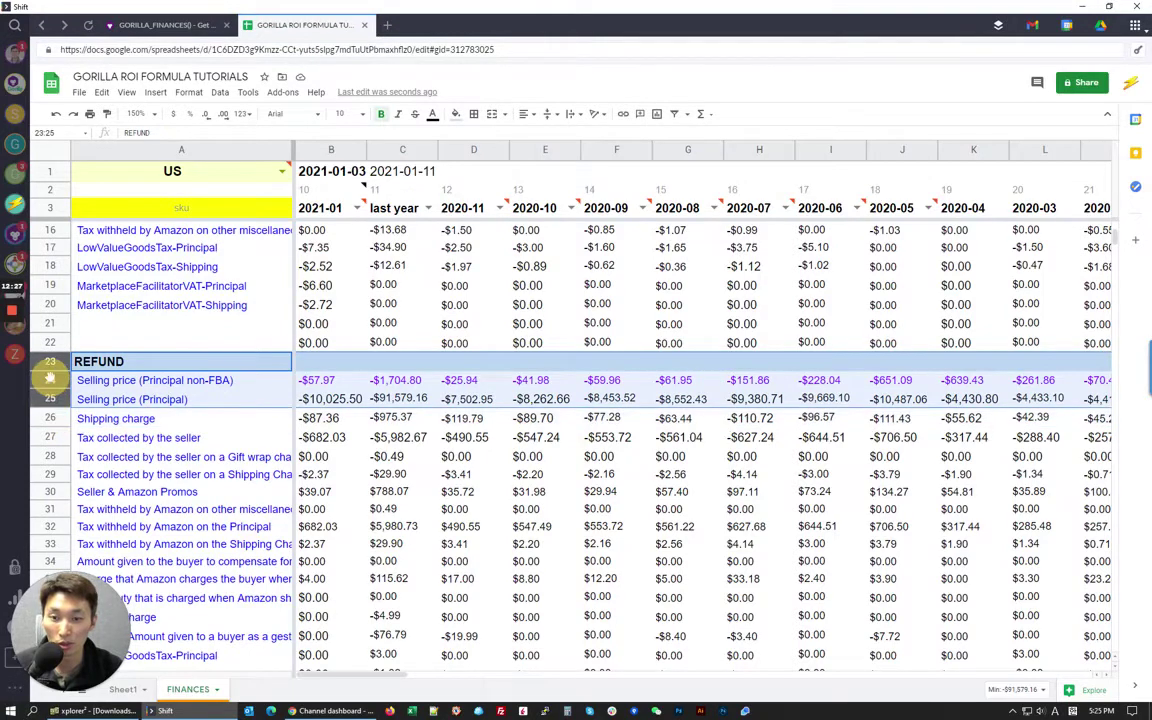
{"action": "right_click", "coordinate": [50, 378]}
{"action": "left_click", "coordinate": [108, 424]}
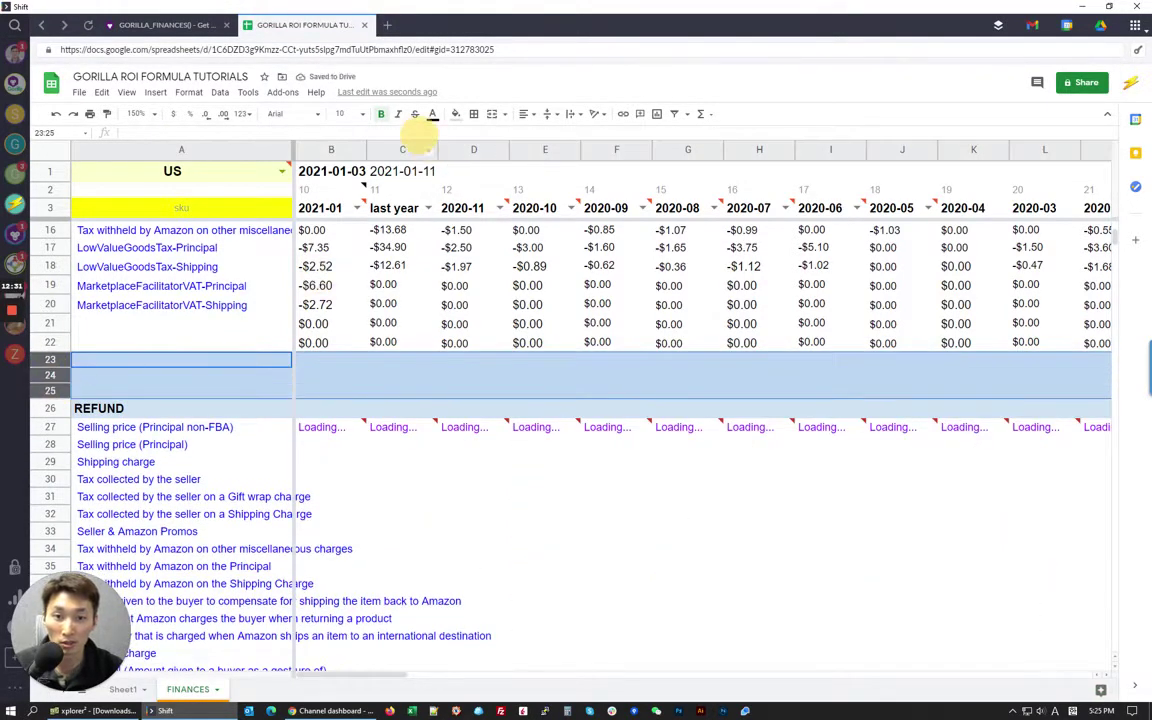
{"action": "left_click", "coordinate": [456, 114]}
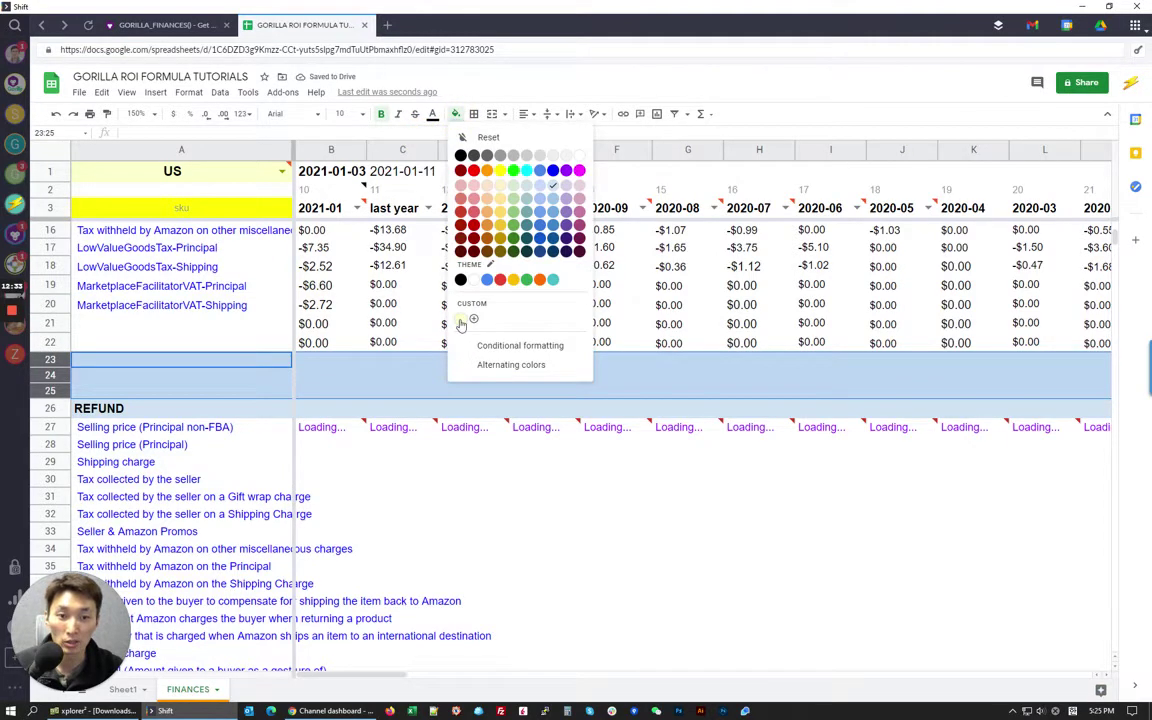
{"action": "left_click", "coordinate": [500, 186]}
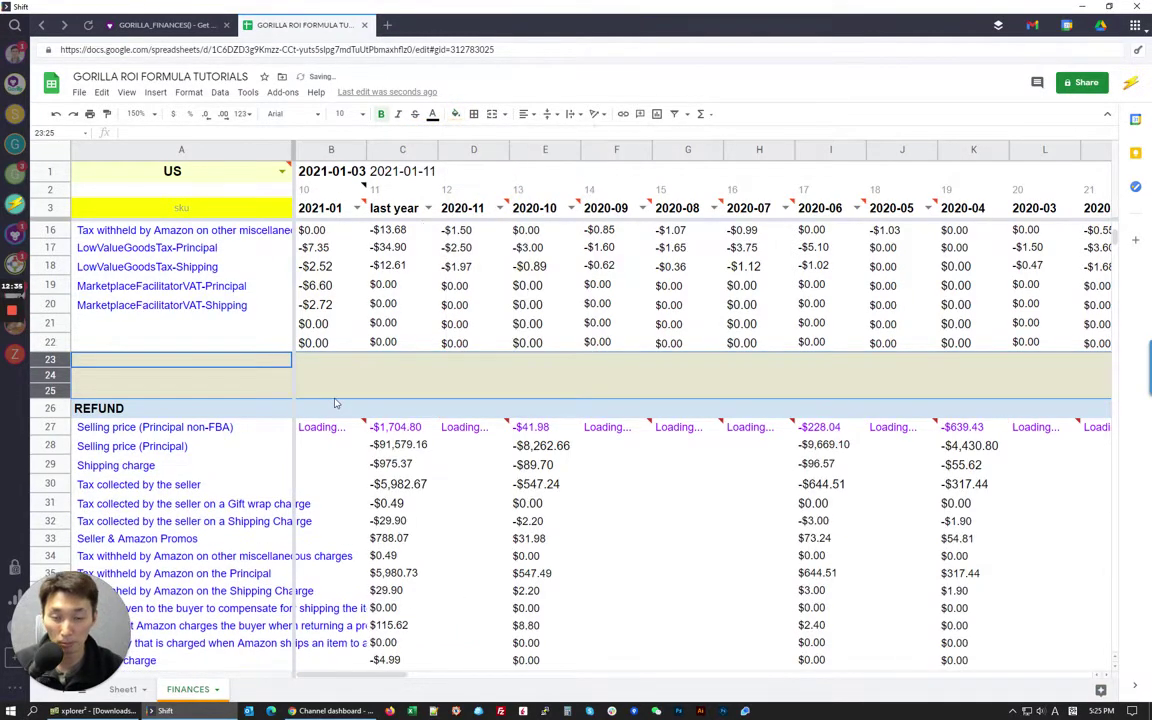
- Change the text colour of the new rows 23 to 25 to blue
{"action": "left_click", "coordinate": [330, 360]}
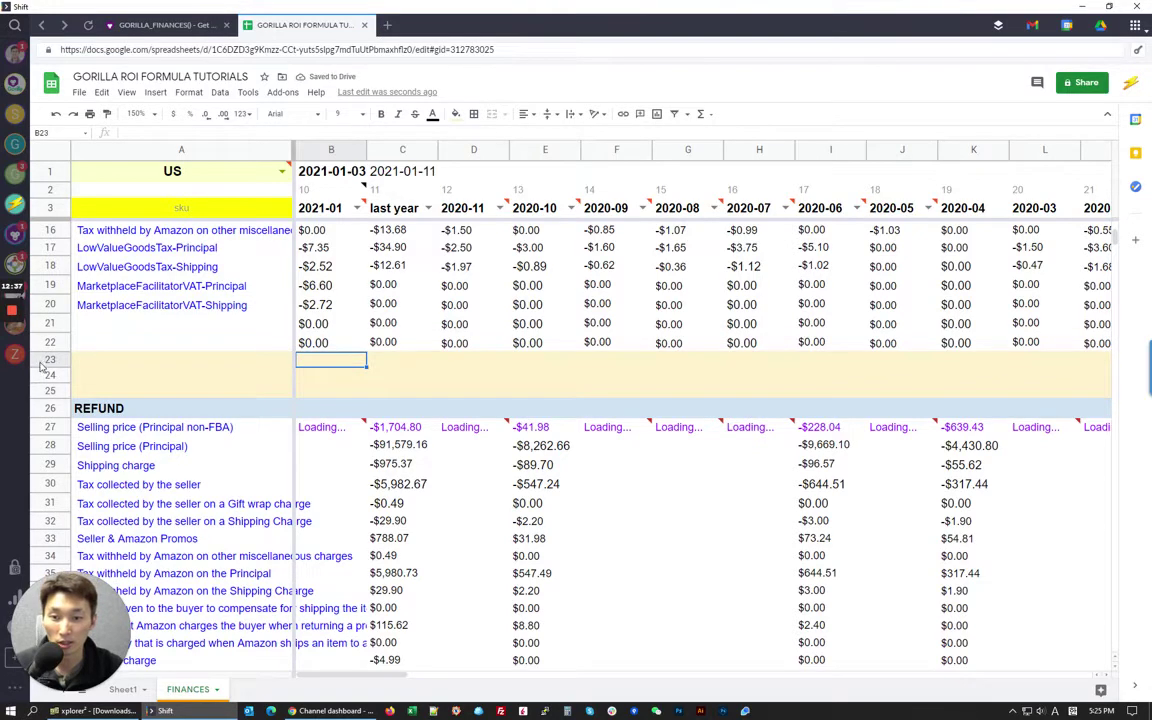
{"action": "left_click_drag", "start_coordinate": [42, 362], "coordinate": [44, 390]}
{"action": "left_click", "coordinate": [432, 114]}
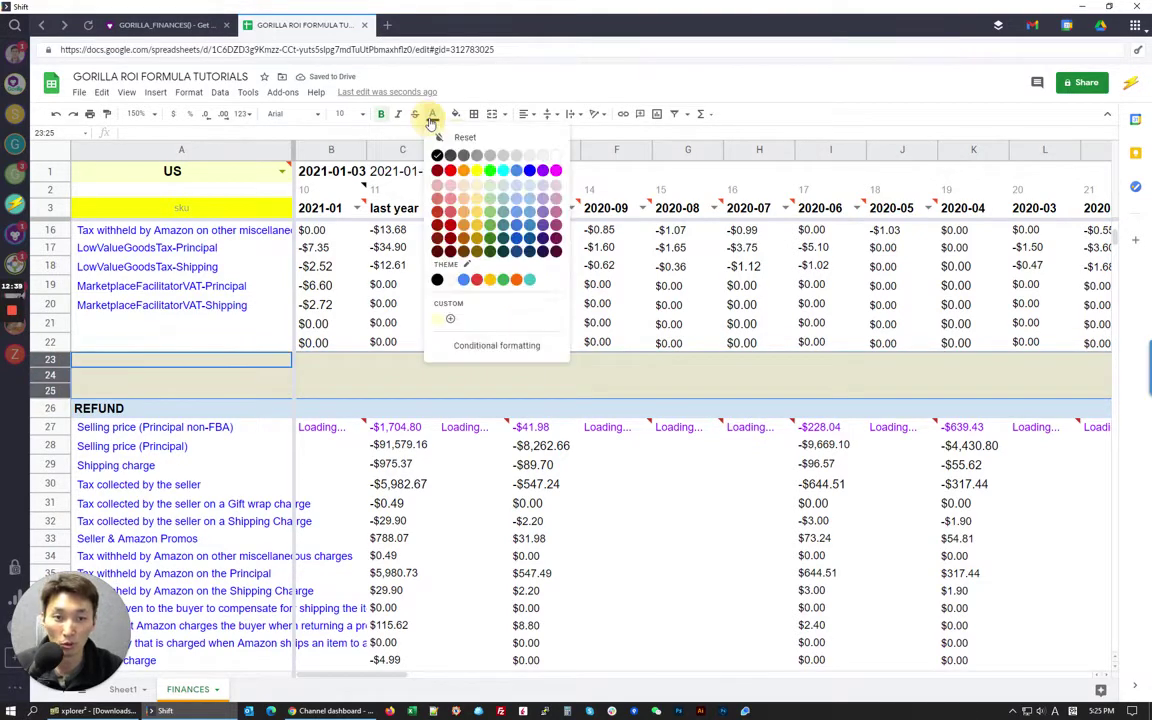
{"action": "left_click", "coordinate": [470, 155]}
- Label the new rows SUM, expense 1 and expense cogs in cells A23 to A25
{"action": "left_click", "coordinate": [228, 358]}
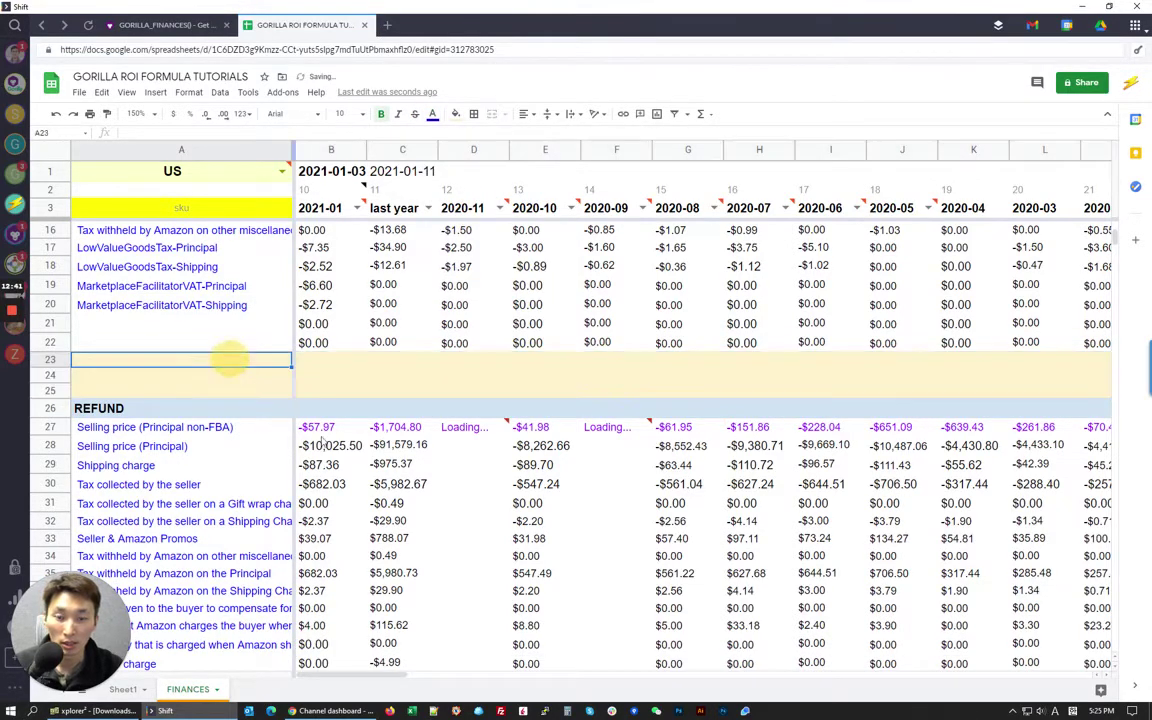
{"action": "scroll", "coordinate": [318, 443], "scroll_direction": "up", "scroll_amount": 5}
{"action": "type", "text": "SUM"}
{"action": "key", "text": "Return"}
{"action": "type", "text": "expense `1"}
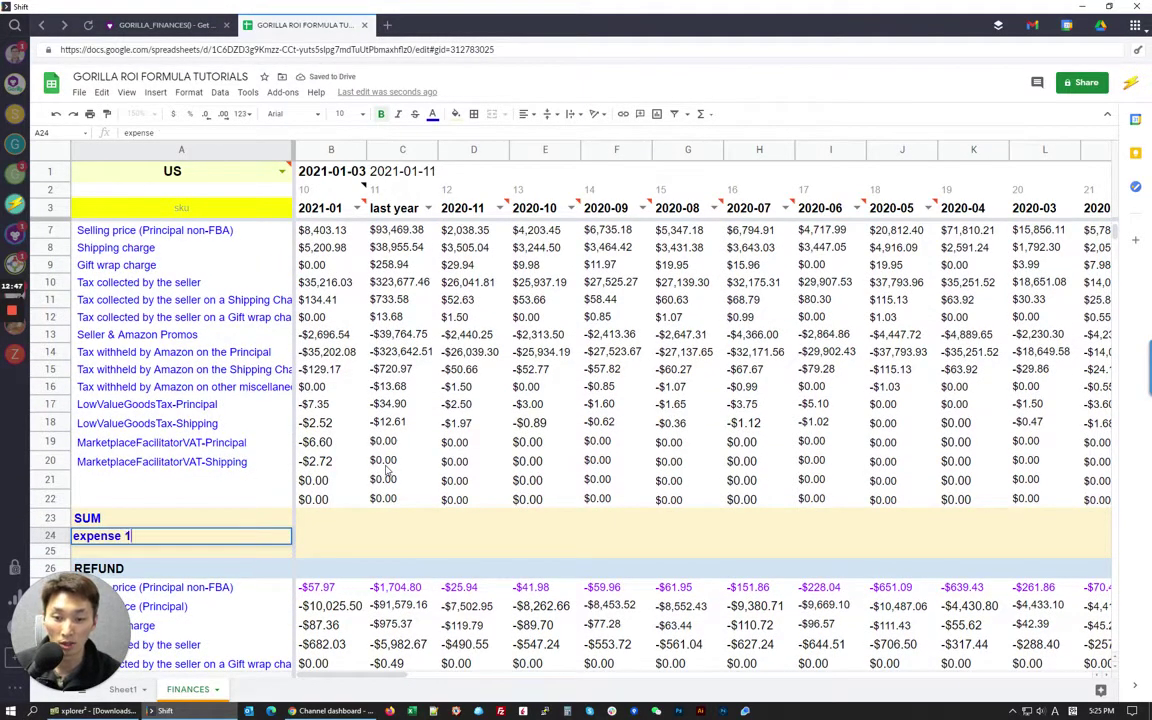
{"action": "key", "text": "Return"}
{"action": "type", "text": "expen"}
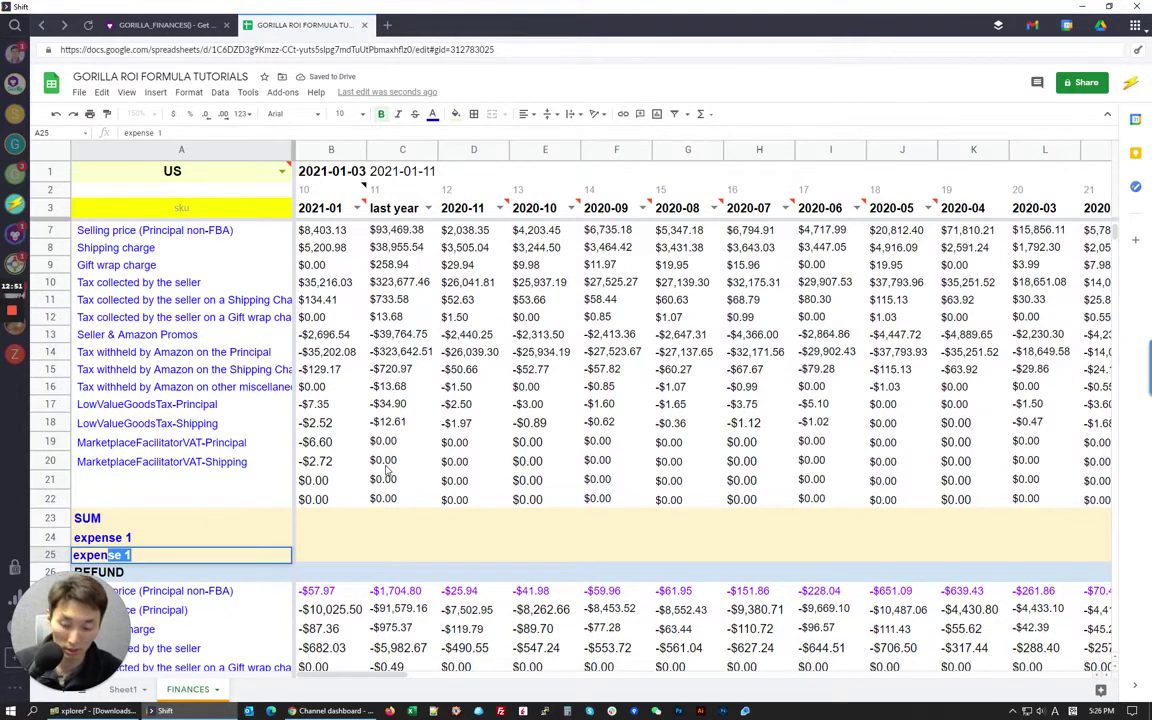
{"action": "type", "text": "se cogs"}
{"action": "key", "text": "Return"}
{"action": "key", "text": "Up"}
{"action": "key", "text": "Up"}
{"action": "scroll", "coordinate": [401, 458], "scroll_direction": "down", "scroll_amount": 1}
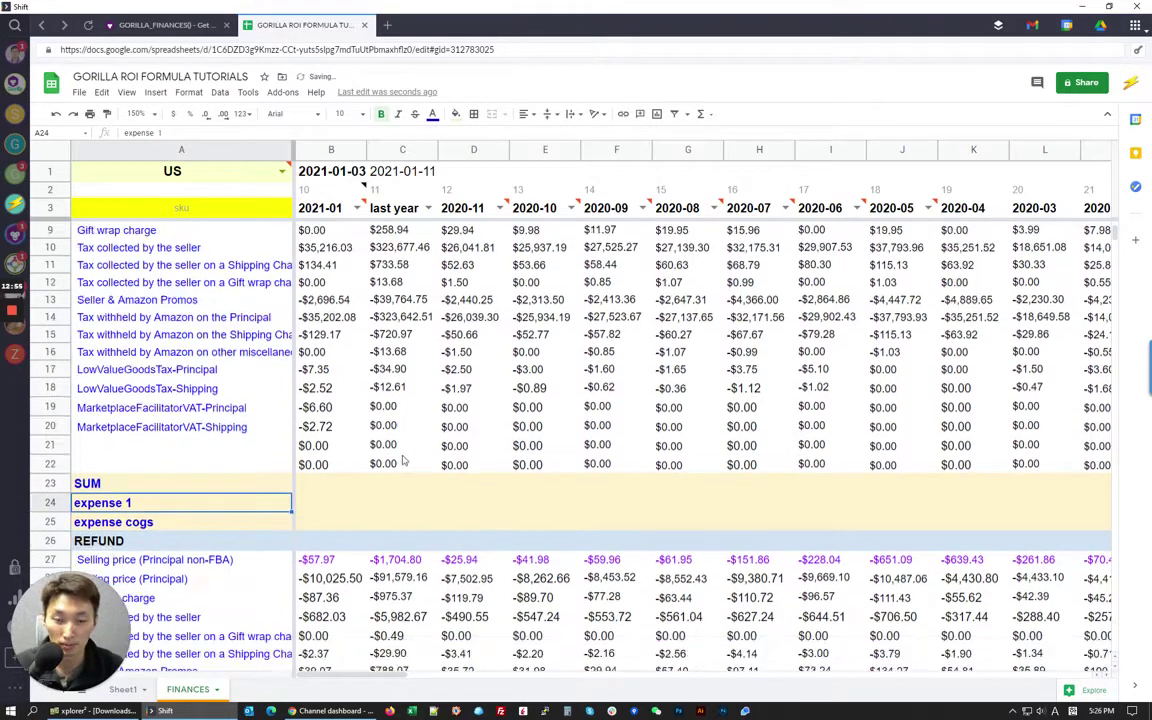
- Total the 2021-01 Shipment charges in B23 with the formula =sum(B6:B22)
{"action": "left_click", "coordinate": [330, 486]}
{"action": "type", "text": "=s"}
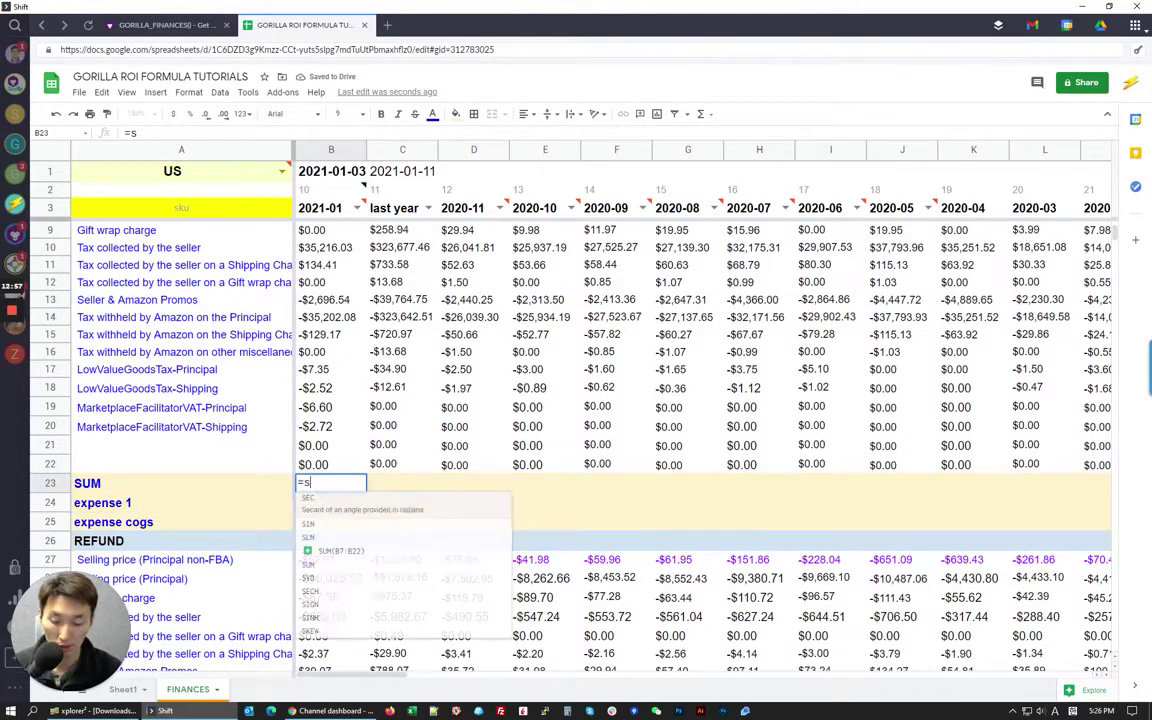
{"action": "type", "text": "um("}
{"action": "scroll", "coordinate": [320, 383], "scroll_direction": "up", "scroll_amount": 2}
{"action": "left_click_drag", "start_coordinate": [330, 268], "coordinate": [328, 563]}
{"action": "scroll", "coordinate": [329, 556], "scroll_direction": "down", "scroll_amount": 3}
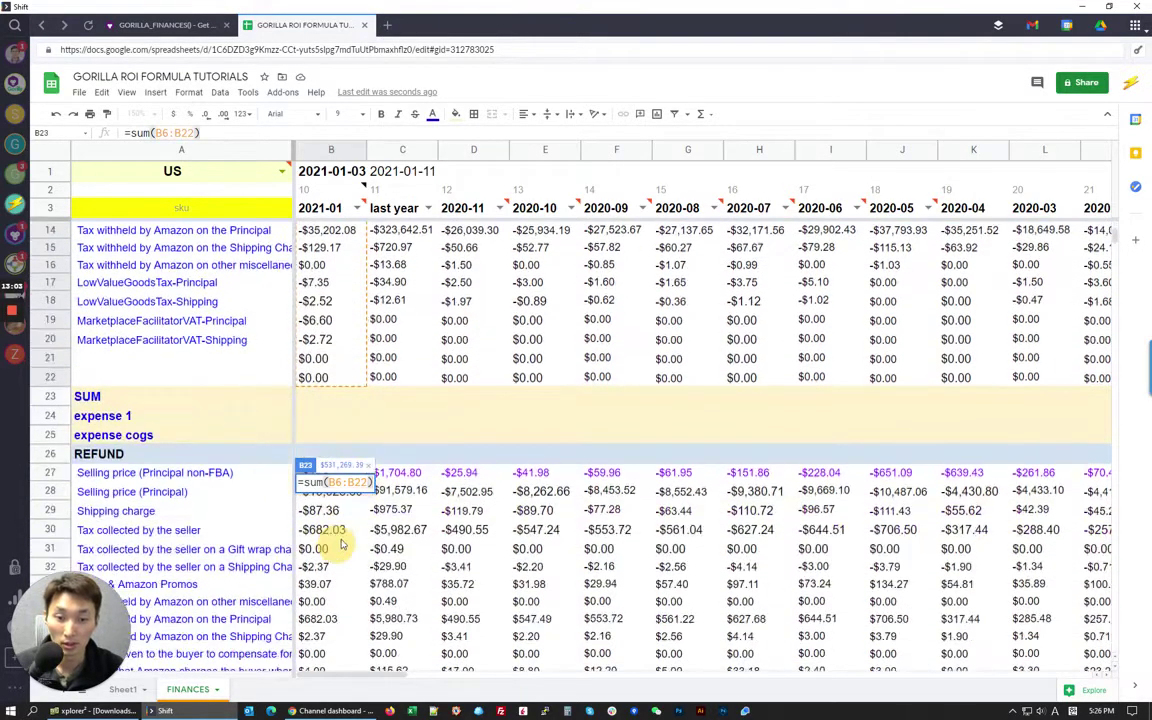
{"action": "key", "text": "Return"}
{"action": "left_click", "coordinate": [331, 397]}
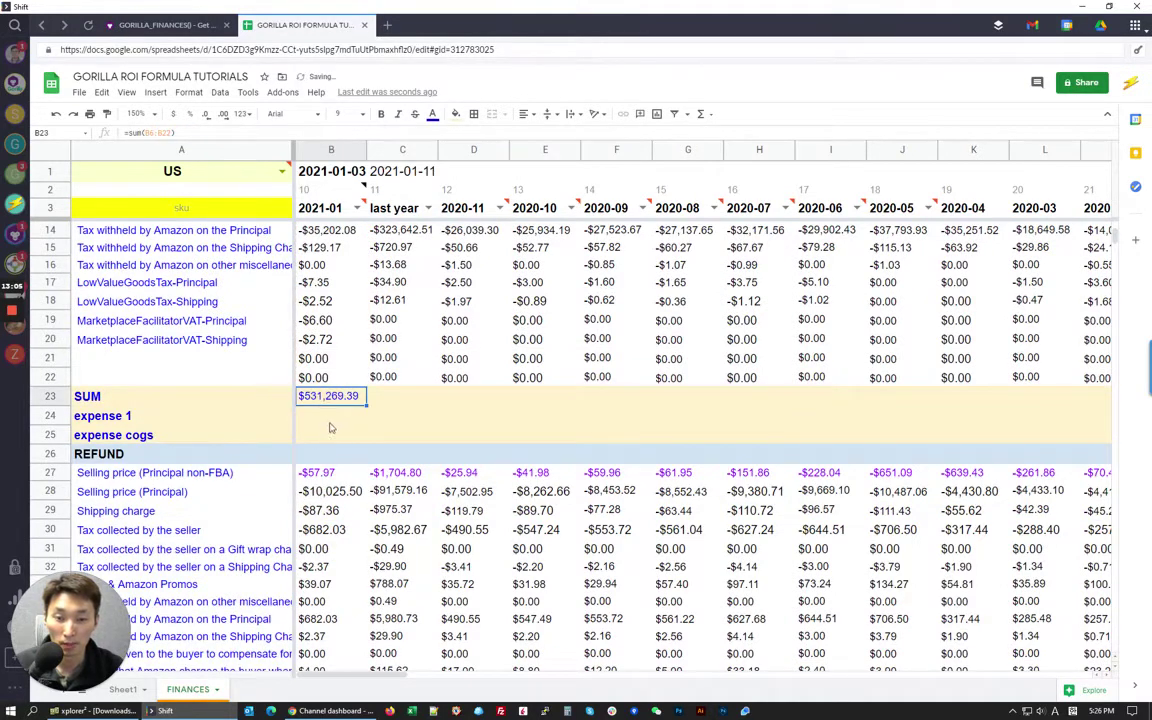
- Relabel the two rows below SUM as expense cogs in A24 and net in A25
{"action": "left_click", "coordinate": [330, 418]}
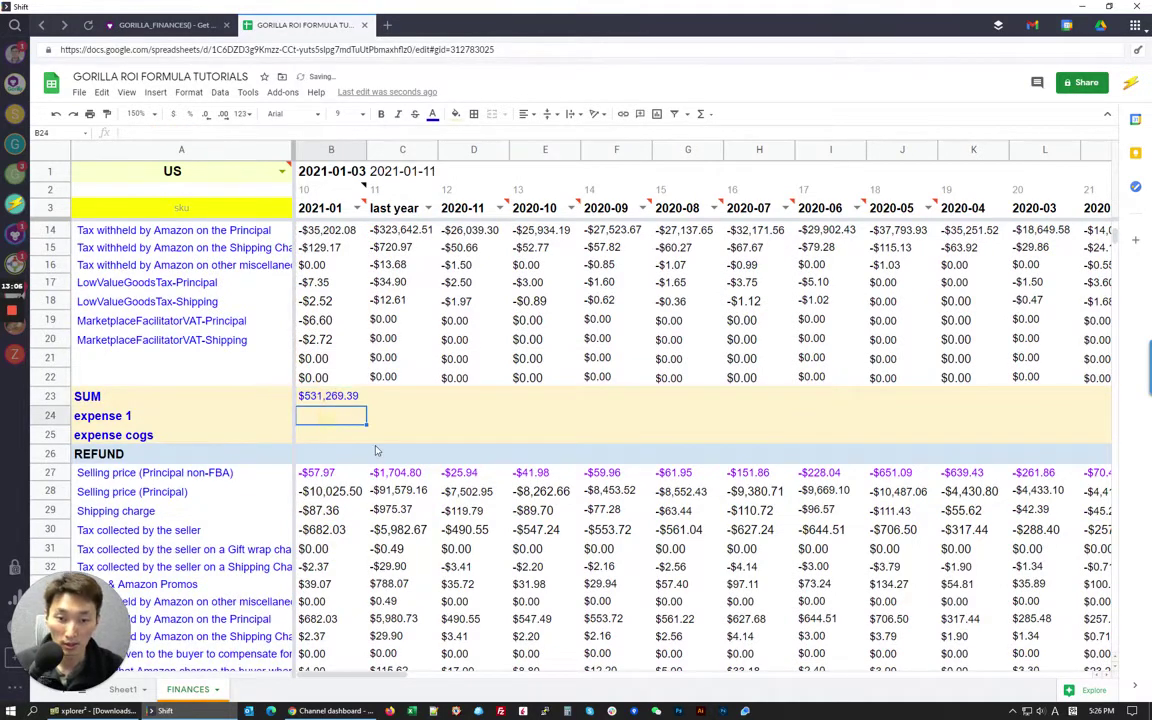
{"action": "left_click", "coordinate": [152, 440]}
{"action": "key", "text": "ctrl+c"}
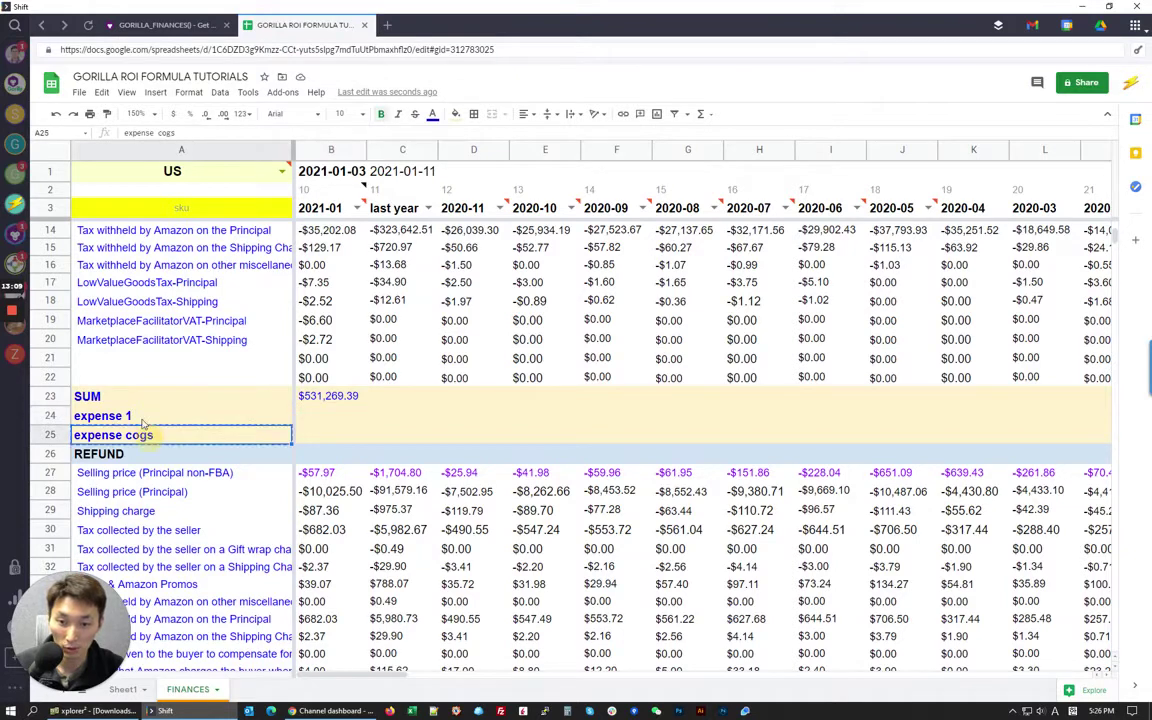
{"action": "key", "text": "Up"}
{"action": "key", "text": "ctrl+v"}
{"action": "left_click", "coordinate": [215, 441]}
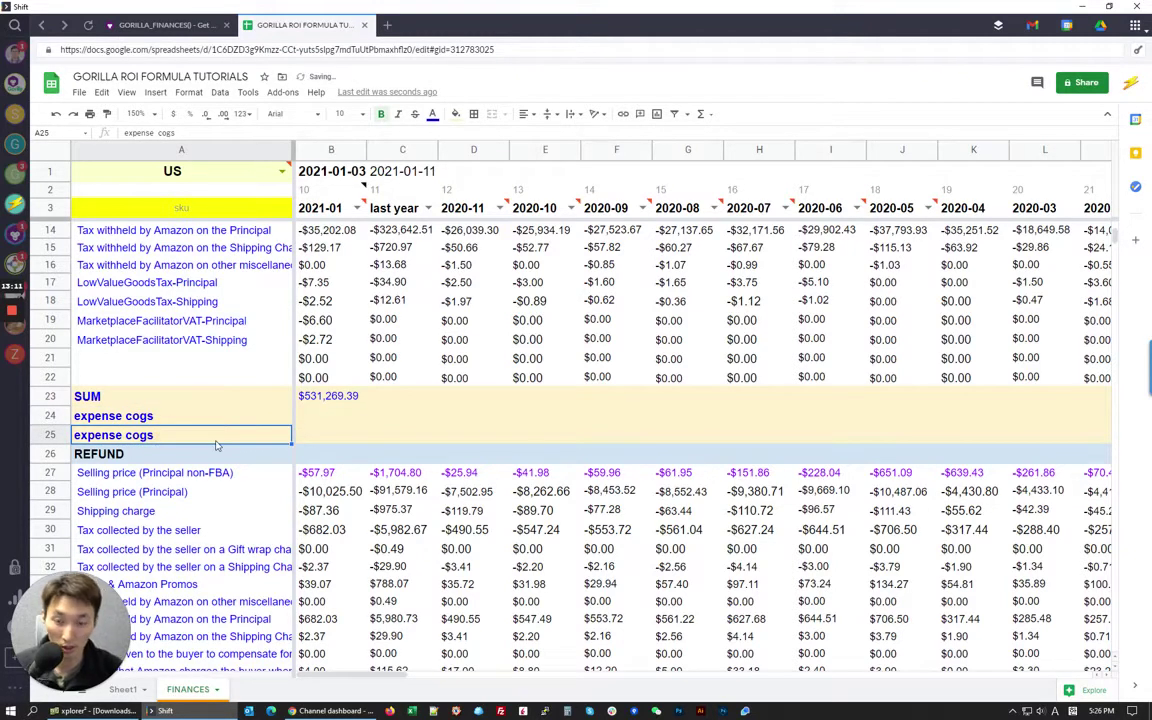
{"action": "type", "text": "net"}
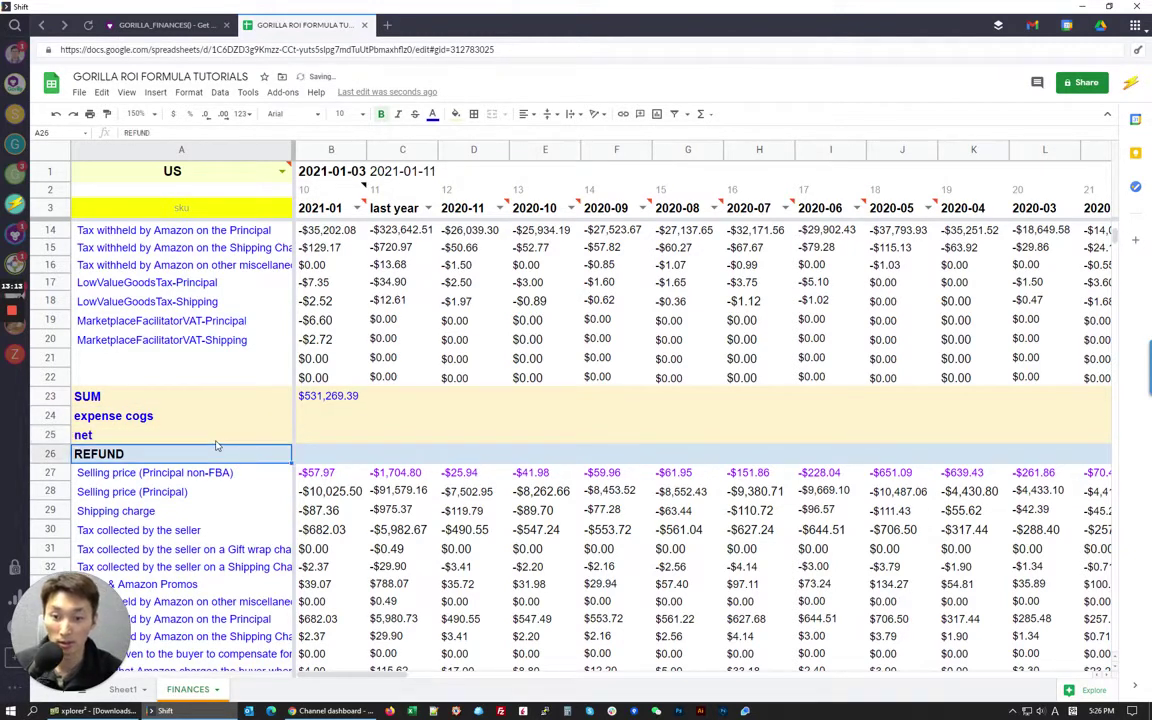
- Enter -112564 as the 2021-01 expense cogs amount in B24
{"action": "key", "text": "Tab"}
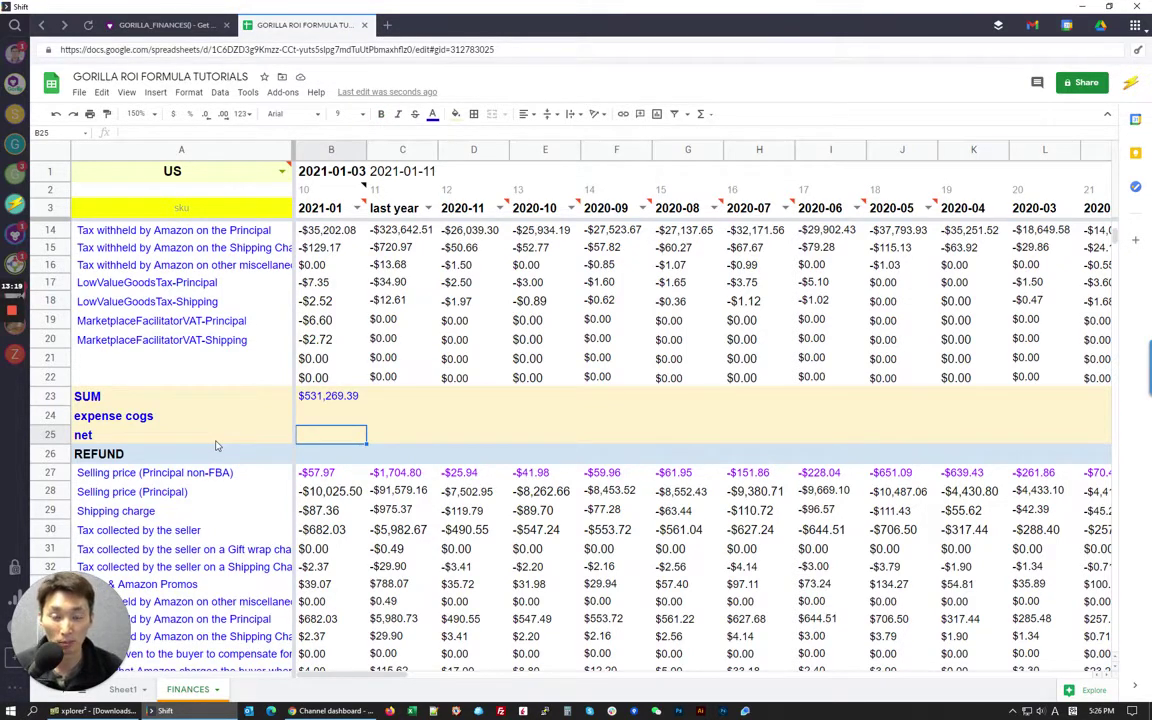
{"action": "key", "text": "Up"}
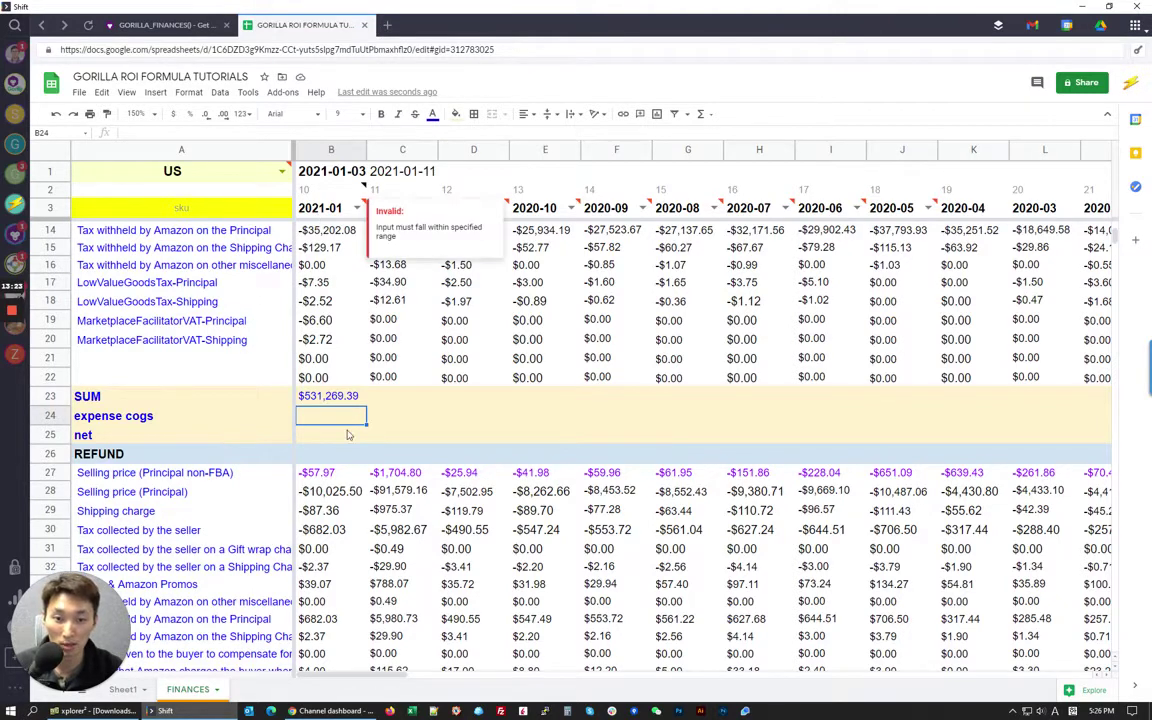
{"action": "type", "text": "-112564"}
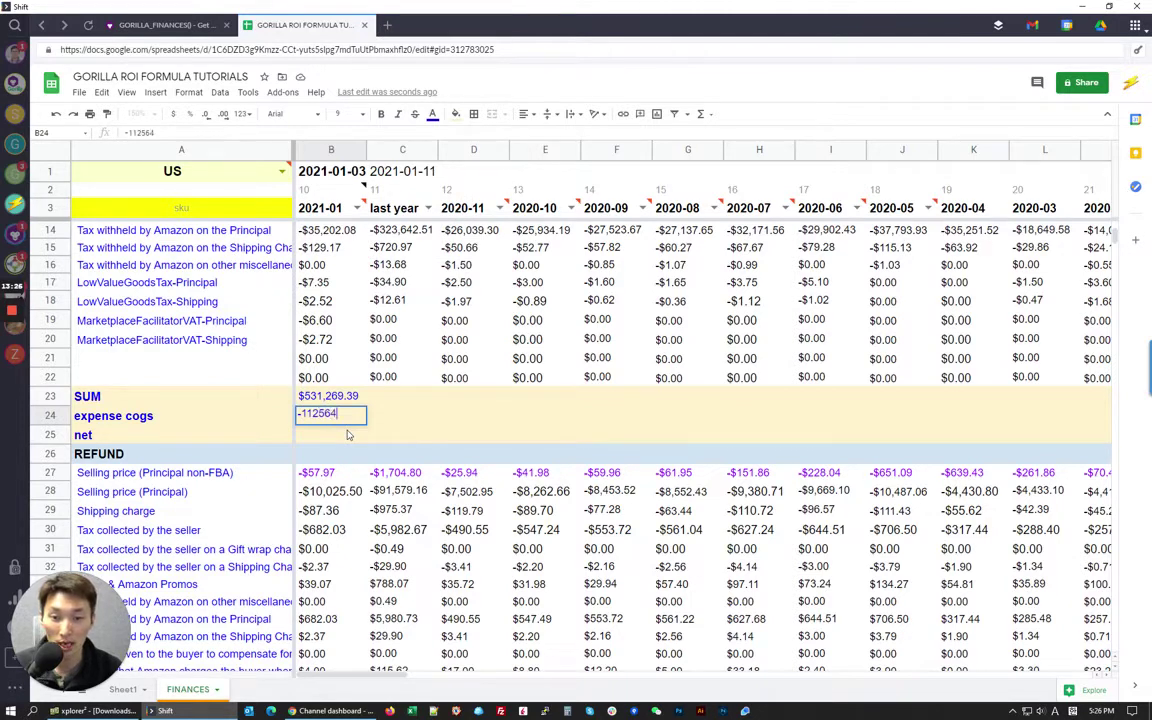
{"action": "key", "text": "Return"}
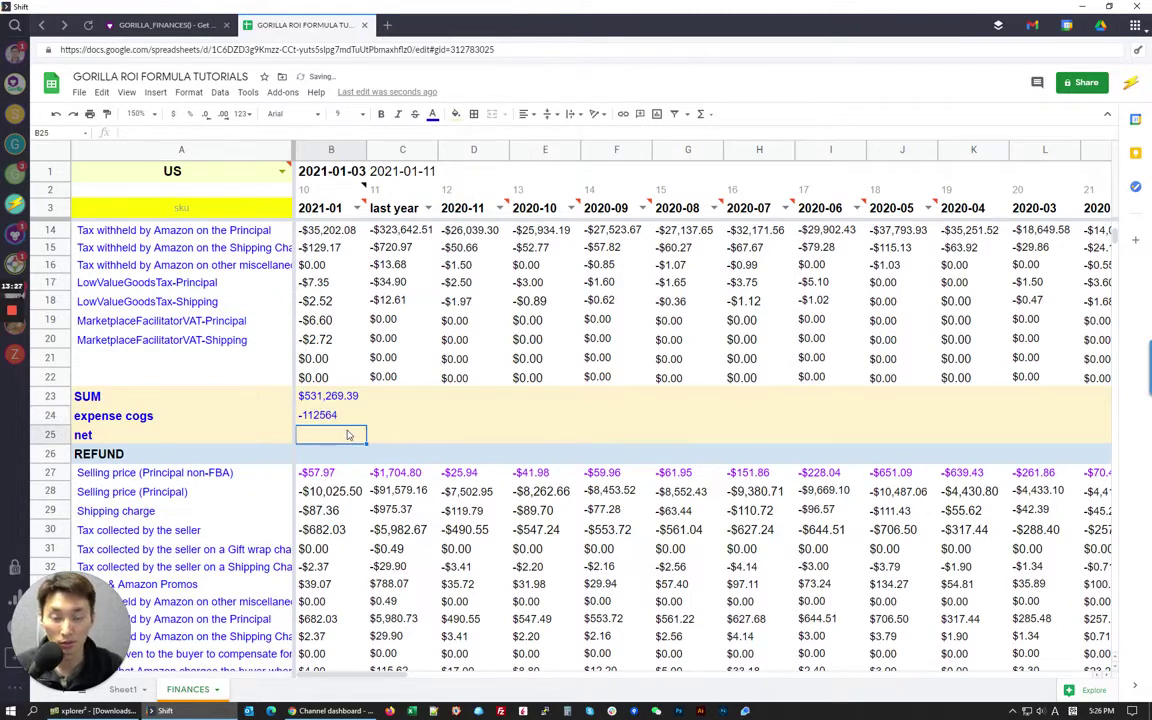
- Calculate the 2021-01 net in B25 with the formula =B23+B24
{"action": "type", "text": "="}
{"action": "left_click", "coordinate": [325, 398]}
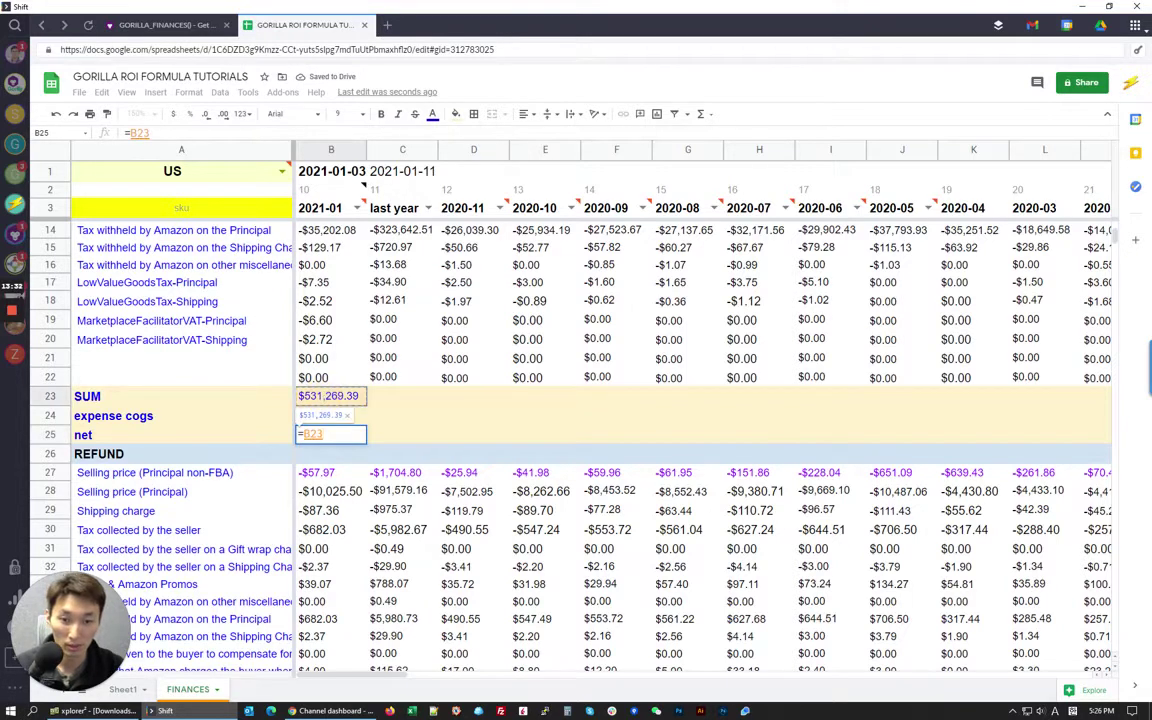
{"action": "type", "text": "+"}
{"action": "left_click", "coordinate": [352, 413]}
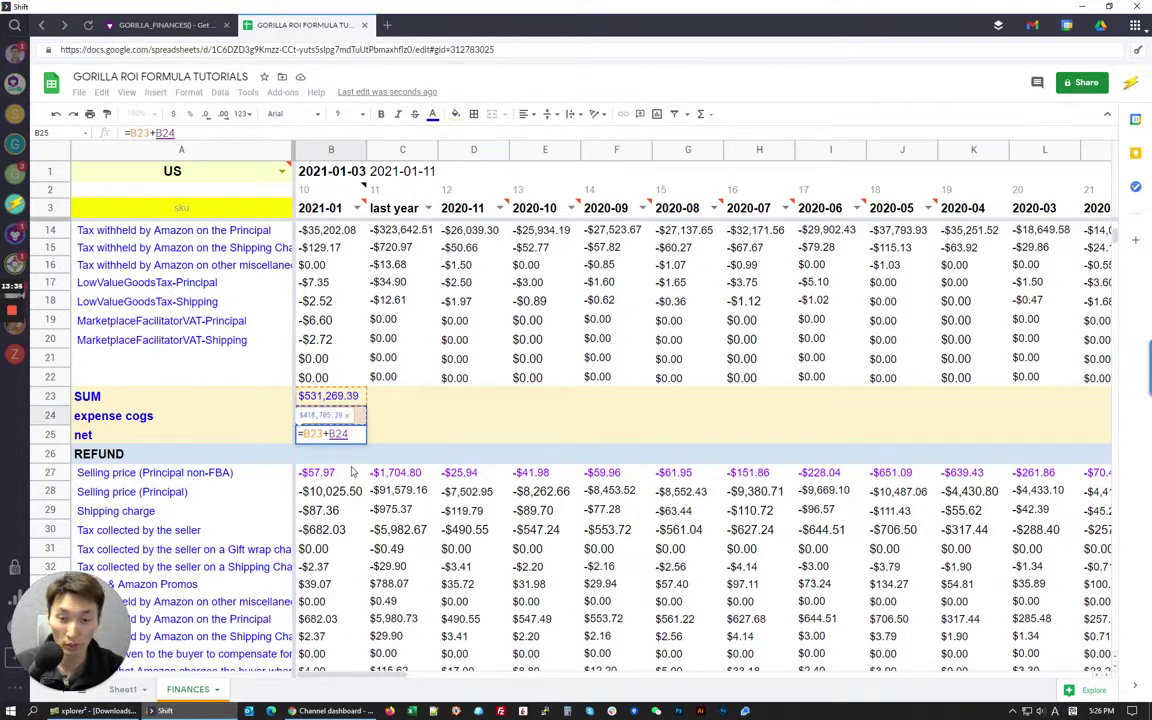
{"action": "key", "text": "Return"}
{"action": "key", "text": "Up"}
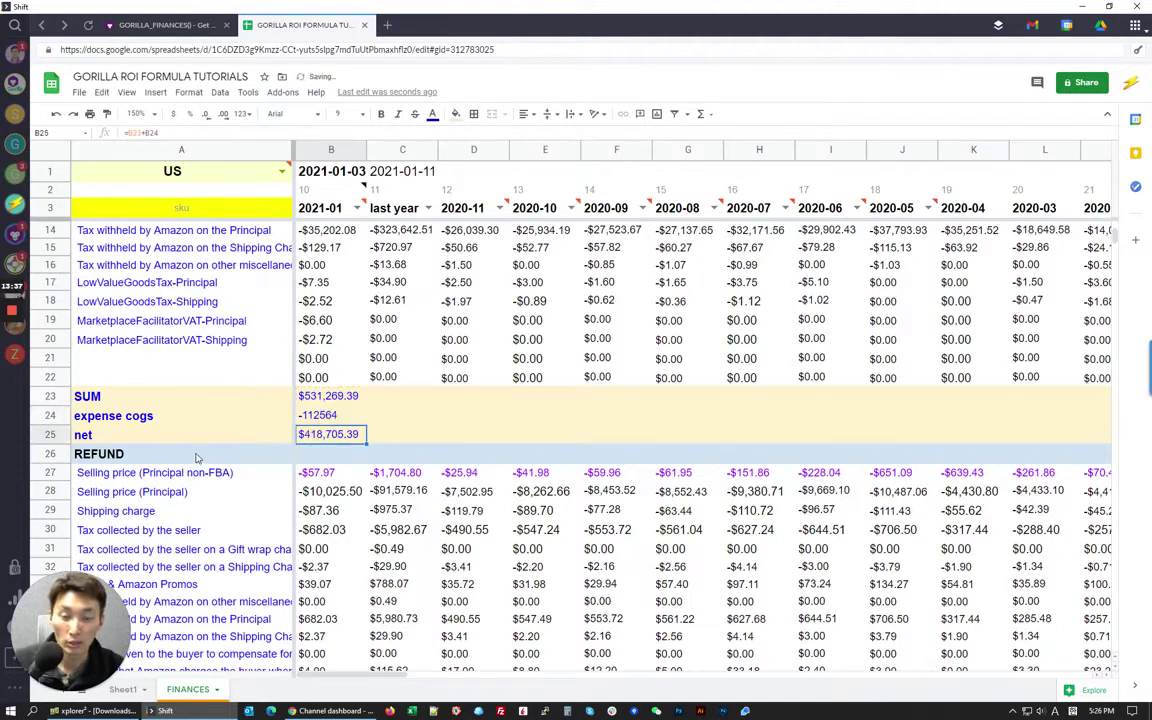
{"action": "left_click", "coordinate": [49, 435]}
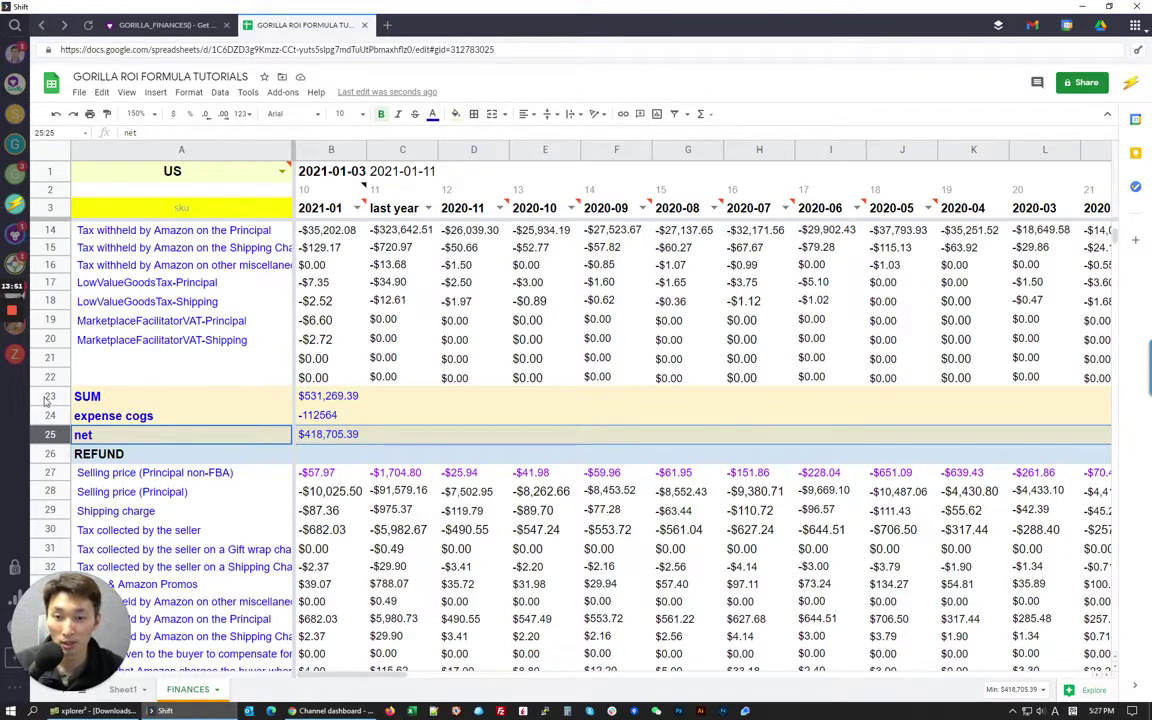
{"action": "scroll", "coordinate": [257, 491], "scroll_direction": "up", "scroll_amount": 3}
{"action": "left_click", "coordinate": [200, 412]}
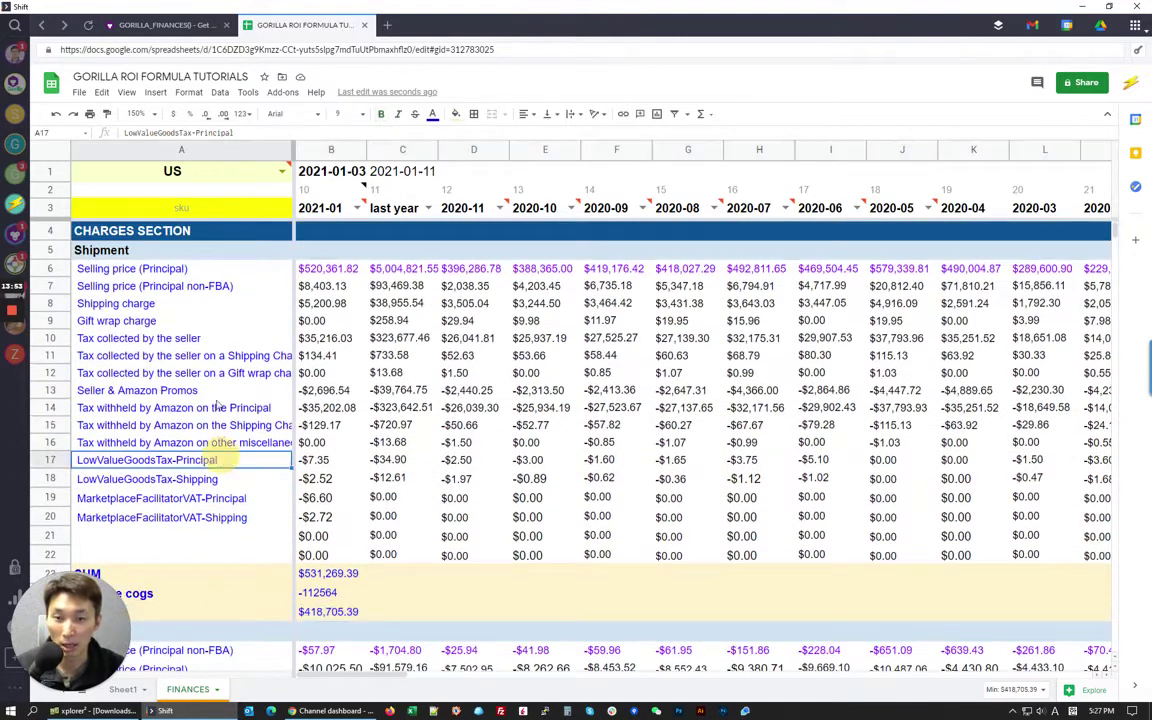
{"action": "left_click", "coordinate": [297, 266]}
{"action": "left_click", "coordinate": [185, 250]}
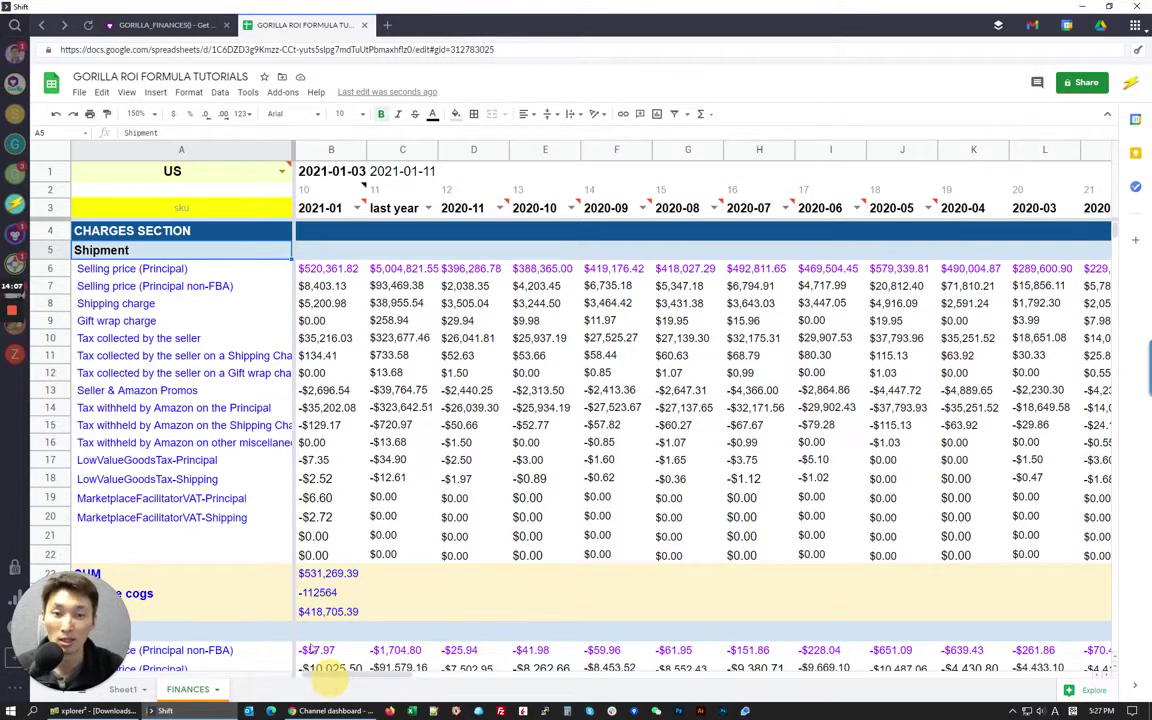
- Reset the fill colour of the unused columns S to AD
{"action": "scroll", "coordinate": [330, 580], "scroll_direction": "down", "scroll_amount": 4}
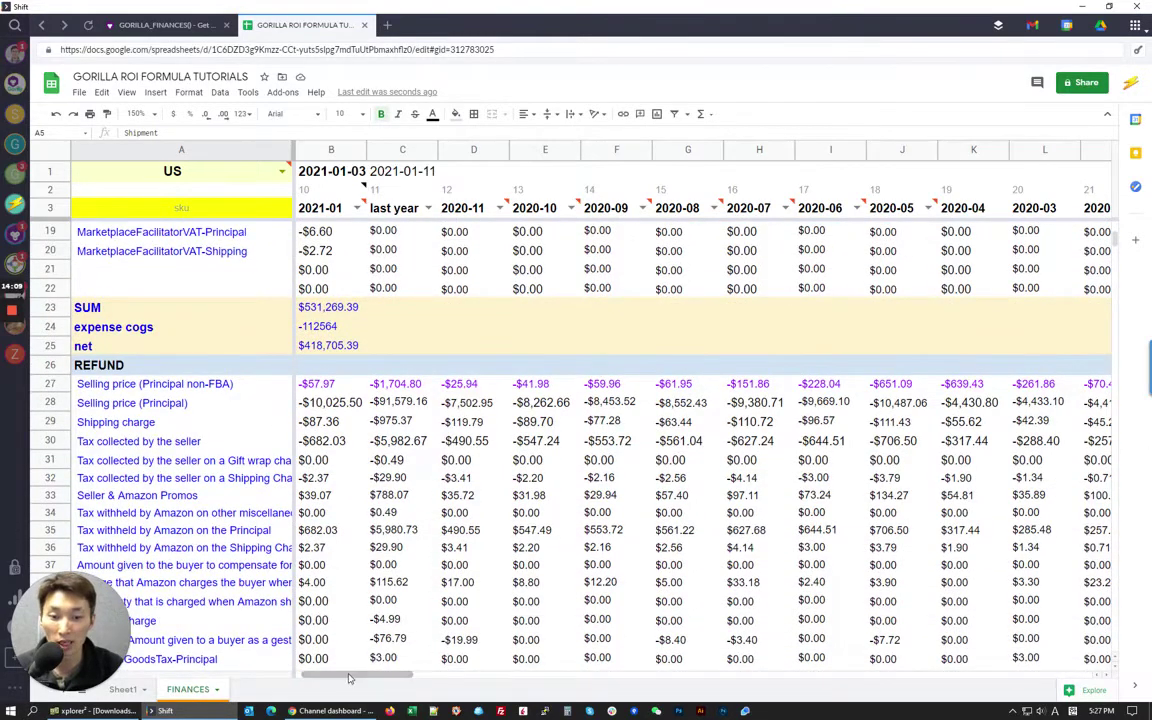
{"action": "left_click_drag", "start_coordinate": [354, 692], "coordinate": [513, 688]}
{"action": "scroll", "coordinate": [510, 527], "scroll_direction": "up", "scroll_amount": 5}
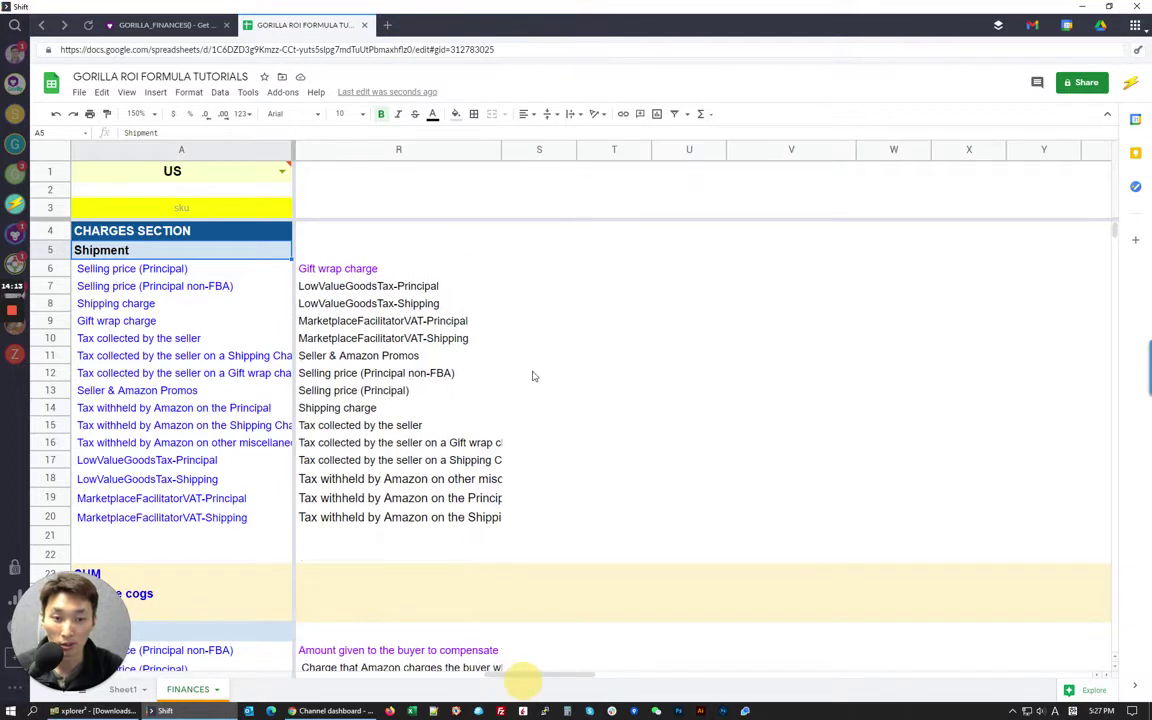
{"action": "left_click_drag", "start_coordinate": [539, 149], "coordinate": [480, 160]}
{"action": "left_click", "coordinate": [455, 114]}
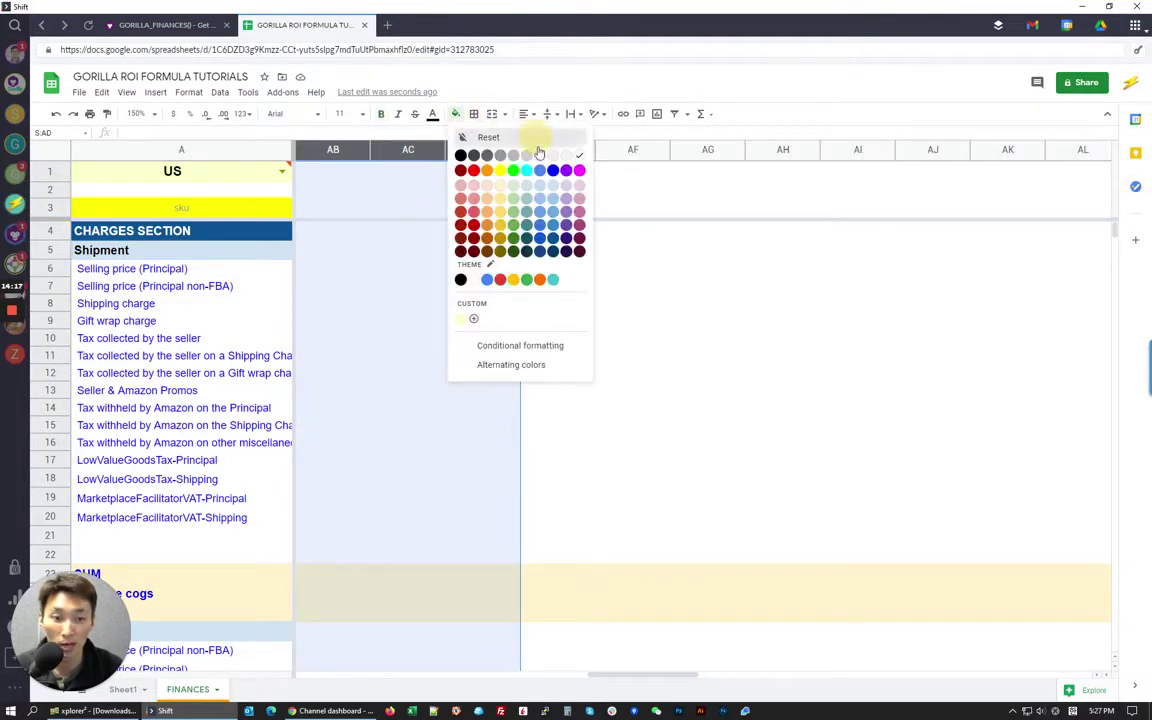
{"action": "left_click", "coordinate": [488, 137]}
- List all the account's charge types starting in S6 with the formula =GORILLA_CHARGETYPE()
{"action": "left_click_drag", "start_coordinate": [645, 677], "coordinate": [514, 681]}
{"action": "left_click", "coordinate": [663, 558]}
{"action": "left_click", "coordinate": [542, 268]}
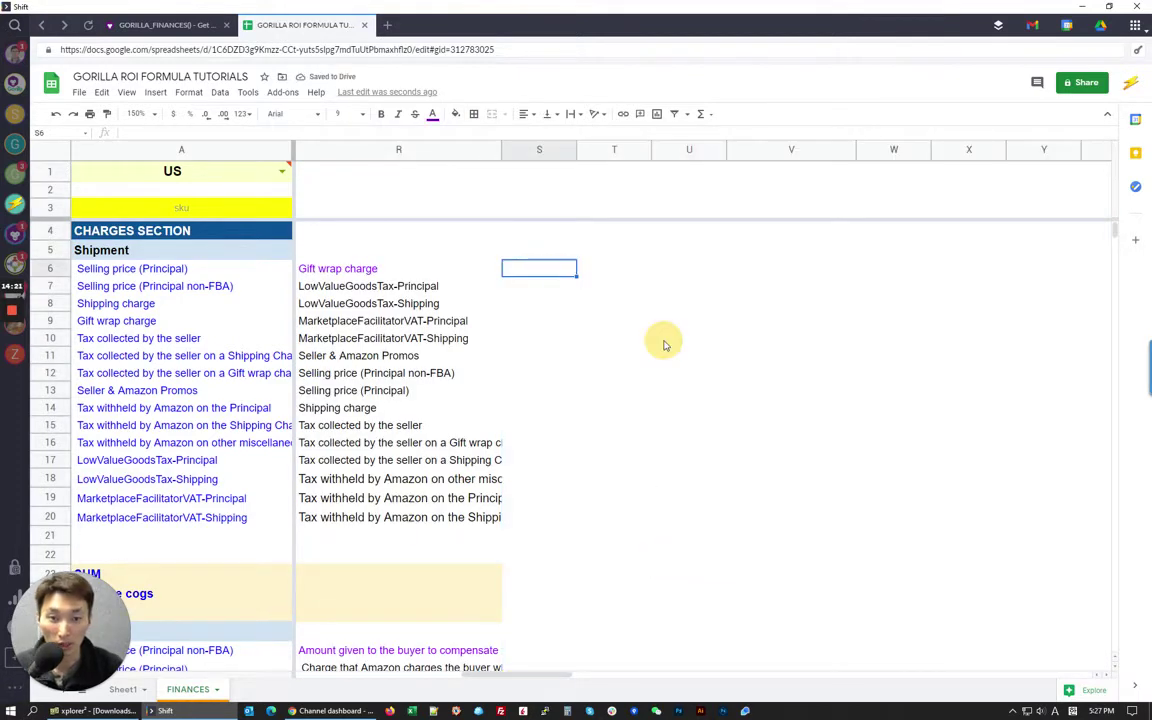
{"action": "type", "text": "=gori"}
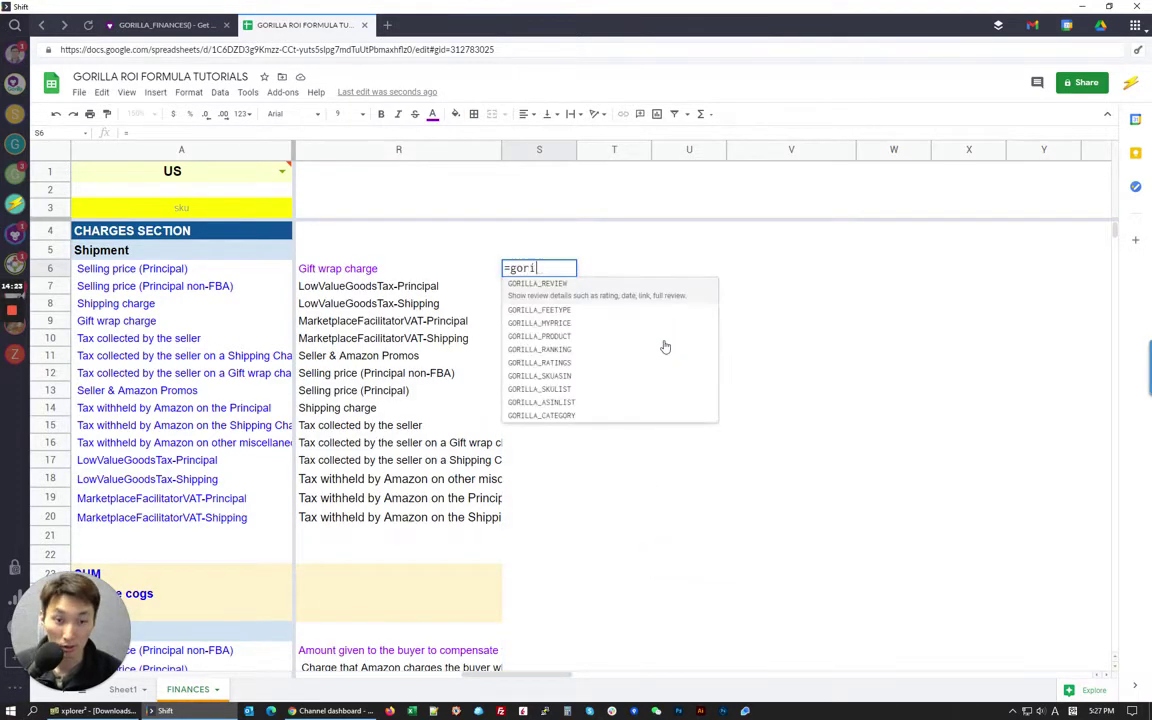
{"action": "type", "text": "lla_char"}
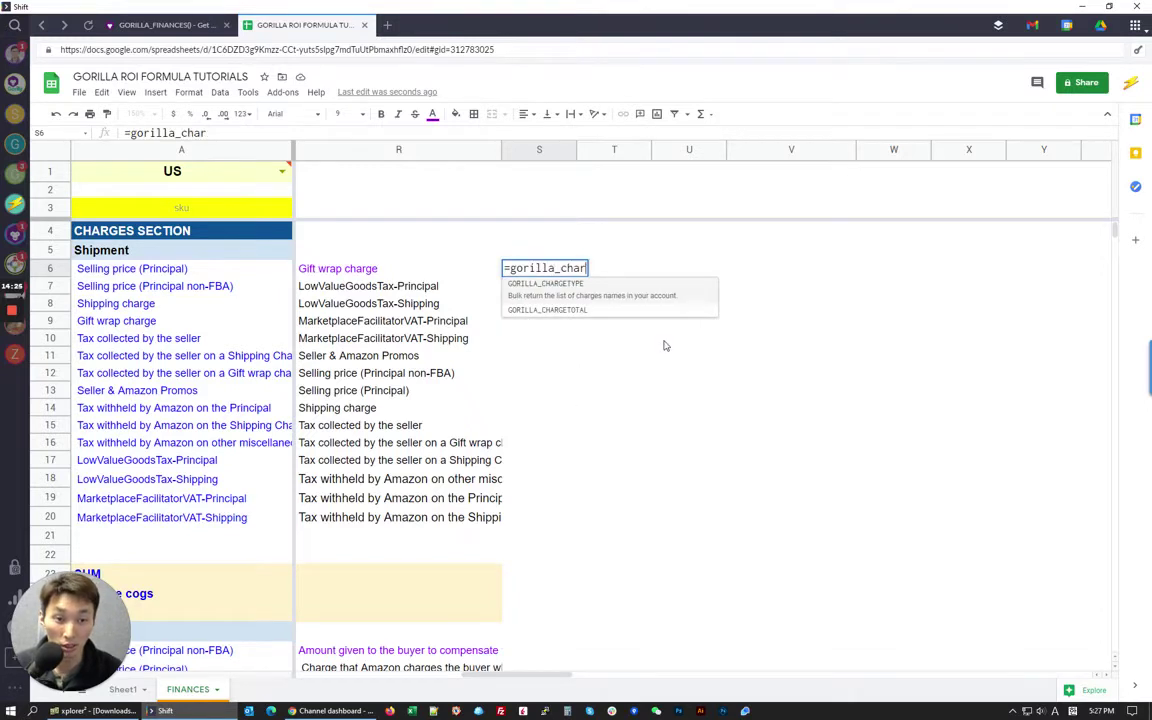
{"action": "left_click", "coordinate": [589, 292]}
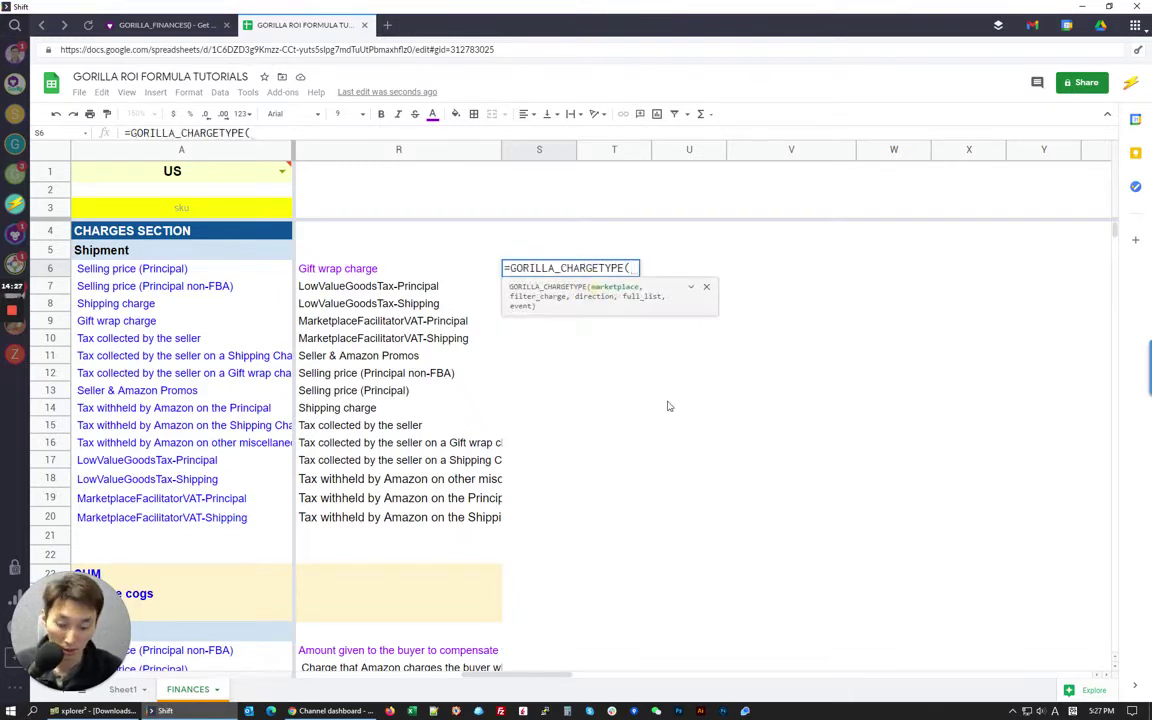
{"action": "type", "text": ")"}
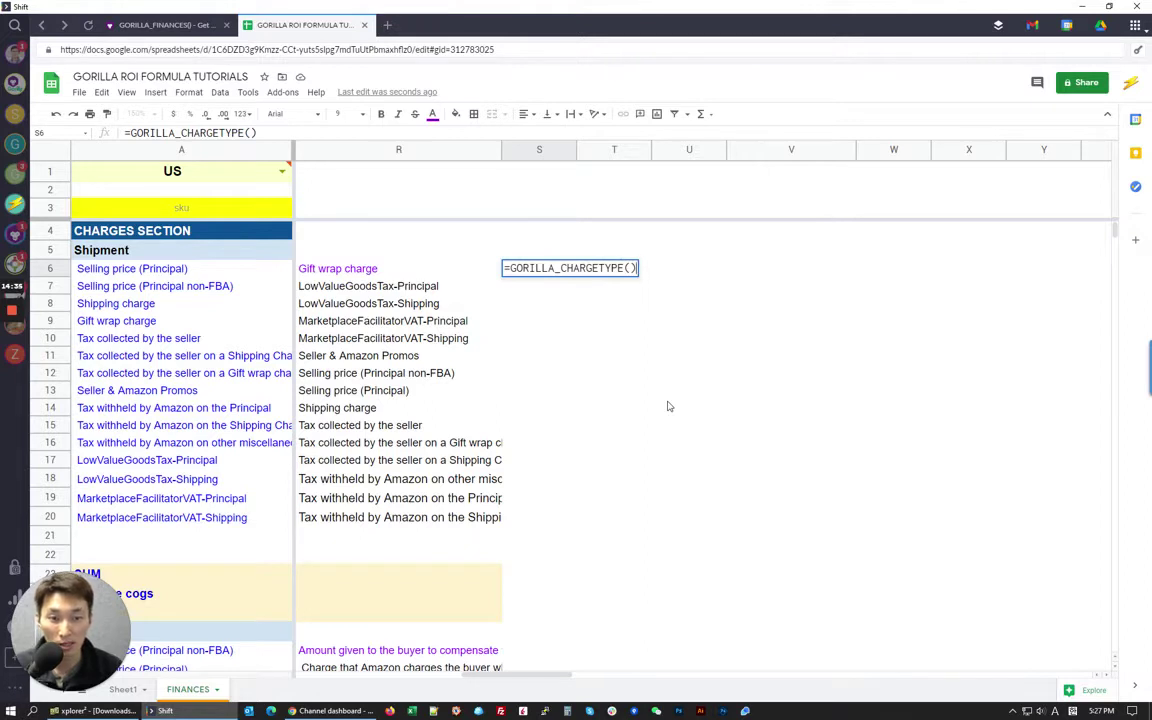
{"action": "key", "text": "Return"}
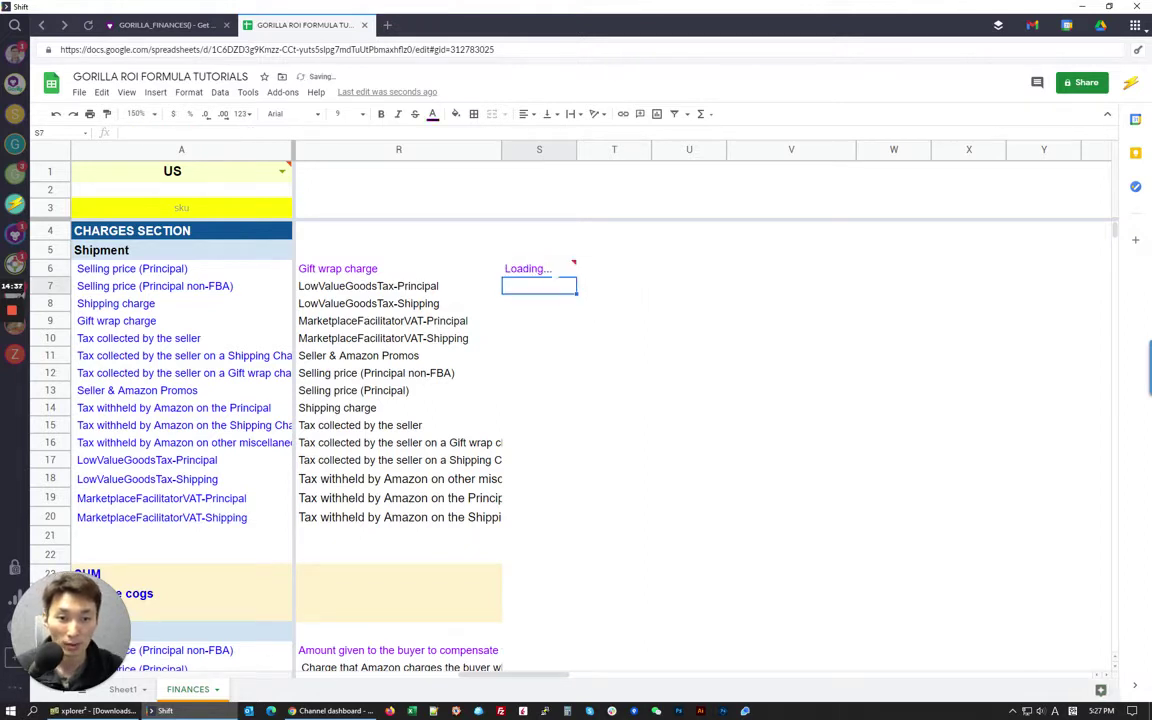
{"action": "left_click", "coordinate": [546, 270]}
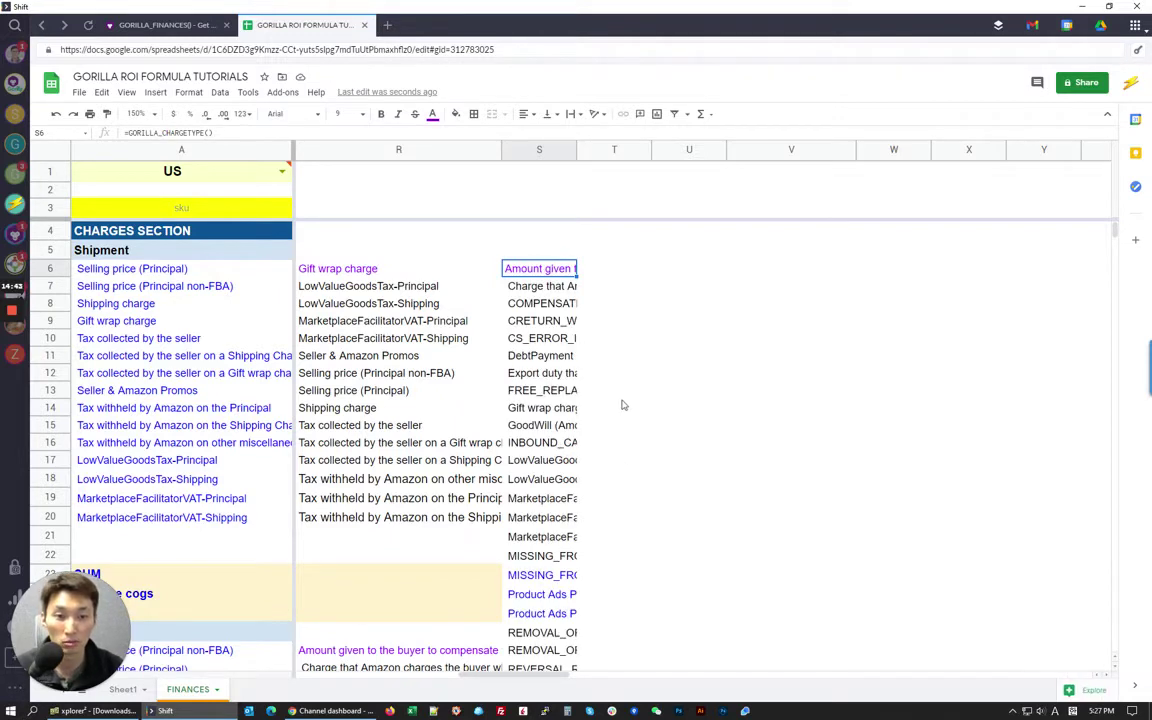
- Widen column S to fit the charge type names and reset its text colour to black
{"action": "left_click_drag", "start_coordinate": [577, 149], "coordinate": [803, 152]}
{"action": "scroll", "coordinate": [620, 445], "scroll_direction": "down", "scroll_amount": 5}
{"action": "scroll", "coordinate": [622, 446], "scroll_direction": "up", "scroll_amount": 5}
{"action": "left_click", "coordinate": [560, 149]}
{"action": "left_click", "coordinate": [455, 113]}
{"action": "left_click", "coordinate": [432, 113]}
{"action": "left_click", "coordinate": [460, 134]}
{"action": "left_click", "coordinate": [663, 321]}
- Check the extent of the charge type list in column S and enter 2021 as the period in T5
{"action": "left_click", "coordinate": [548, 266]}
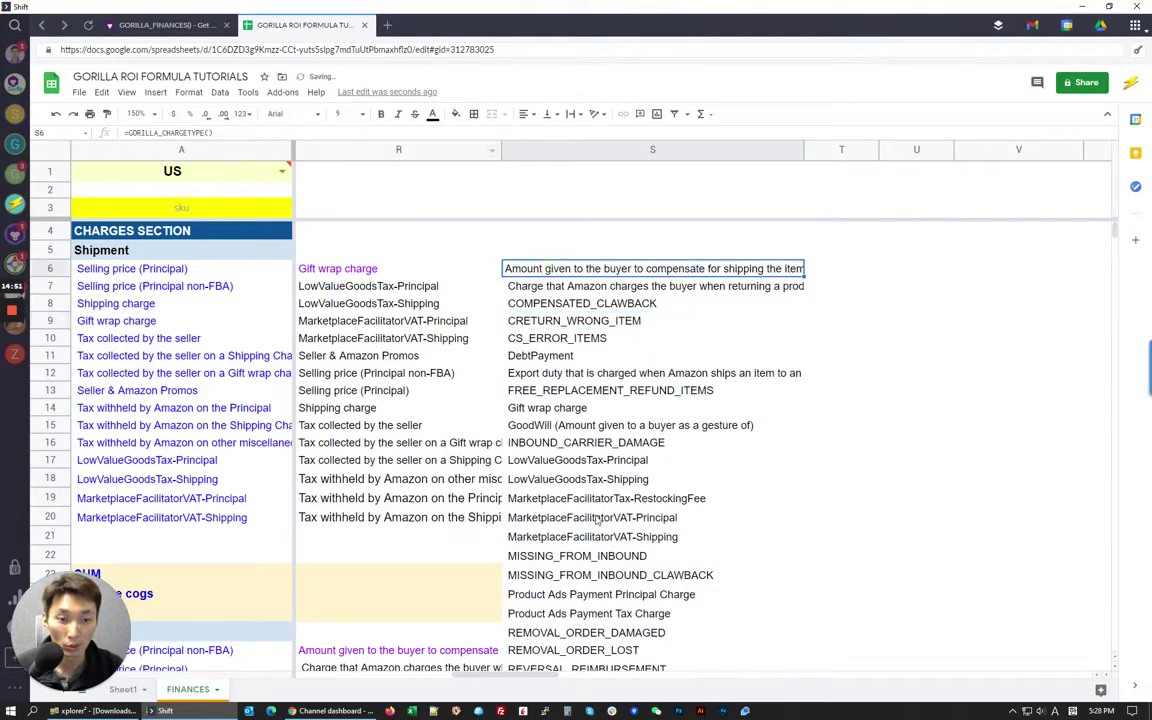
{"action": "scroll", "coordinate": [597, 519], "scroll_direction": "down", "scroll_amount": 5}
{"action": "scroll", "coordinate": [597, 519], "scroll_direction": "down", "scroll_amount": 3}
{"action": "key", "text": "ctrl+shift+Down"}
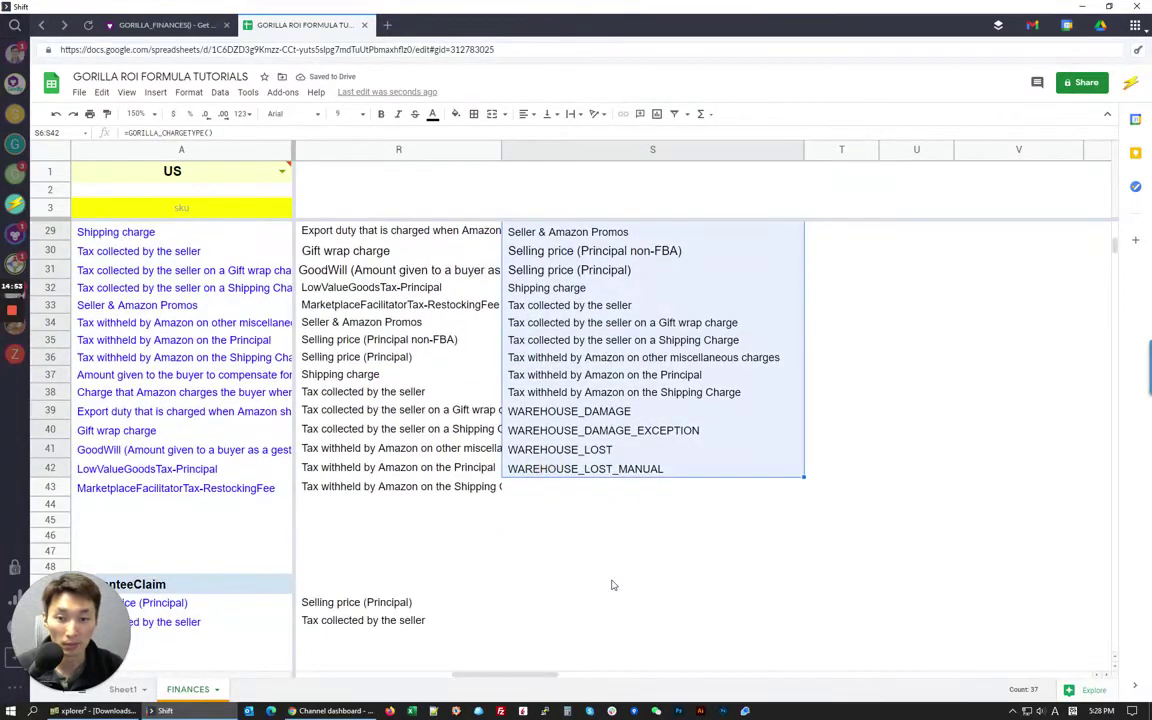
{"action": "scroll", "coordinate": [612, 586], "scroll_direction": "up", "scroll_amount": 8}
{"action": "scroll", "coordinate": [612, 586], "scroll_direction": "up", "scroll_amount": 1}
{"action": "left_click", "coordinate": [877, 262]}
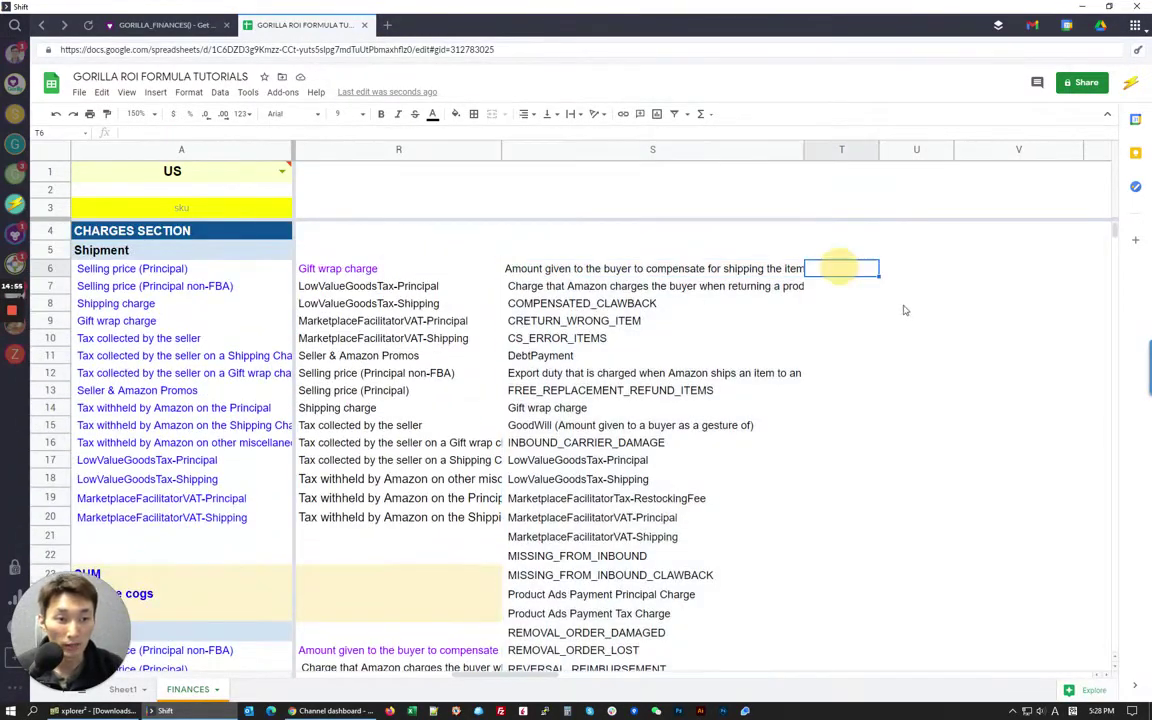
{"action": "key", "text": "Up"}
{"action": "type", "text": "2021"}
{"action": "key", "text": "Return"}
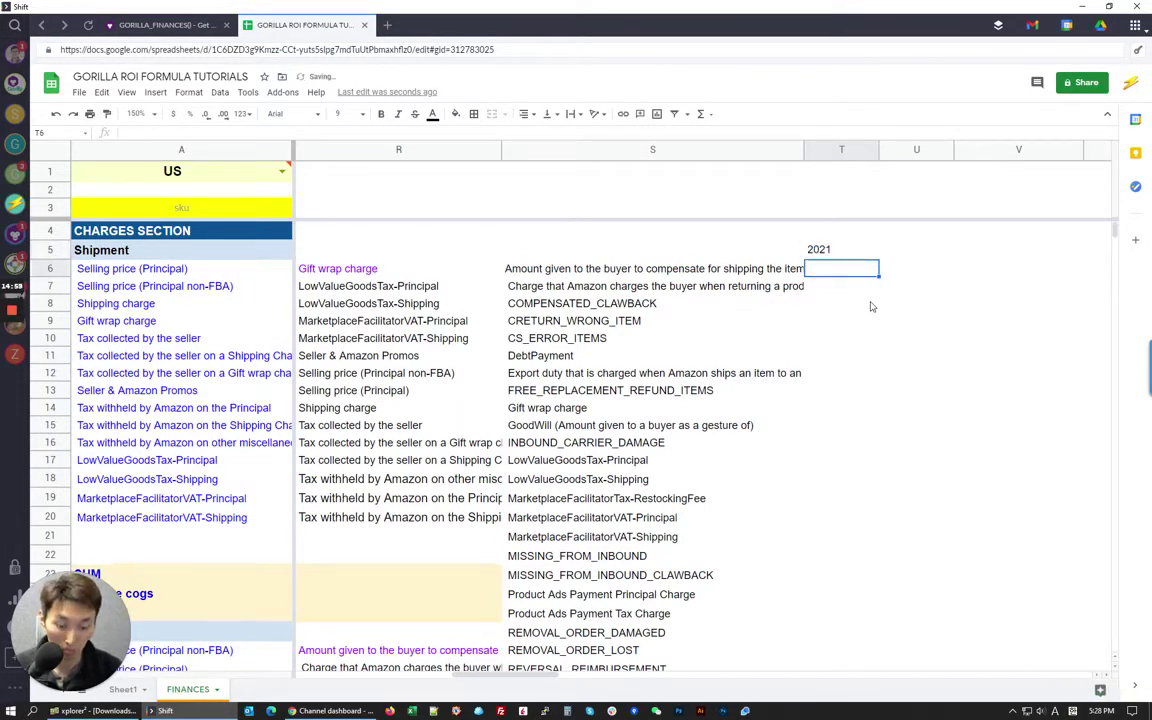
- Enter =GORILLA_FINANCES(T5,S6:S43) in T6 to pull the 2021 amounts for every listed charge type
{"action": "type", "text": "=gorilla"}
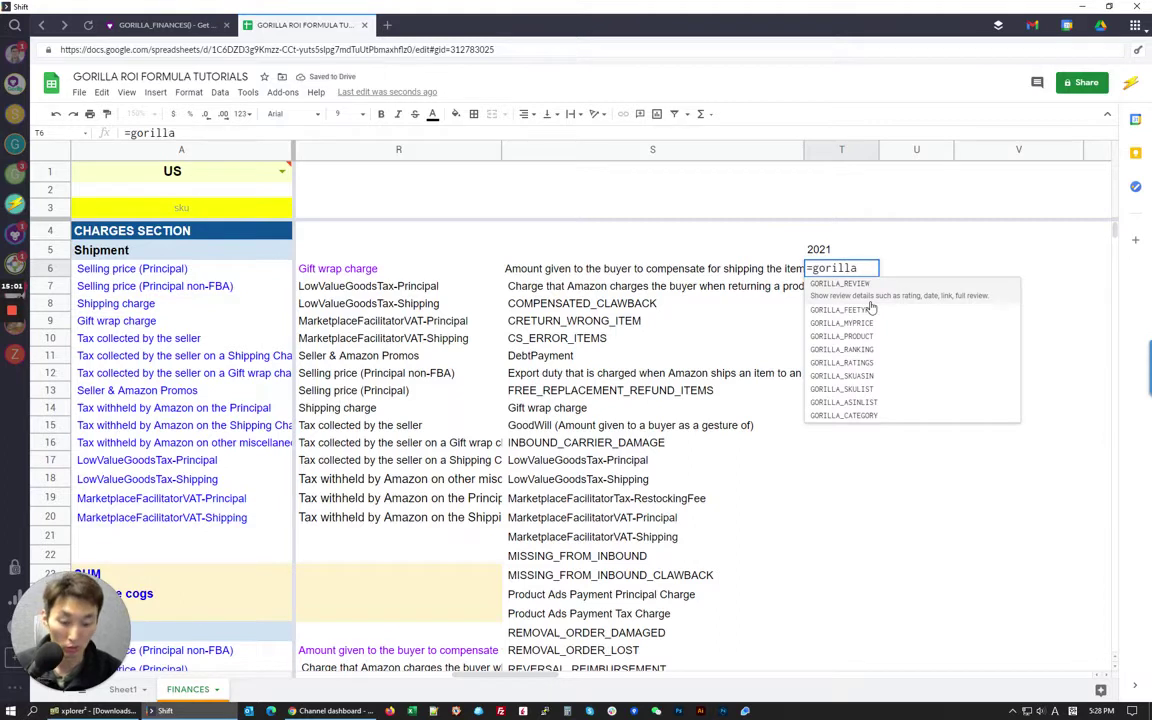
{"action": "type", "text": "_fina"}
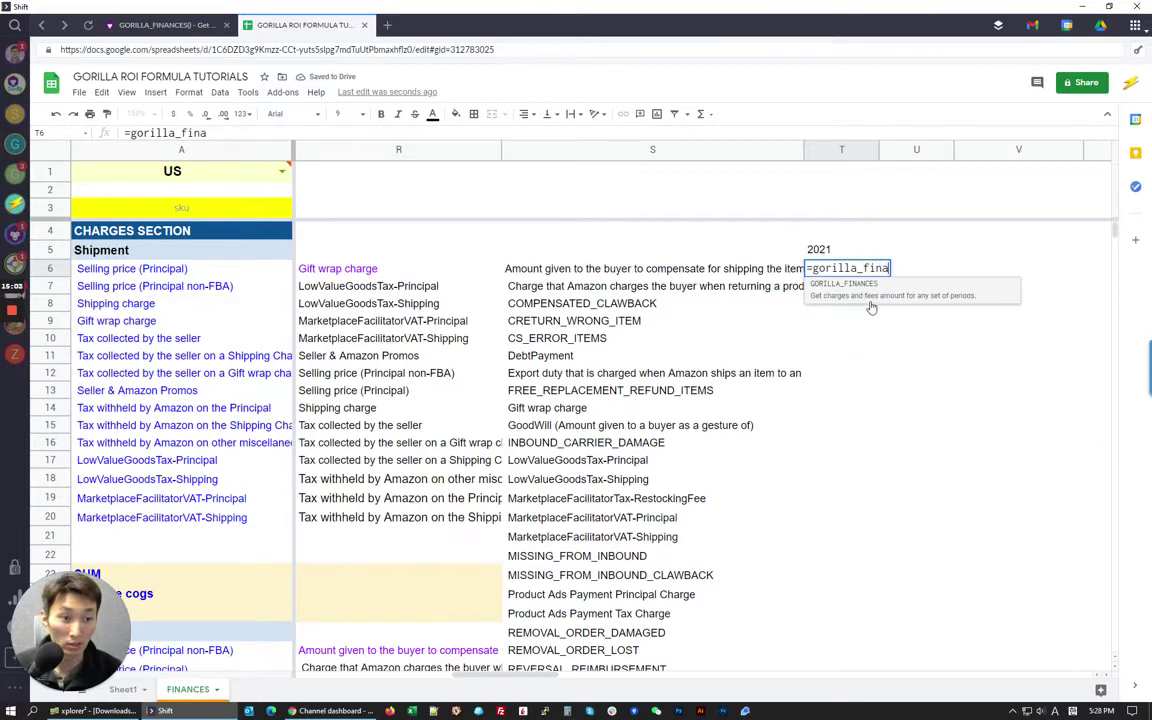
{"action": "key", "text": "Tab"}
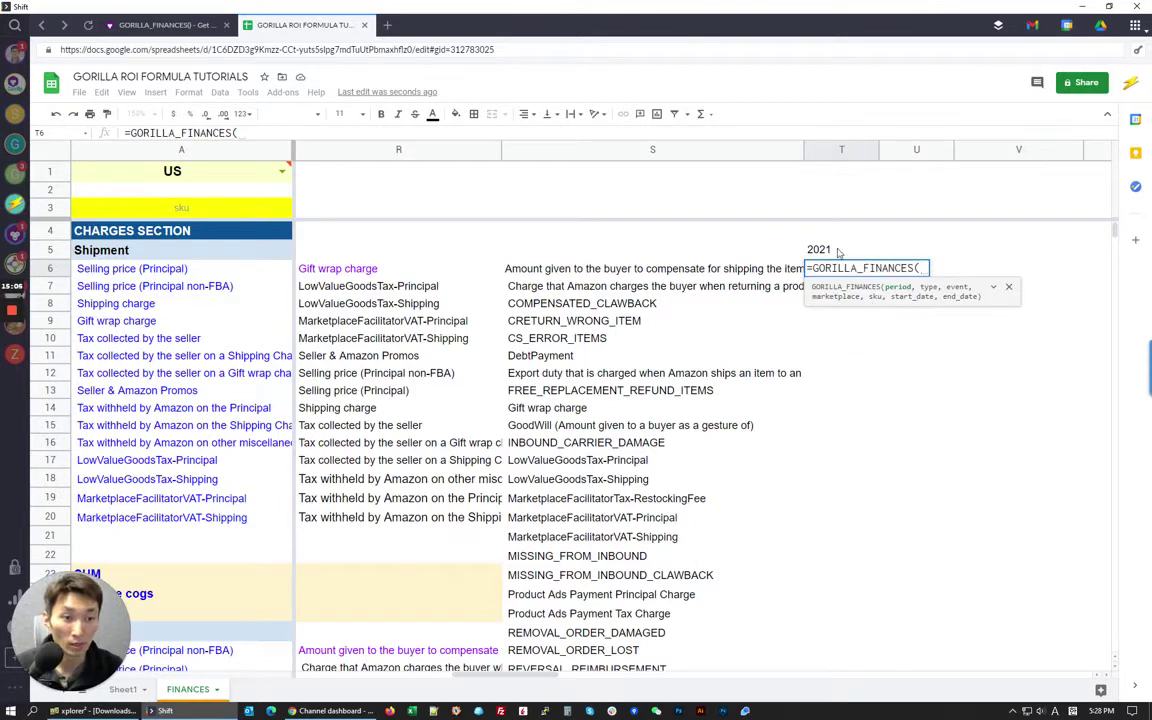
{"action": "left_click", "coordinate": [838, 250]}
{"action": "type", "text": ","}
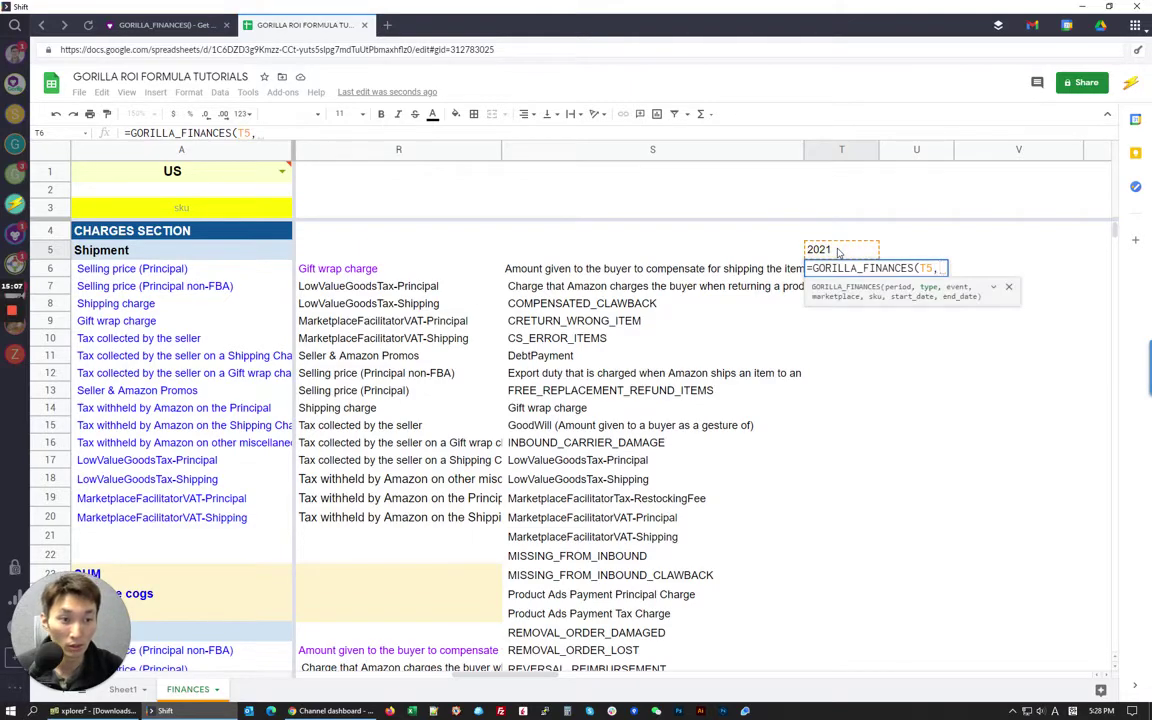
{"action": "left_click_drag", "start_coordinate": [545, 268], "coordinate": [548, 355]}
{"action": "type", "text": ","}
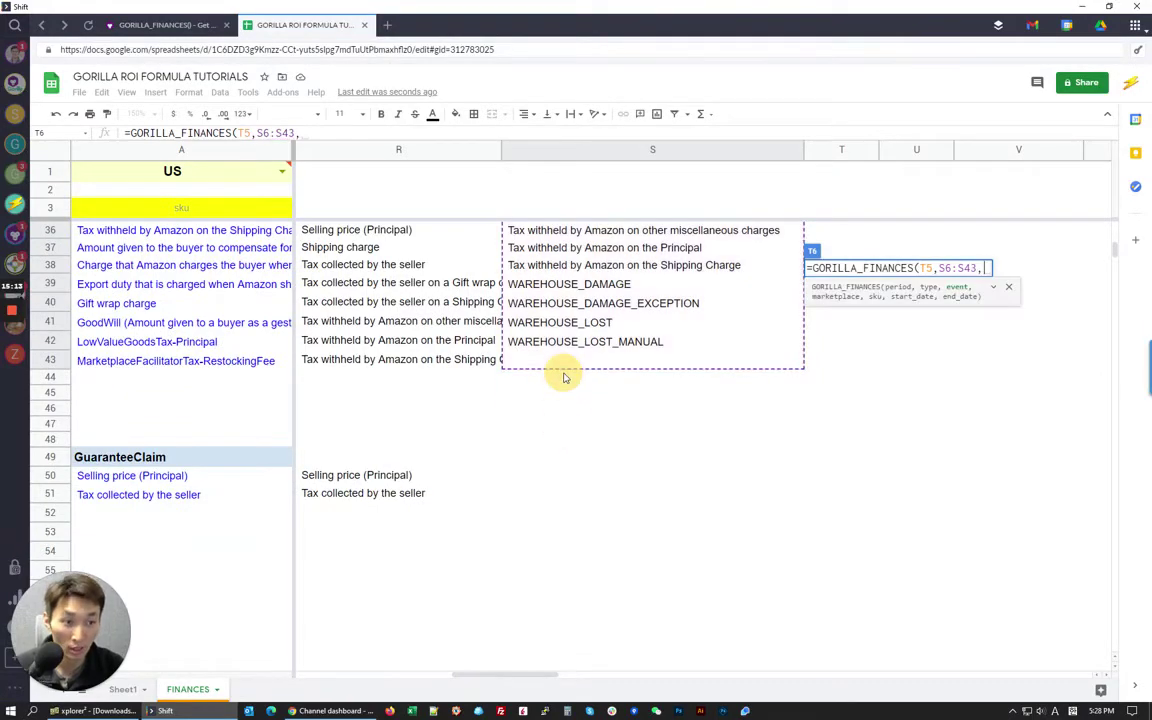
{"action": "scroll", "coordinate": [792, 470], "scroll_direction": "up", "scroll_amount": 10}
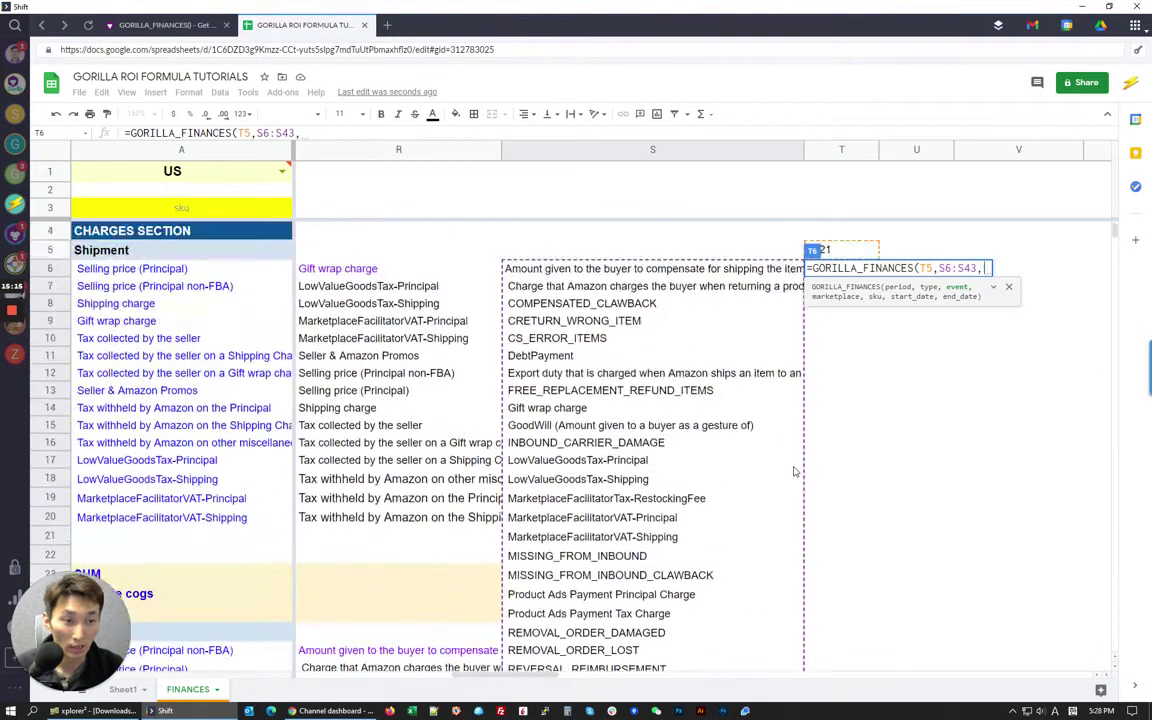
{"action": "key", "text": "BackSpace"}
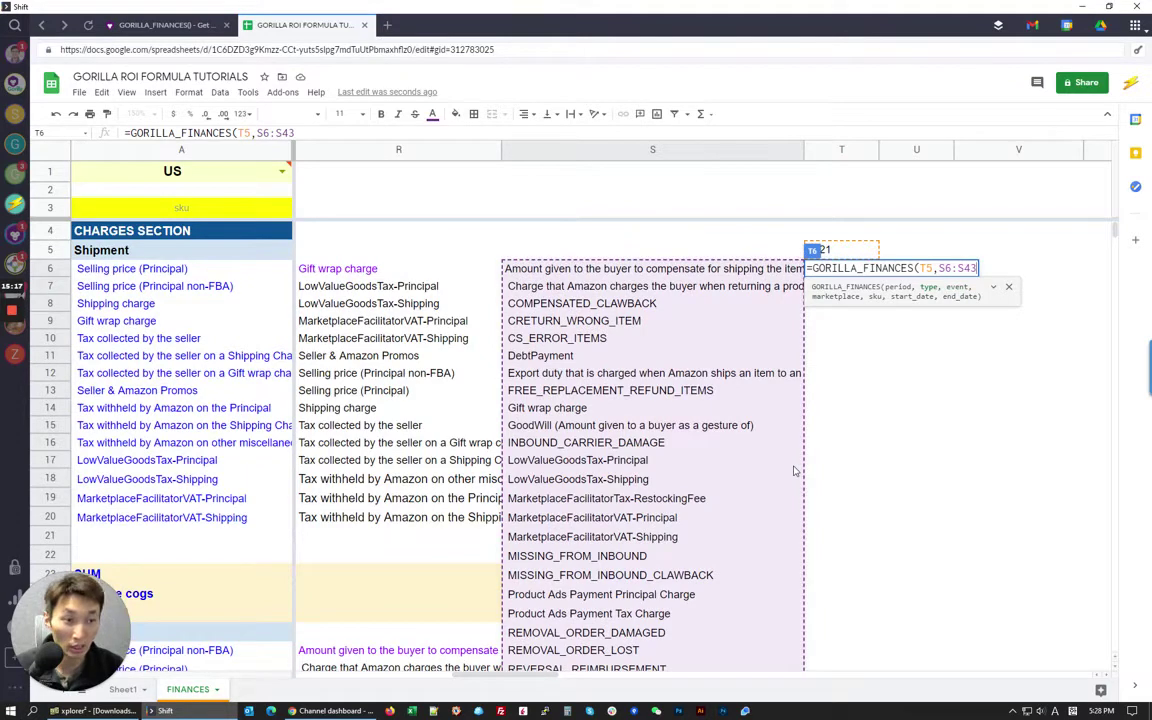
{"action": "type", "text": ")"}
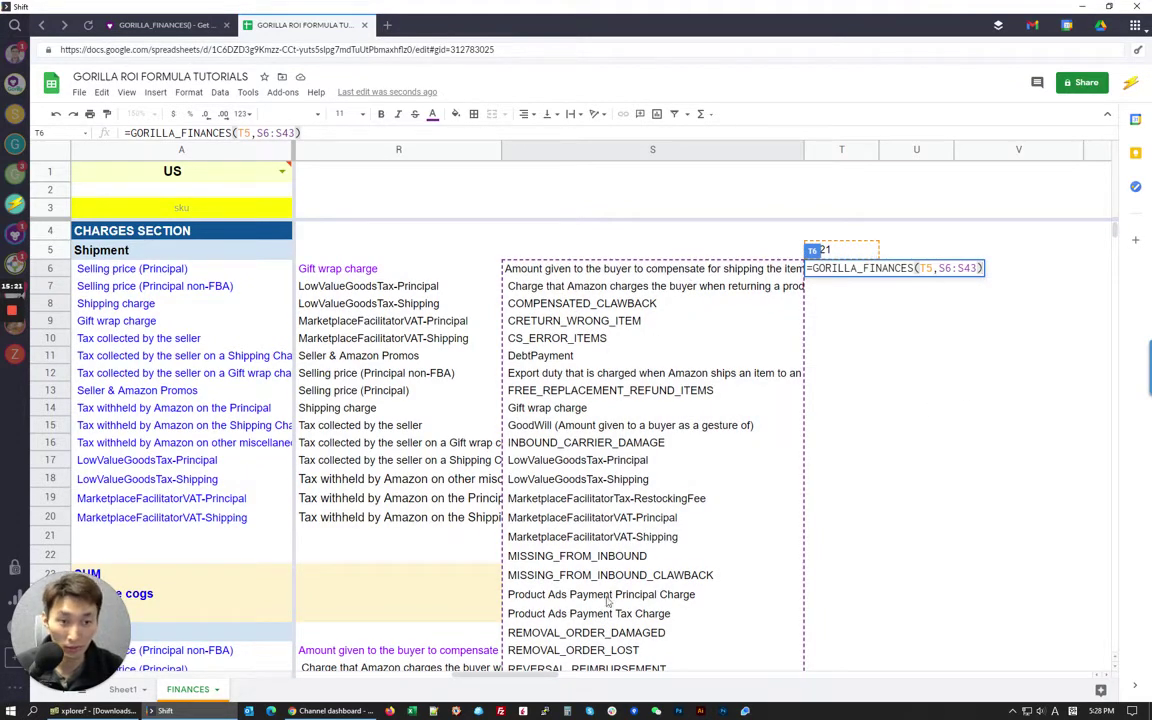
{"action": "key", "text": "Return"}
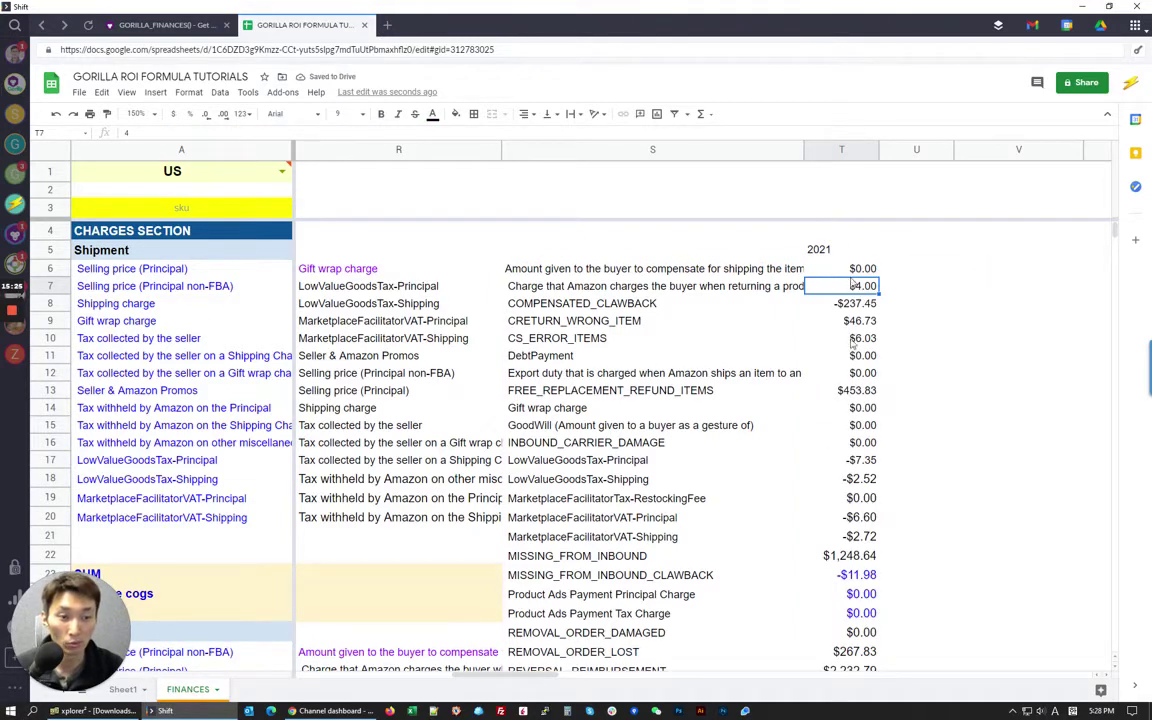
- Review the 2021 amounts in column T down the whole charge type list, including the two selling price rows
{"action": "key", "text": "Up"}
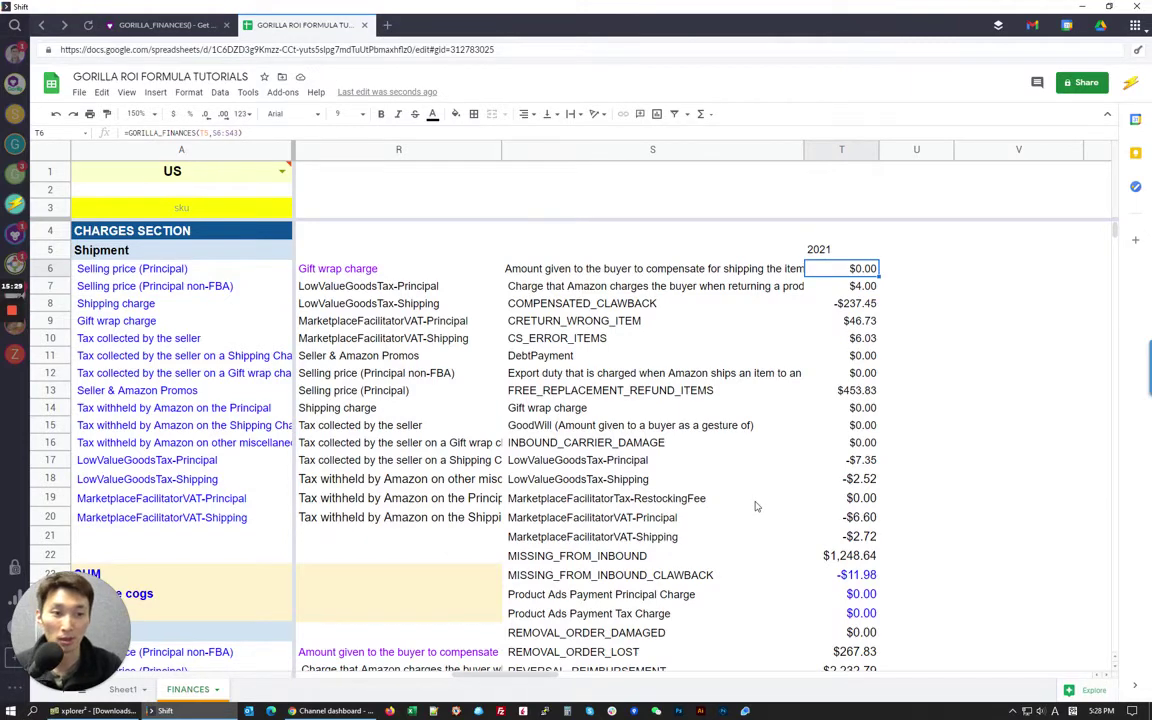
{"action": "scroll", "coordinate": [757, 508], "scroll_direction": "down", "scroll_amount": 5}
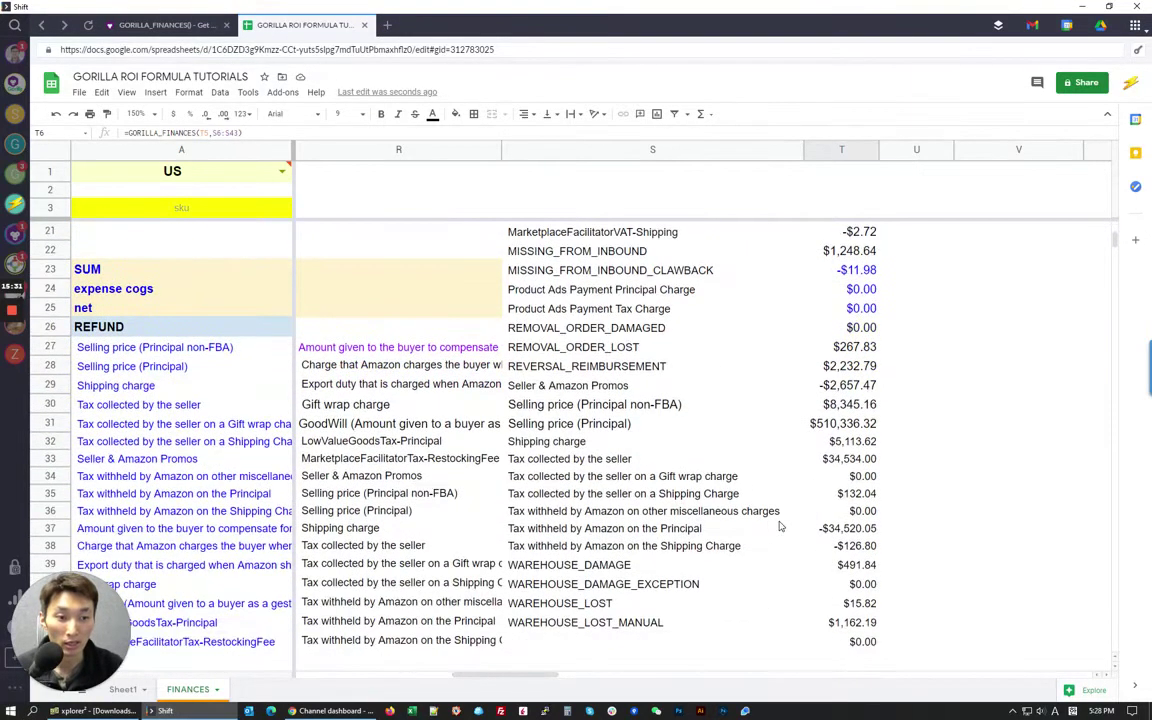
{"action": "scroll", "coordinate": [788, 495], "scroll_direction": "down", "scroll_amount": 1}
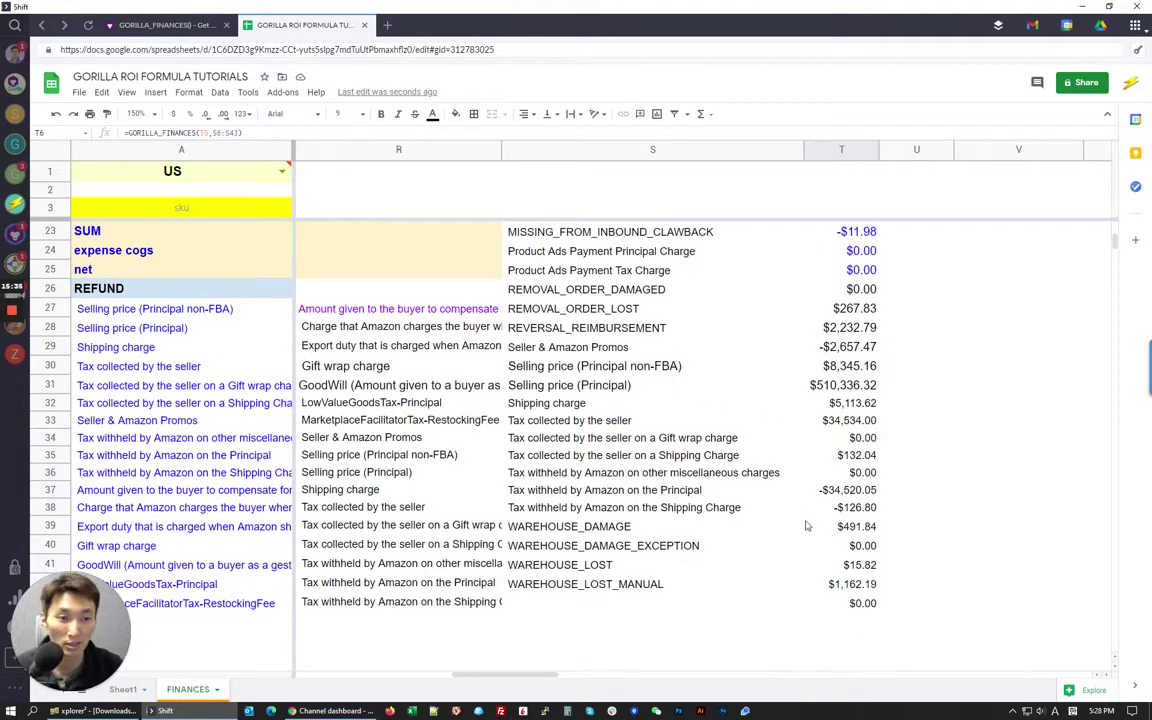
{"action": "left_click_drag", "start_coordinate": [600, 385], "coordinate": [830, 366]}
{"action": "scroll", "coordinate": [610, 450], "scroll_direction": "up", "scroll_amount": 3}
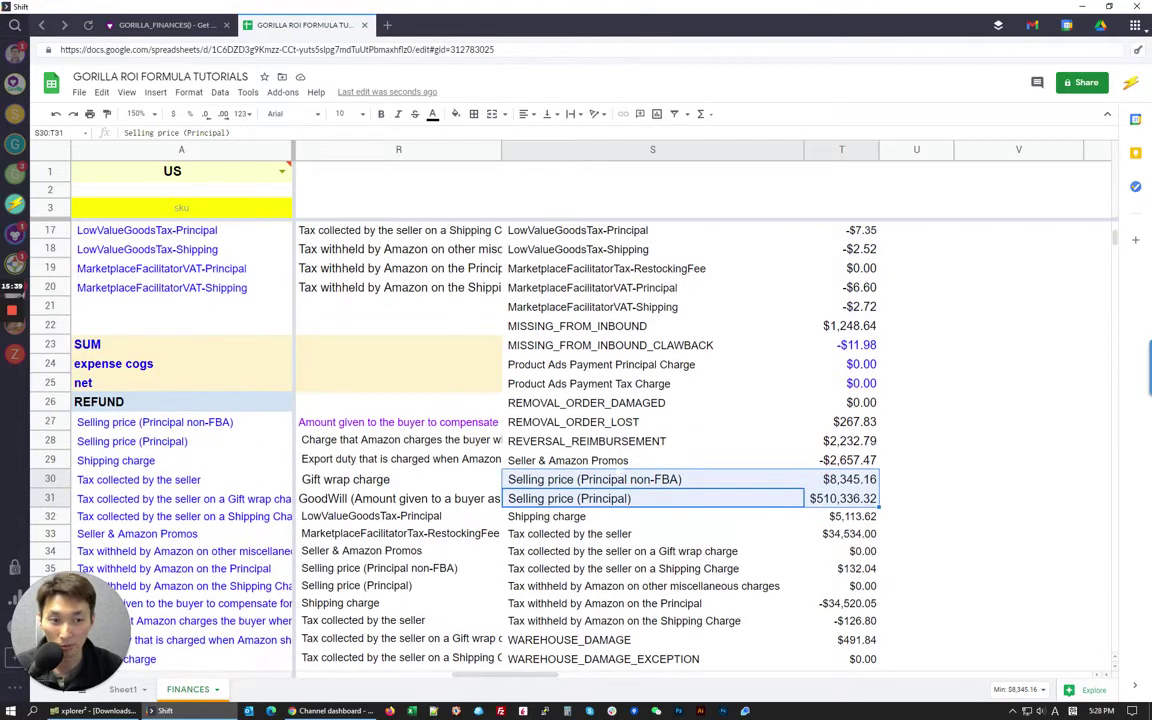
{"action": "scroll", "coordinate": [600, 458], "scroll_direction": "up", "scroll_amount": 5}
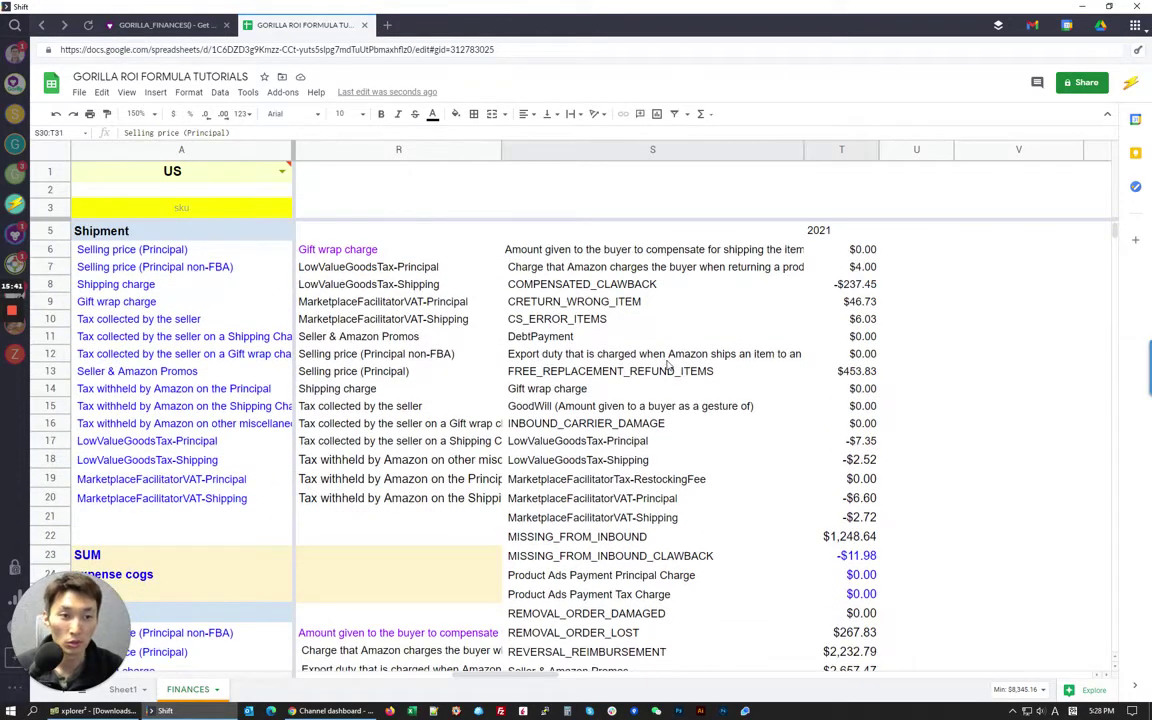
{"action": "scroll", "coordinate": [669, 367], "scroll_direction": "up", "scroll_amount": 1}
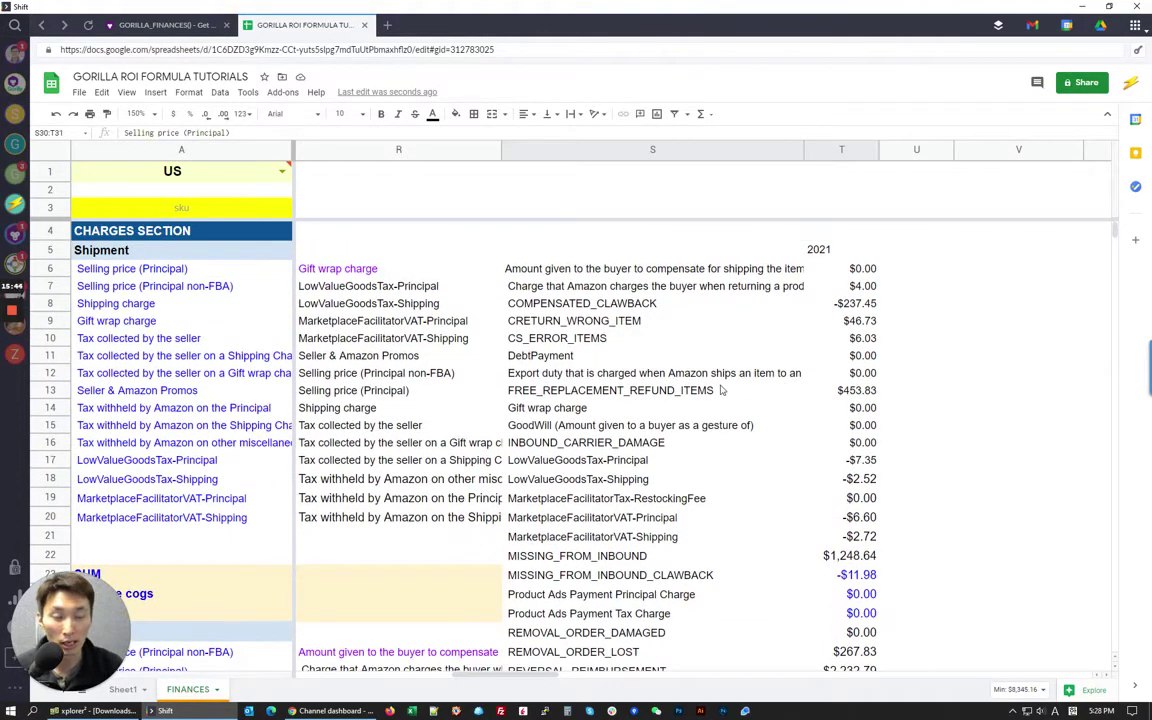
- Select the full charge type list S6:S42 to check its extent
{"action": "left_click", "coordinate": [594, 270]}
{"action": "scroll", "coordinate": [620, 440], "scroll_direction": "down", "scroll_amount": 10}
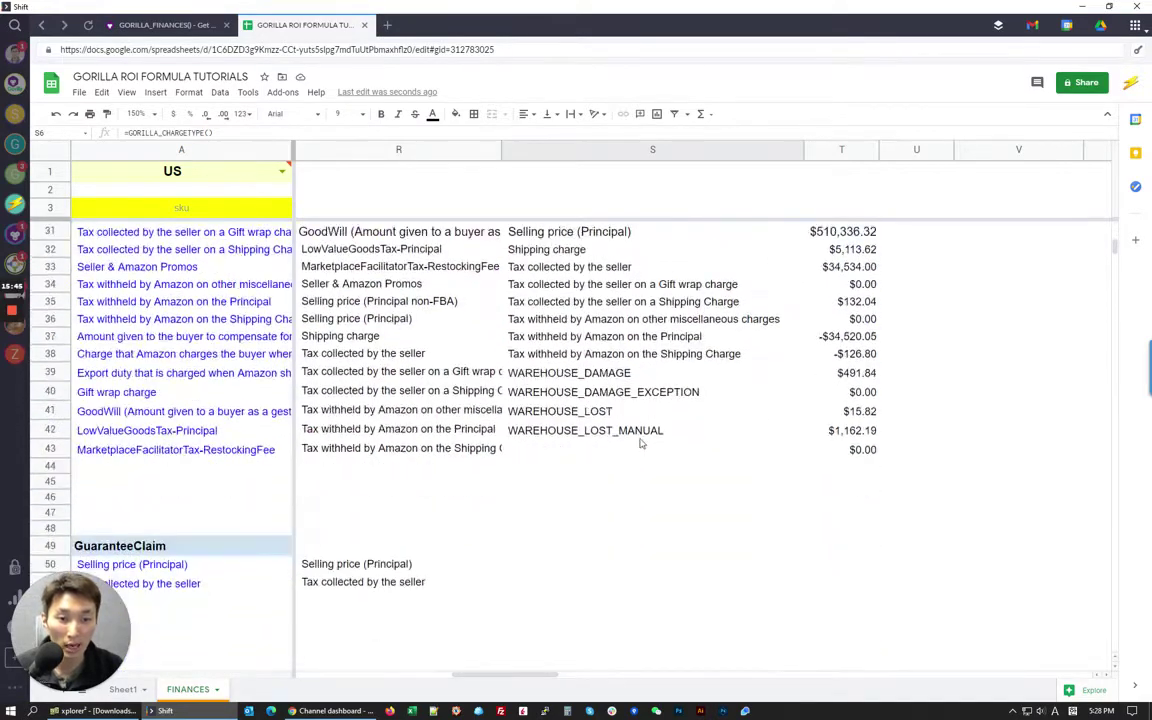
{"action": "scroll", "coordinate": [581, 514], "scroll_direction": "up", "scroll_amount": 1}
{"action": "left_click", "coordinate": [581, 514], "text": "shift"}
{"action": "scroll", "coordinate": [650, 525], "scroll_direction": "up", "scroll_amount": 3}
{"action": "scroll", "coordinate": [748, 535], "scroll_direction": "up", "scroll_amount": 5}
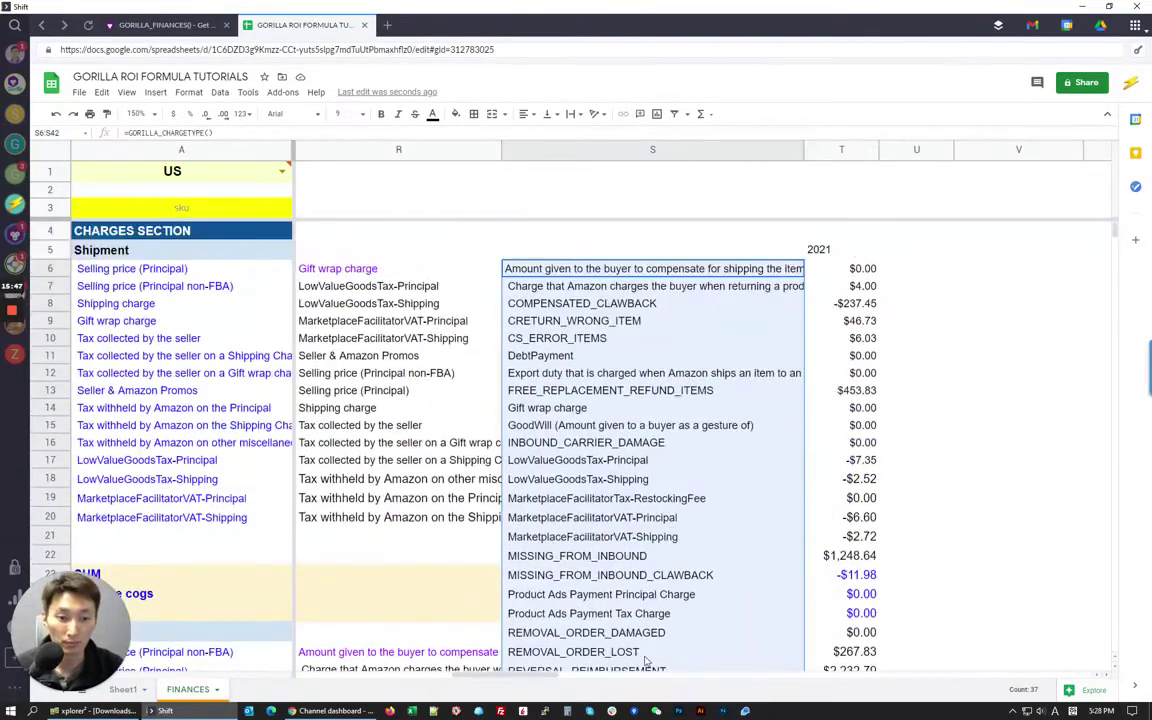
- Compare the charge rows under the Shipment and REFUND sections, checking the selling price (Principal) entries in both
{"action": "left_click_drag", "start_coordinate": [563, 680], "coordinate": [310, 678]}
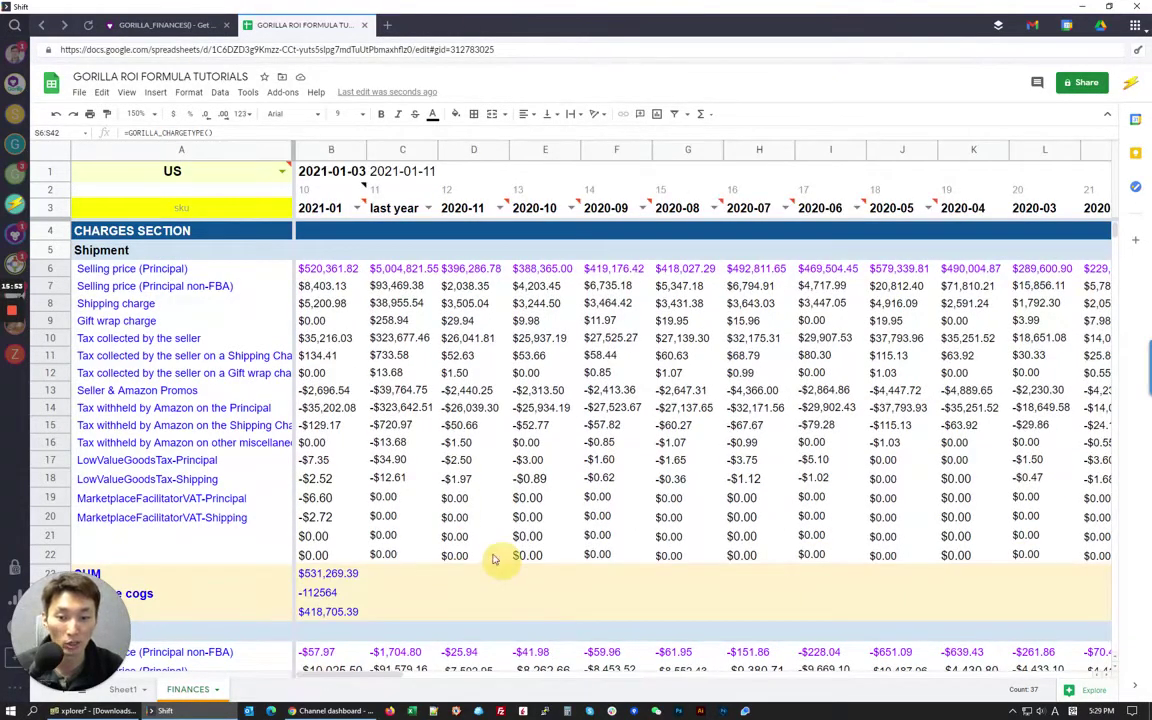
{"action": "left_click", "coordinate": [180, 268]}
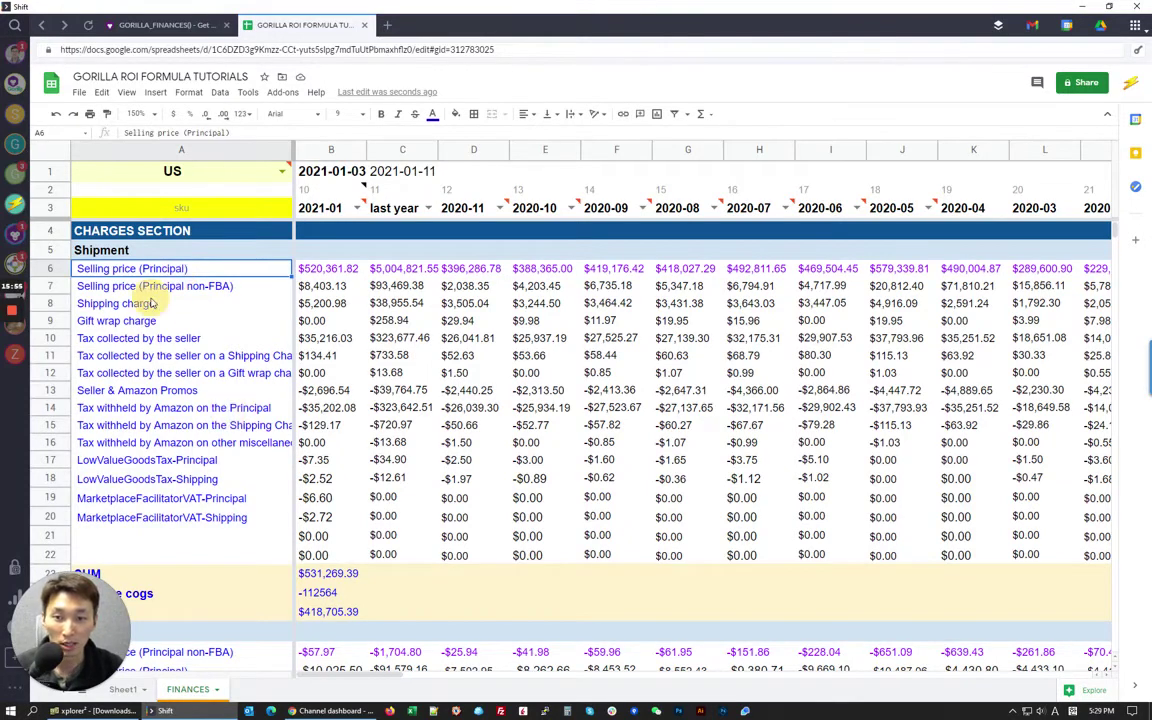
{"action": "scroll", "coordinate": [222, 286], "scroll_direction": "down", "scroll_amount": 5}
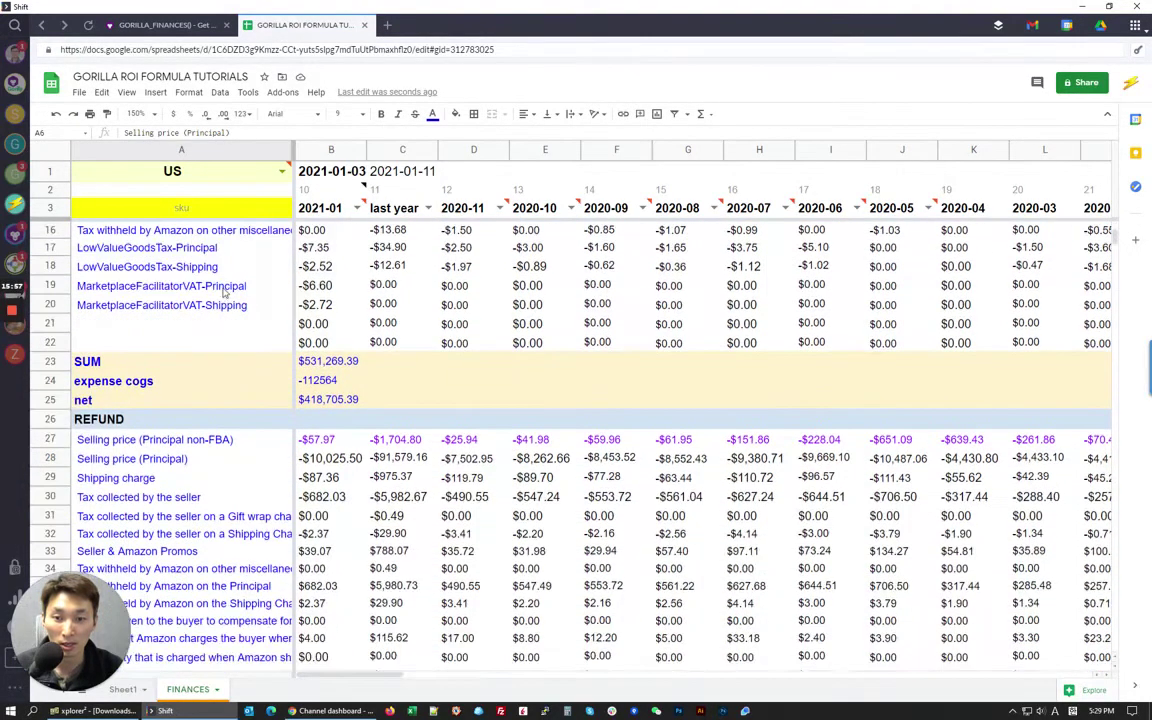
{"action": "left_click", "coordinate": [180, 347]}
{"action": "key", "text": "Down"}
{"action": "key", "text": "Right"}
{"action": "scroll", "coordinate": [369, 548], "scroll_direction": "up", "scroll_amount": 1}
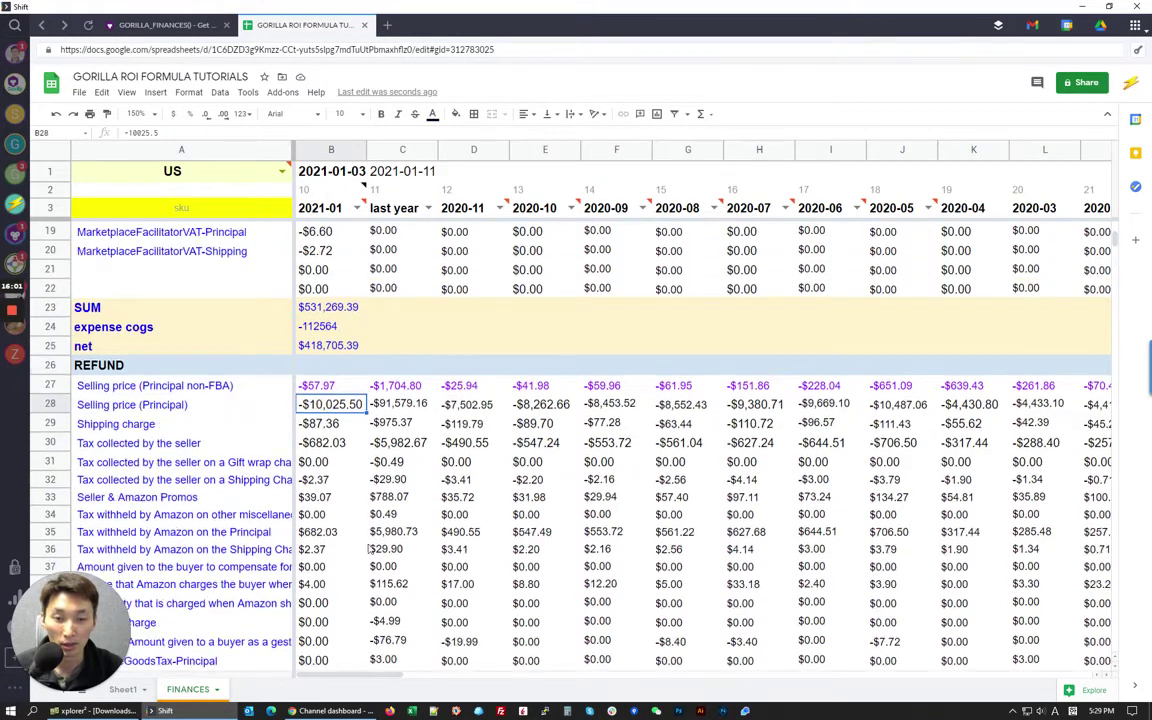
{"action": "scroll", "coordinate": [369, 548], "scroll_direction": "up", "scroll_amount": 5}
{"action": "scroll", "coordinate": [369, 551], "scroll_direction": "down", "scroll_amount": 5}
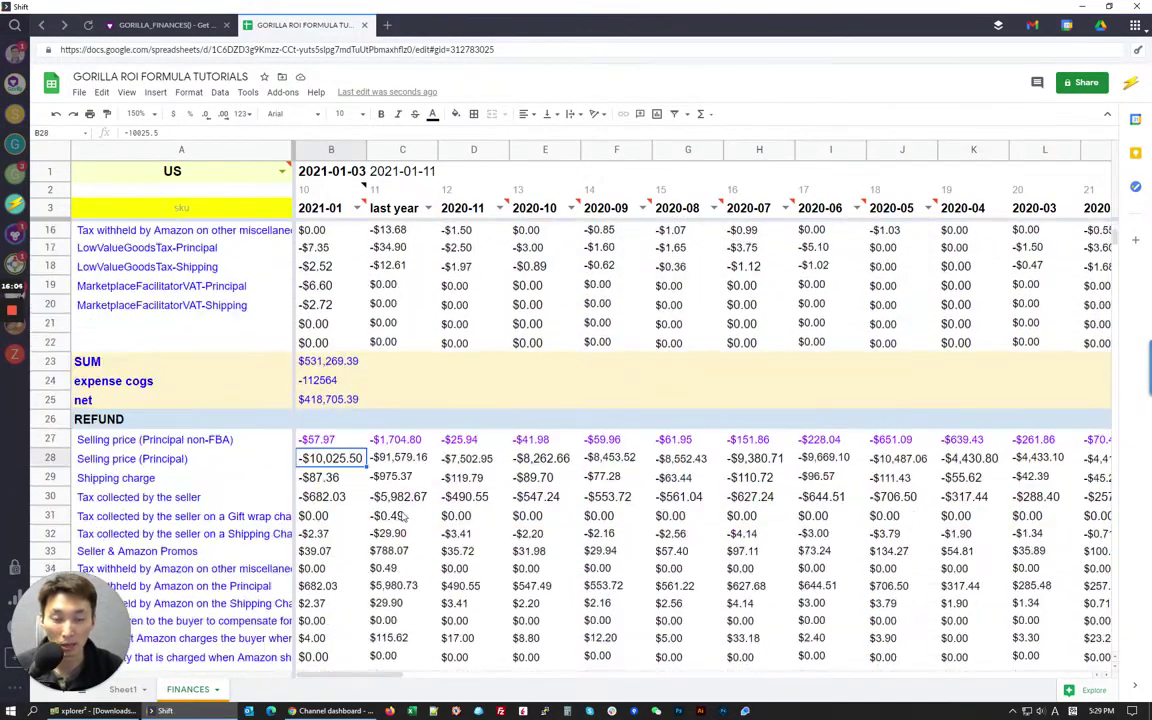
{"action": "scroll", "coordinate": [369, 551], "scroll_direction": "up", "scroll_amount": 4}
{"action": "scroll", "coordinate": [357, 612], "scroll_direction": "up", "scroll_amount": 1}
- Go back to the full charge type list and inspect the =GORILLA_CHARGETYPE() formula in S6
{"action": "left_click_drag", "start_coordinate": [330, 673], "coordinate": [520, 666]}
{"action": "left_click", "coordinate": [437, 270]}
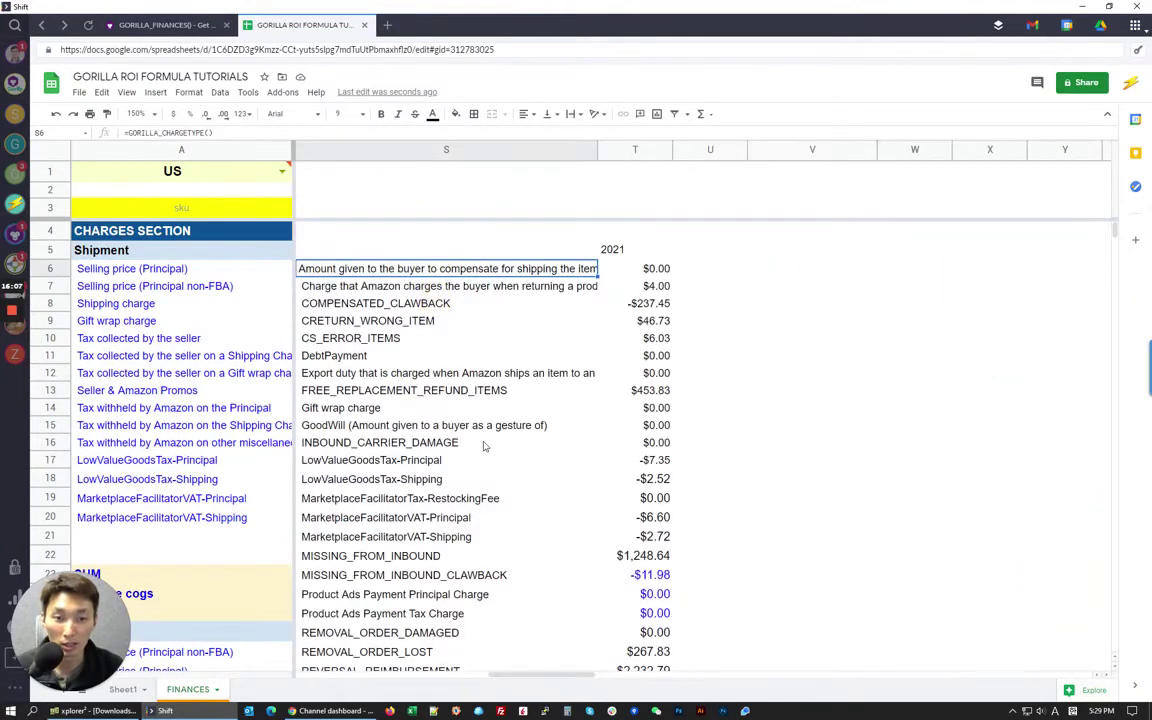
{"action": "type", "text": "=GORILLA_CHARGETYPE()"}
{"action": "key", "text": "Return"}
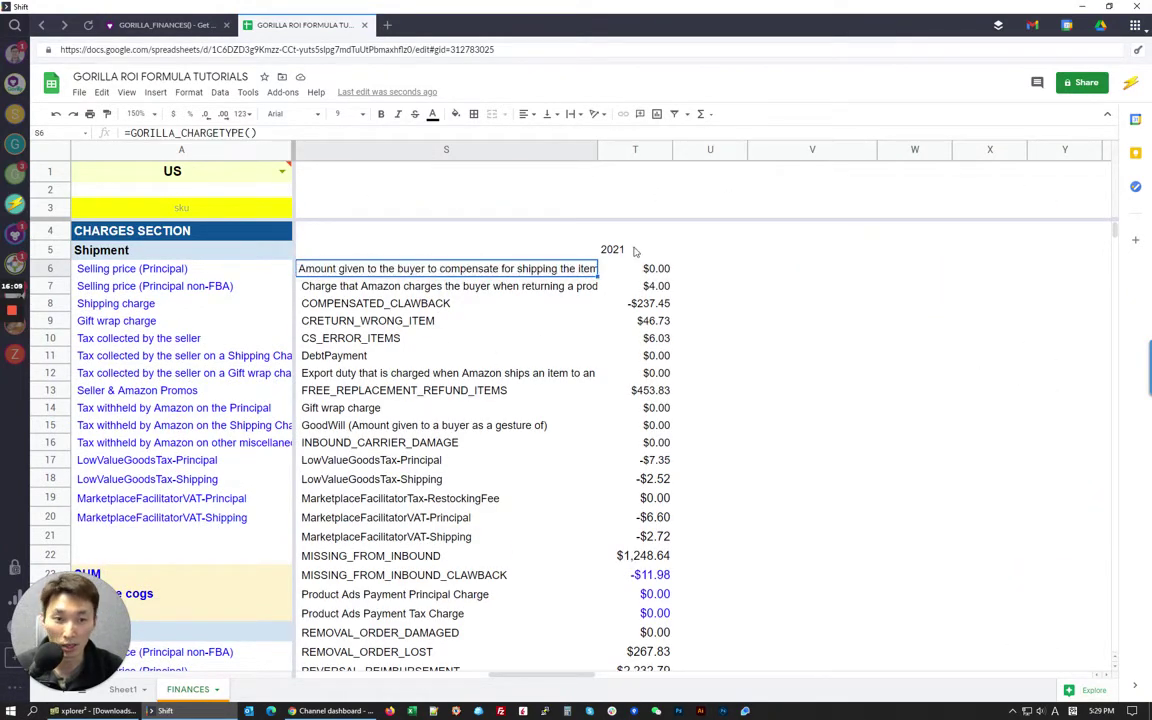
- Inspect the GORILLA_FINANCES formula in T6 and read the period and type argument descriptions in its function help
{"action": "left_click", "coordinate": [650, 268]}
{"action": "key", "text": "Return"}
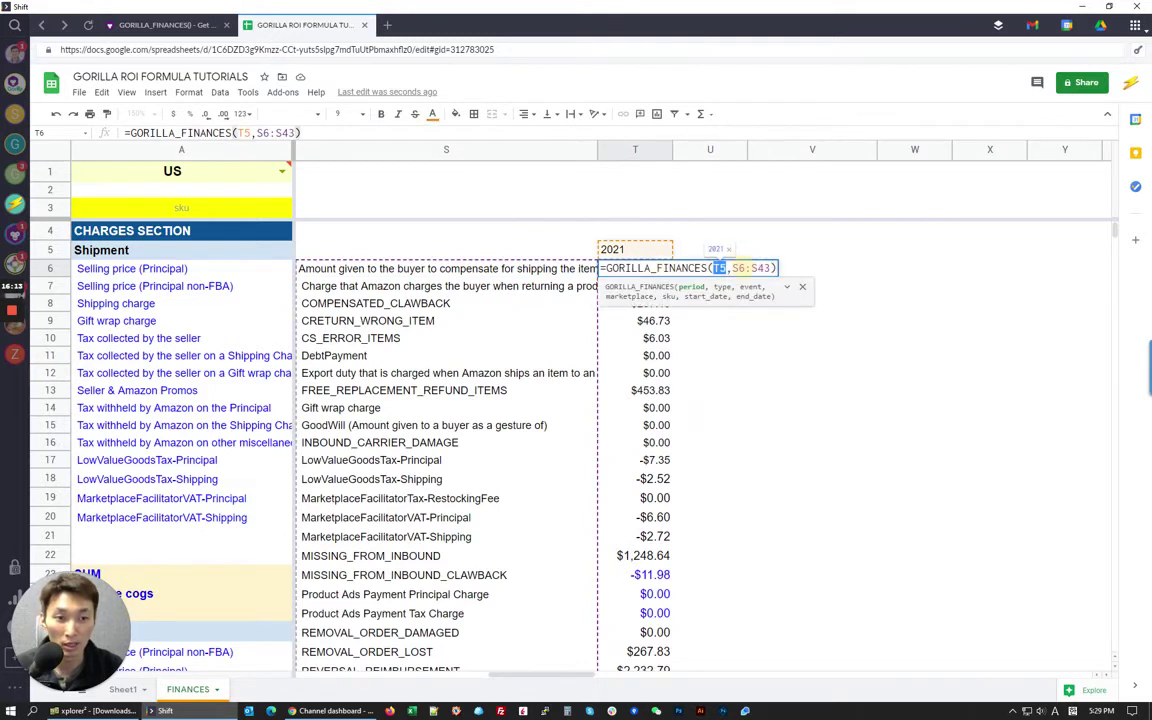
{"action": "left_click_drag", "start_coordinate": [772, 268], "coordinate": [738, 268]}
{"action": "left_click", "coordinate": [787, 287]}
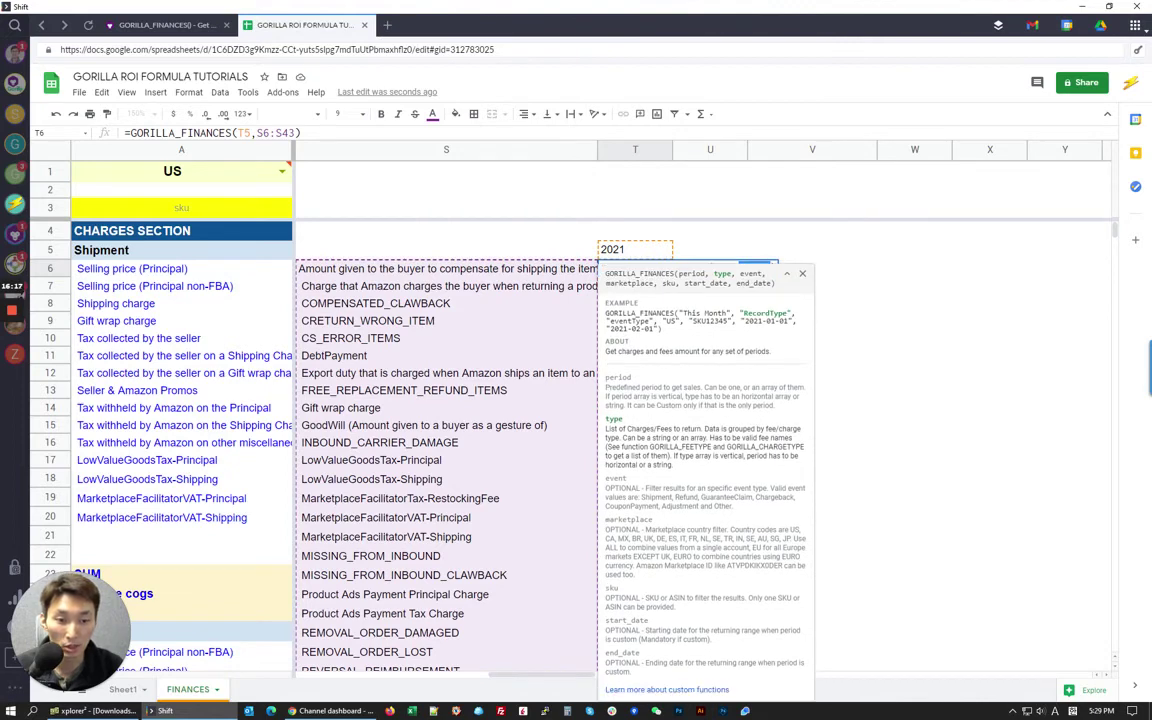
{"action": "left_click_drag", "start_coordinate": [605, 378], "coordinate": [715, 468]}
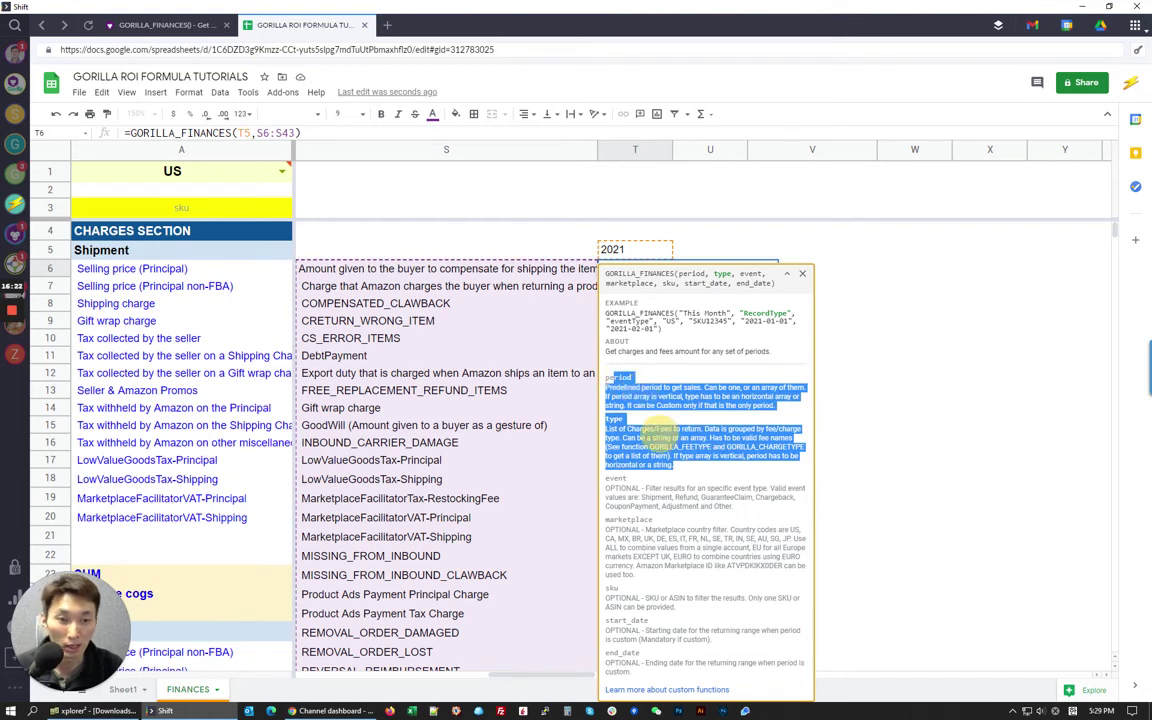
{"action": "key", "text": "Escape"}
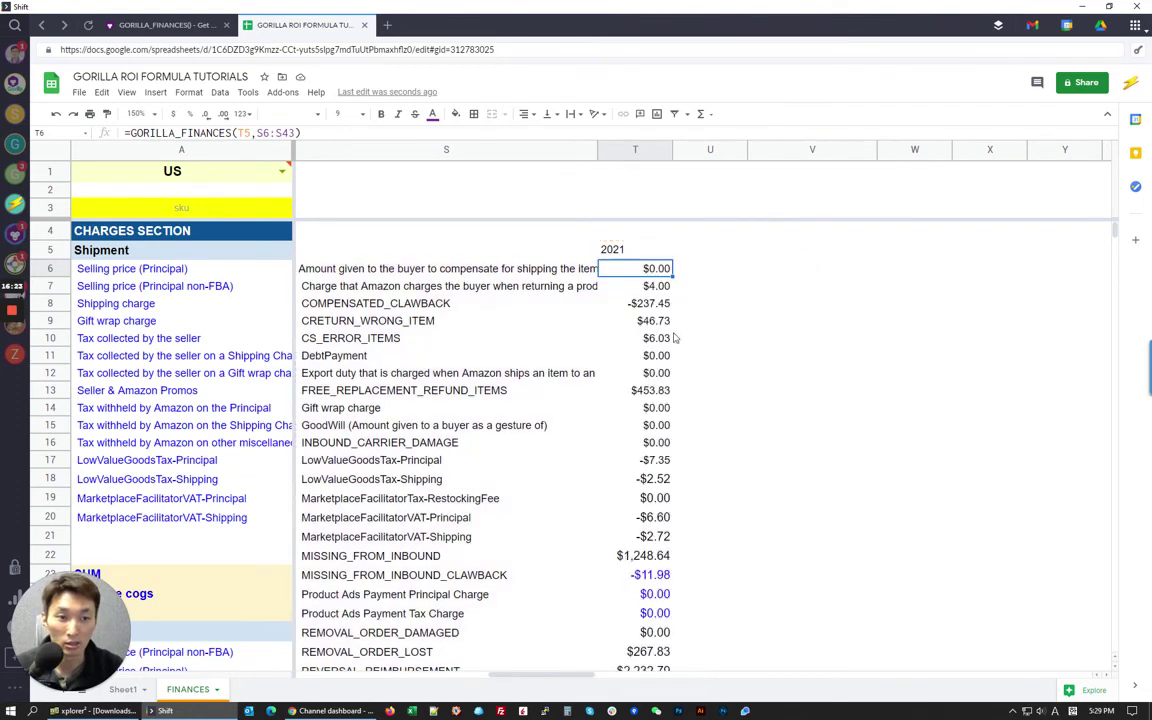